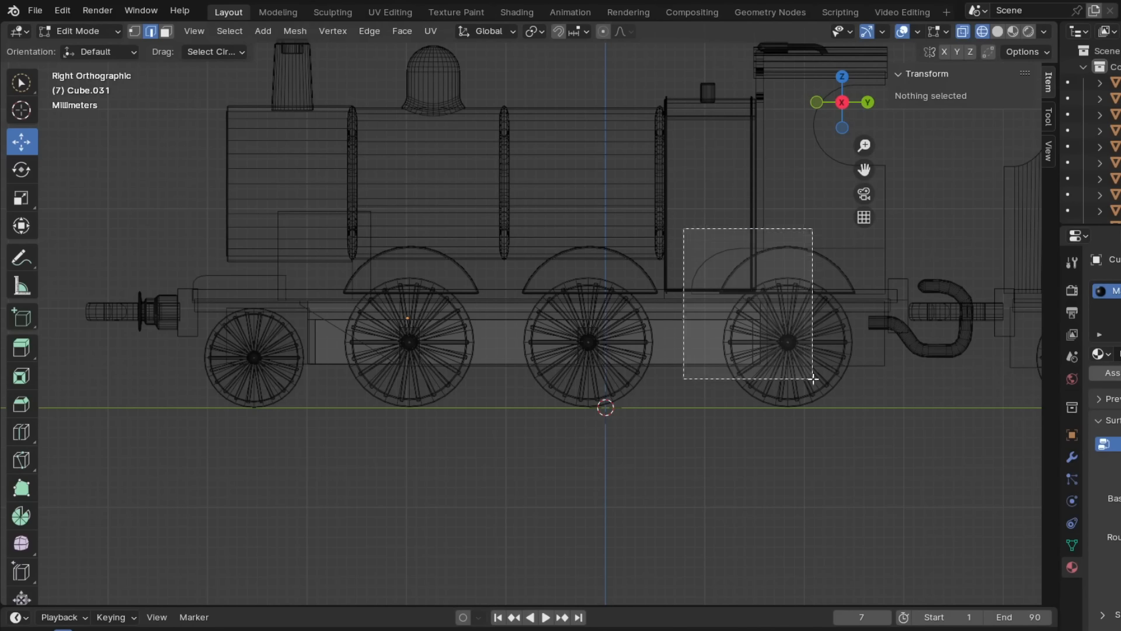
# - Move the underframe block back along Y until it is centred on the middle driving wheels
pyautogui.click(101, 31)
pyautogui.click(88, 53)
pyautogui.moveTo(472, 318); pyautogui.dragTo(651, 318)
# - Move the sloped front end of the main underframe plate back to between the first and second driving wheels
pyautogui.click(86, 32)
pyautogui.click(86, 69)
pyautogui.moveTo(839, 404); pyautogui.dragTo(839, 404)
pyautogui.click(86, 31)
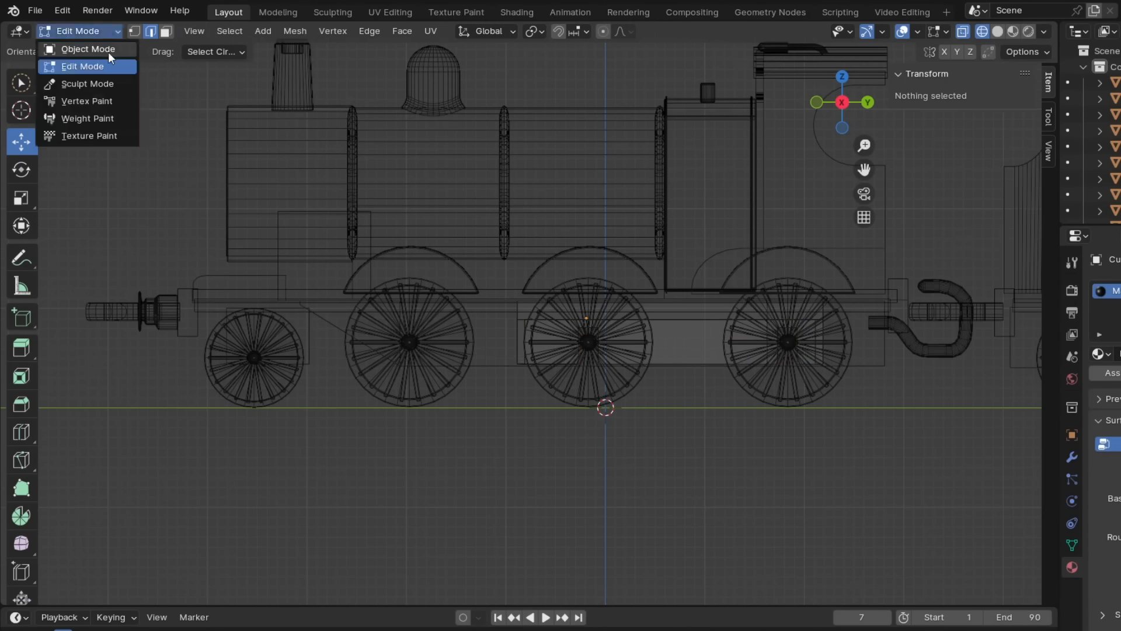
pyautogui.click(563, 349)
pyautogui.click(86, 31)
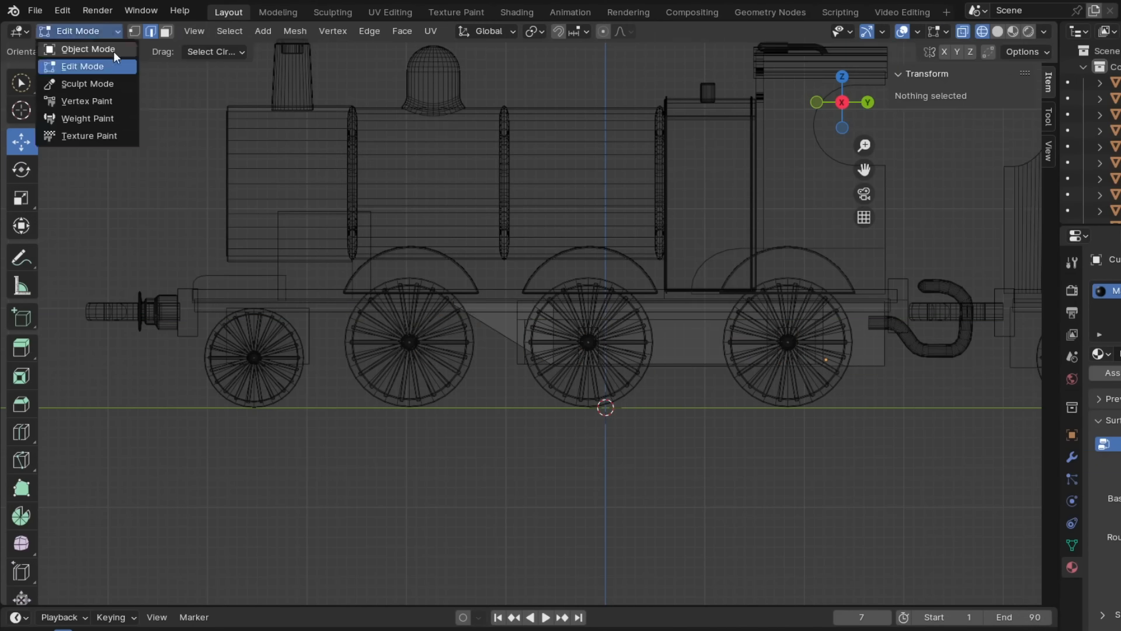
# - Remove the first driving wheels with their splashers and lengthen the front bogie frame block rearward
pyautogui.click(87, 46)
pyautogui.click(452, 378)
pyautogui.click(83, 66)
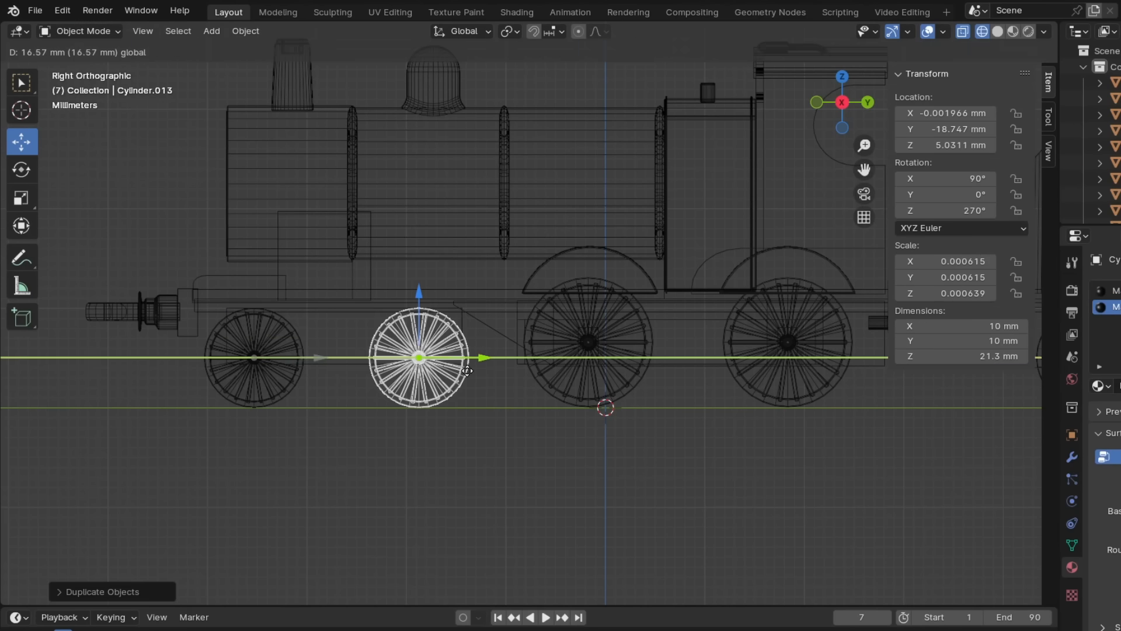
# - Delete the firebox section in front of the cab, the small whistle cylinder above it and the old cab side
pyautogui.scroll(-2, 467, 371)
pyautogui.click(561, 226)
pyautogui.press('Delete')
pyautogui.click(560, 210)
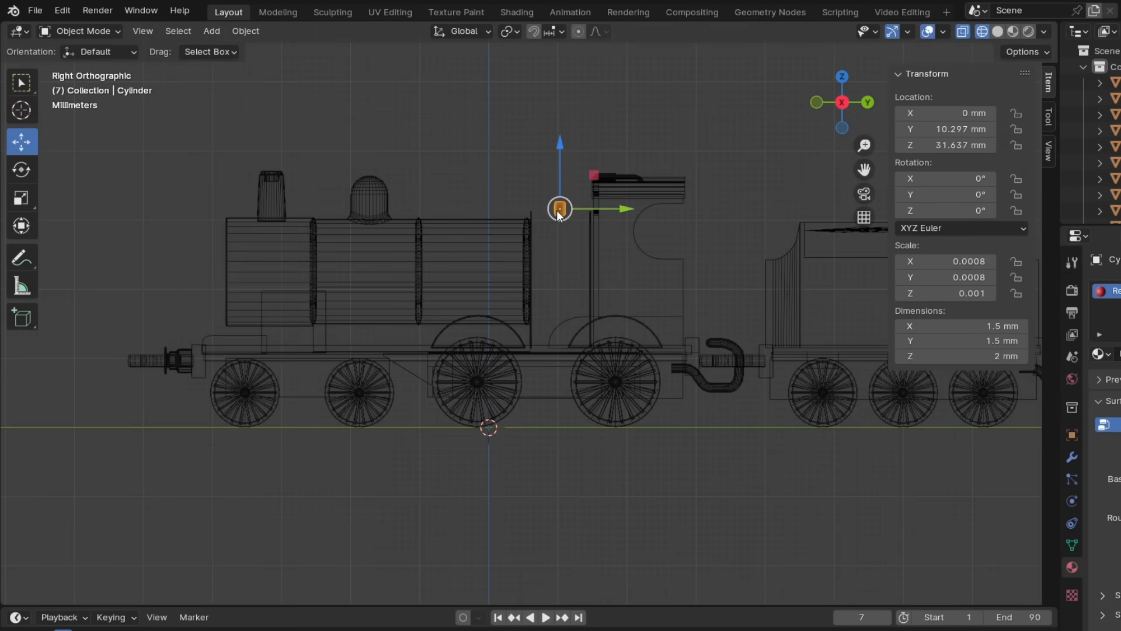
pyautogui.press('Delete')
pyautogui.moveTo(559, 210); pyautogui.dragTo(649, 252, button='middle')
pyautogui.click(649, 252)
pyautogui.press('Delete')
# - Extend the boiler back to the cab and resize the block beneath it along Y to about 24.4 mm
pyautogui.click(527, 257)
pyautogui.press('Tab')
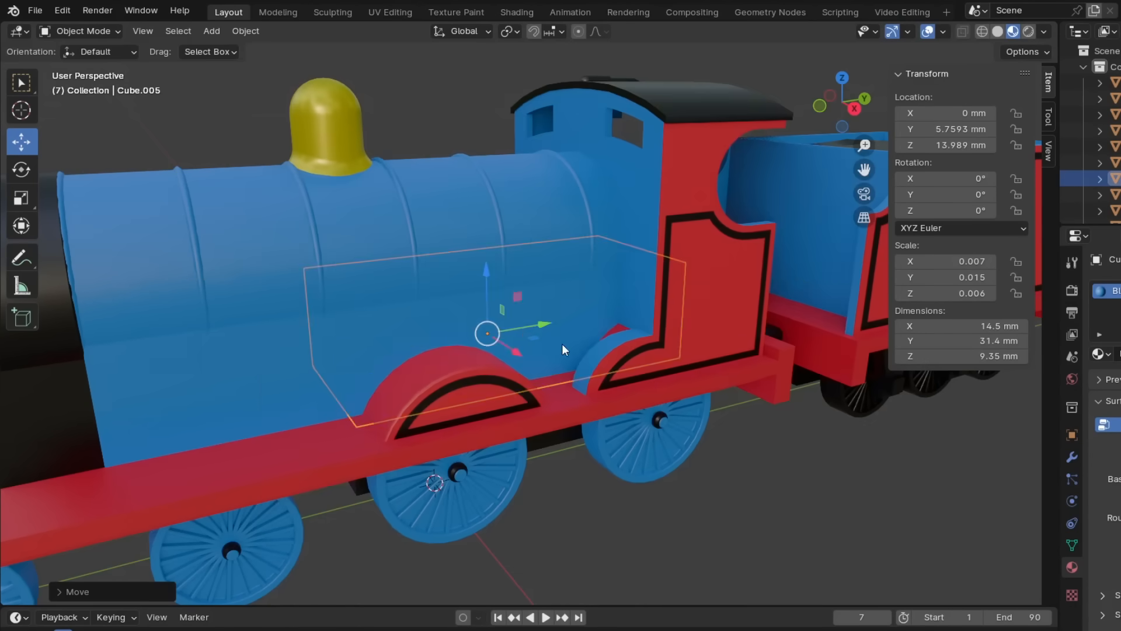
pyautogui.press('KP_3')
pyautogui.press('s')
pyautogui.press('y')
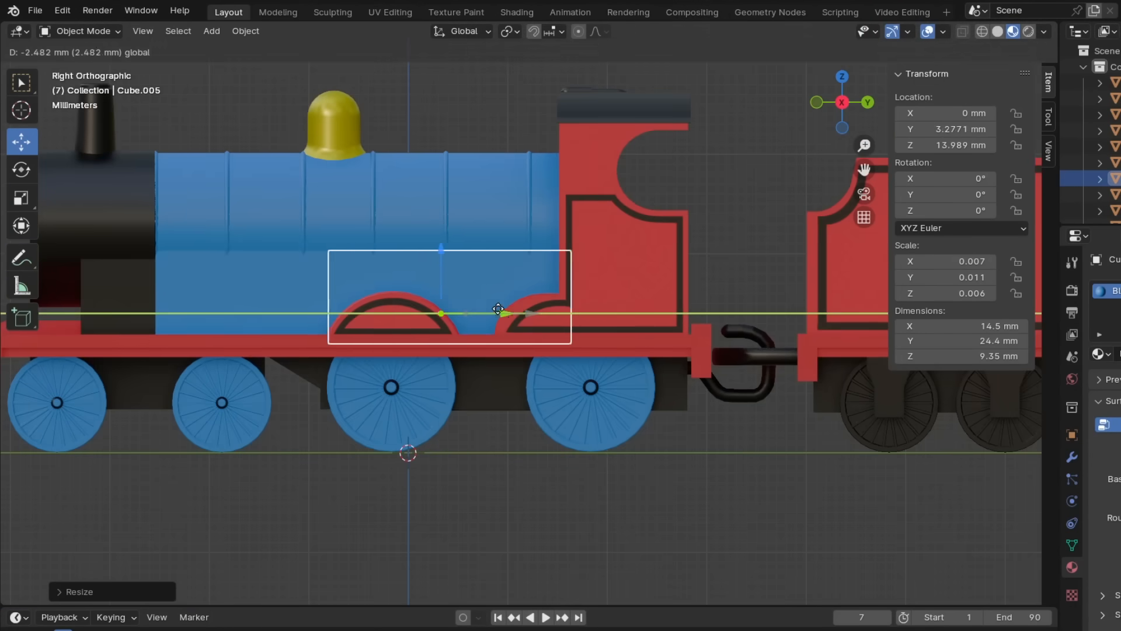
# - Resize the block beneath the boiler along X to a width of about 14.9 mm
pyautogui.press('s')
pyautogui.press('x')
pyautogui.click(650, 385)
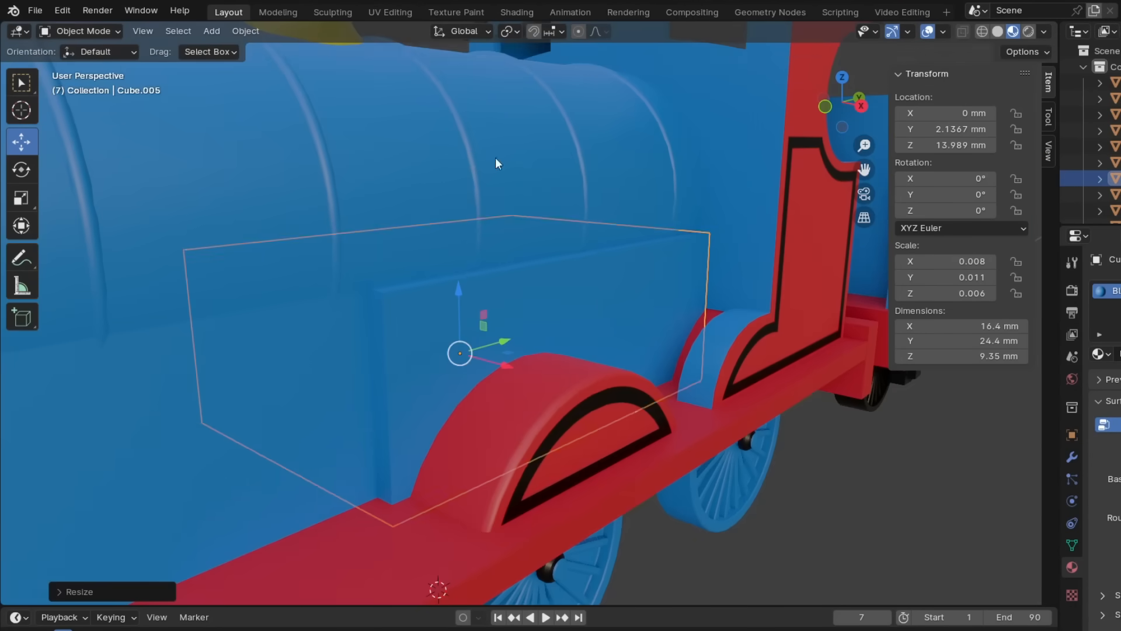
pyautogui.press('s')
pyautogui.press('x')
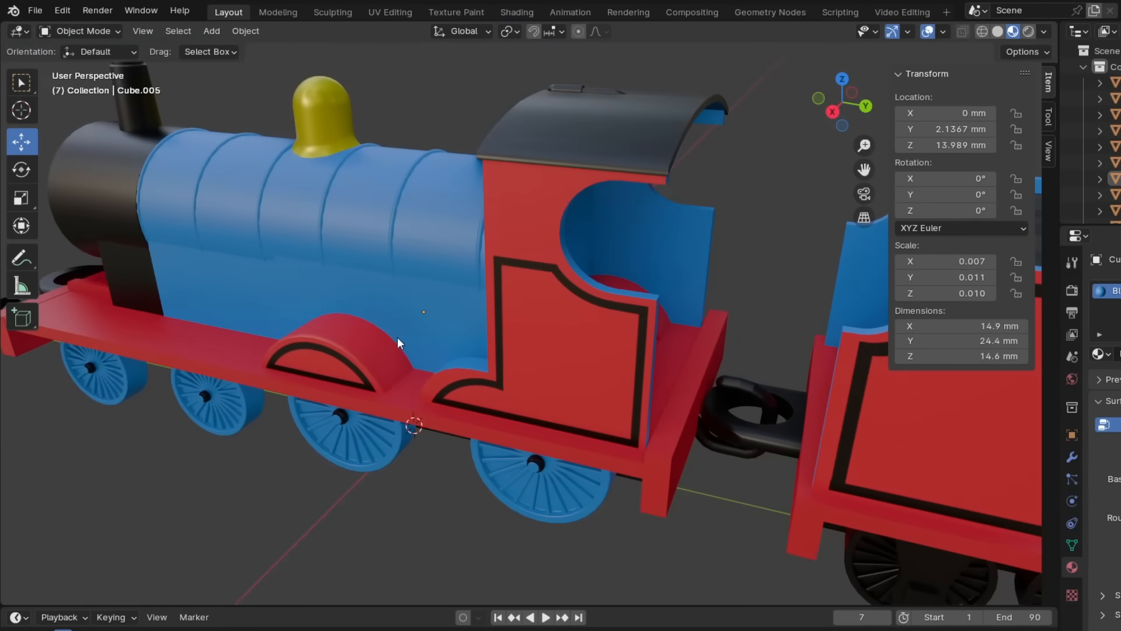
# - Recolour the dome blue and replace the image textures in the splasher, tender and face materials
pyautogui.click(333, 102)
pyautogui.click(1104, 424)
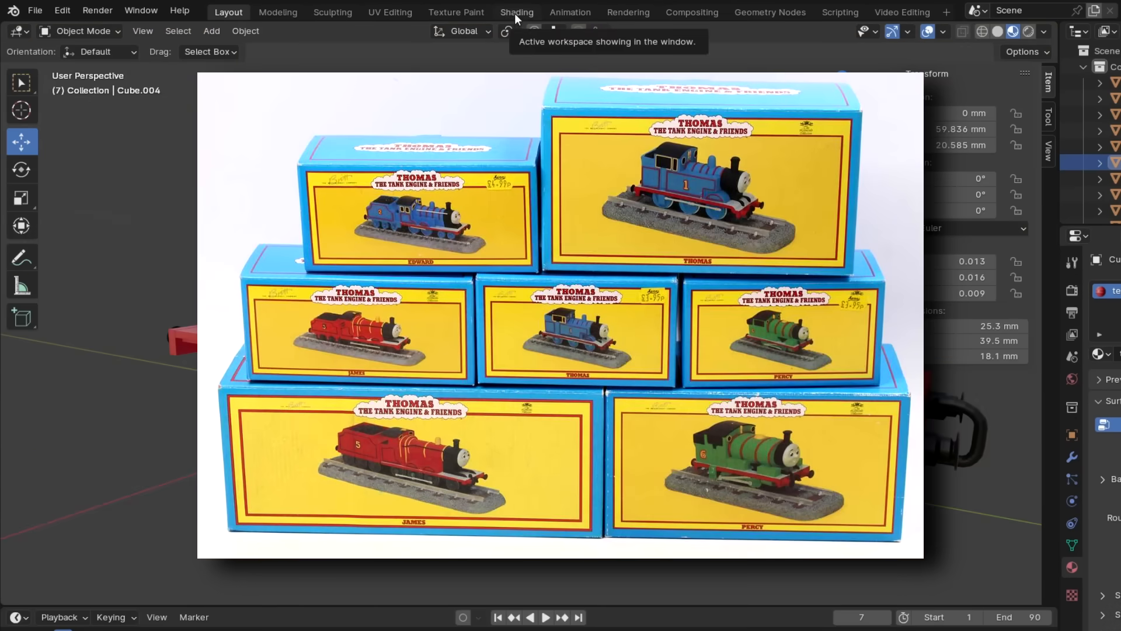
pyautogui.click(515, 14)
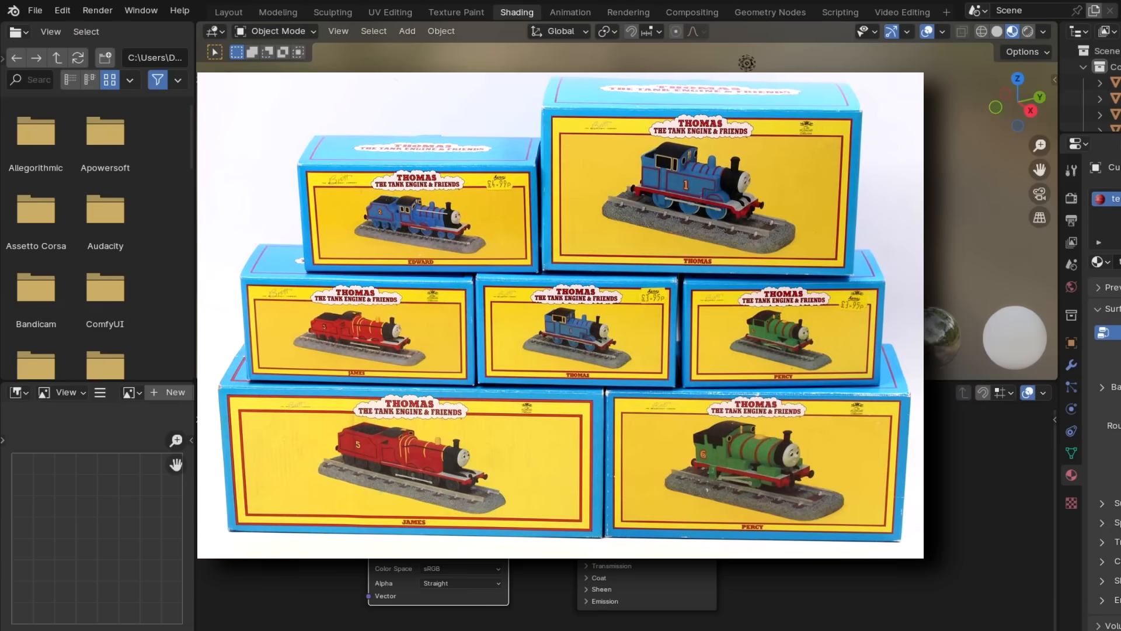
pyautogui.click(236, 16)
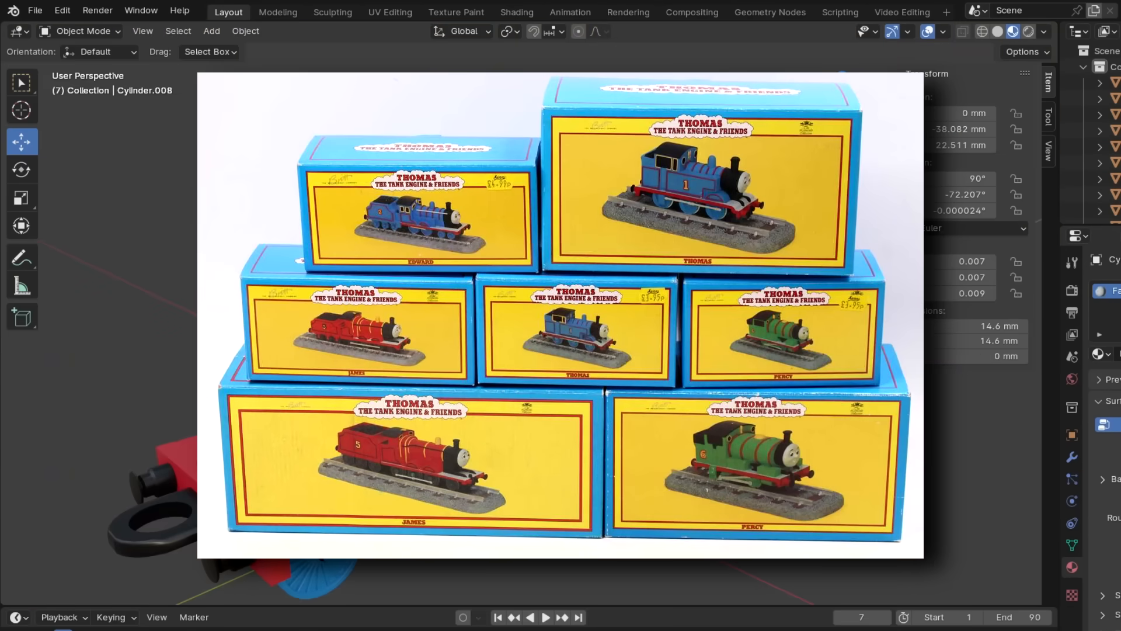
pyautogui.click(525, 18)
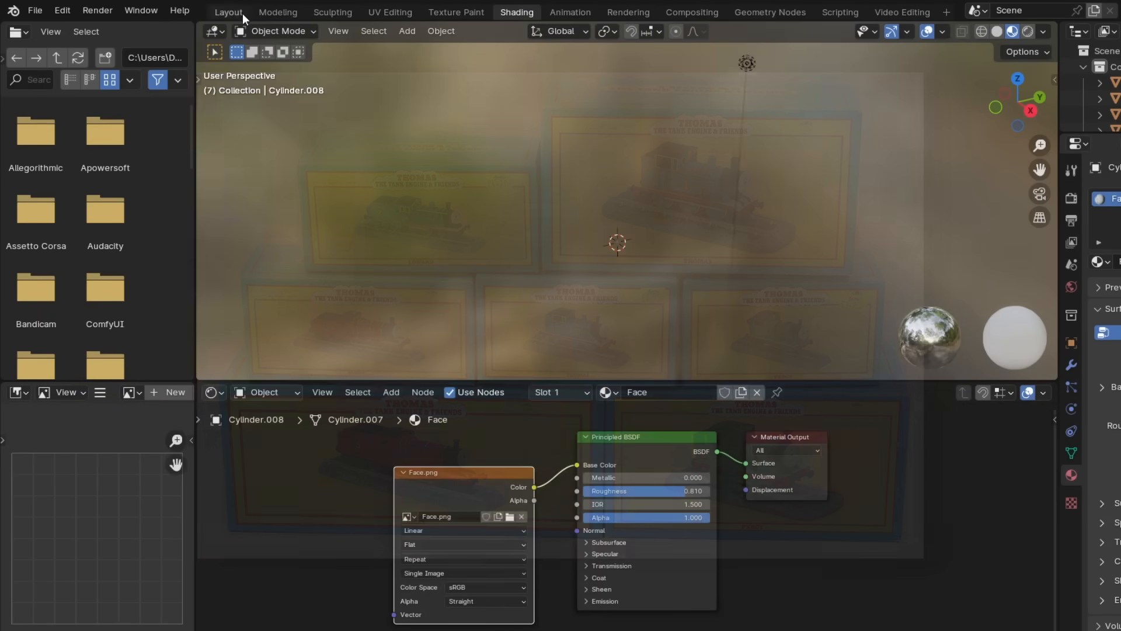
pyautogui.click(243, 16)
# - Centre the small red block on the front footplate at X 0 mm and widen it to about 14.4 mm
pyautogui.moveTo(692, 411); pyautogui.dragTo(528, 441, button='middle')
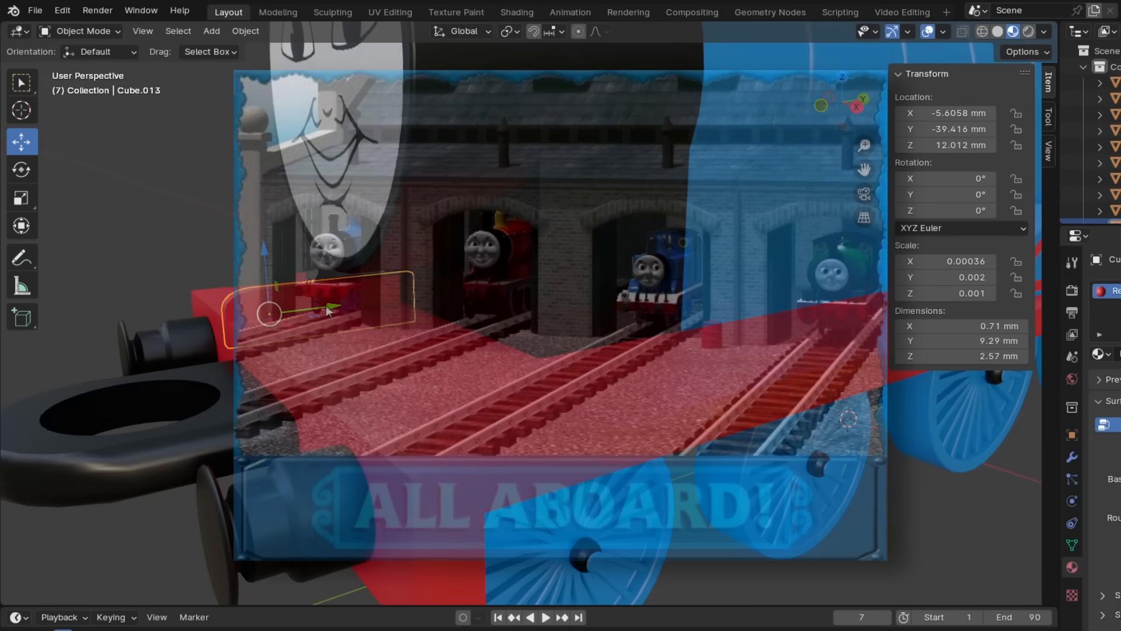
pyautogui.write('0')
pyautogui.press('Return')
pyautogui.press('s')
pyautogui.press('x')
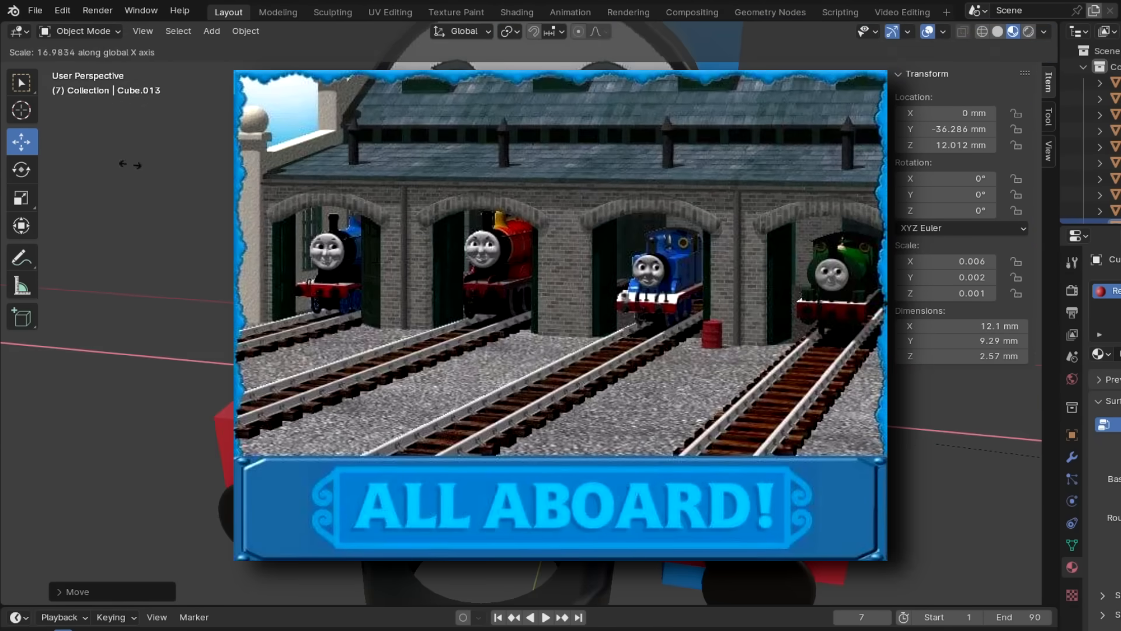
# - Move the small footplate block back under the smokebox to about Y -35.88 mm
pyautogui.click(129, 165)
pyautogui.moveTo(129, 165); pyautogui.dragTo(444, 199, button='middle')
pyautogui.press('s')
pyautogui.click(463, 253)
pyautogui.scroll(-5, 463, 253)
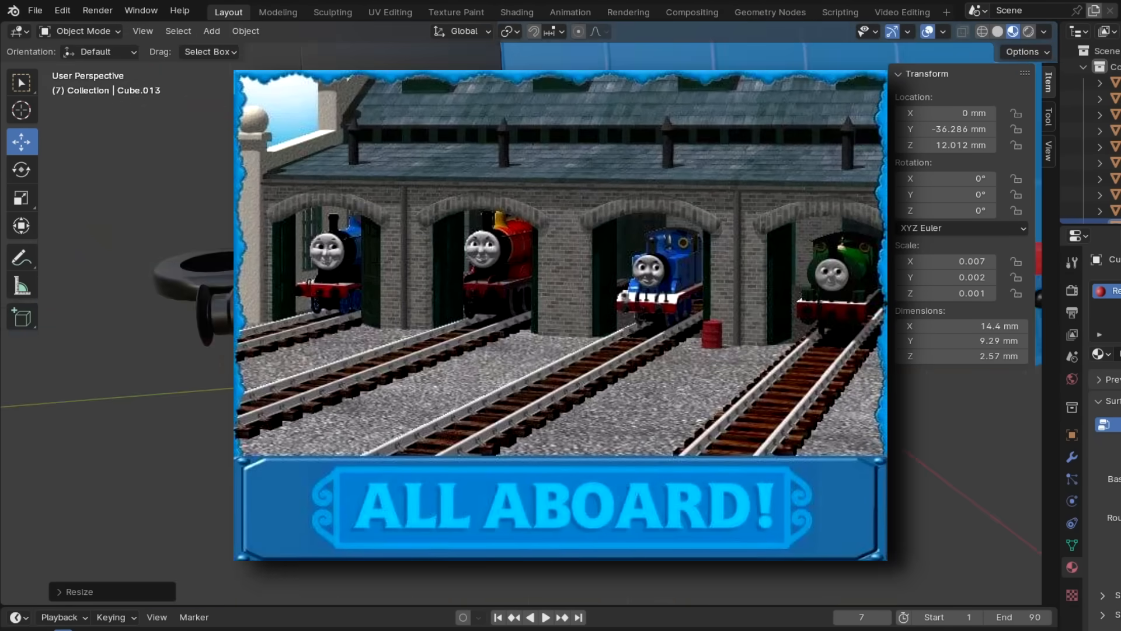
pyautogui.press('KP_3')
pyautogui.click(427, 202)
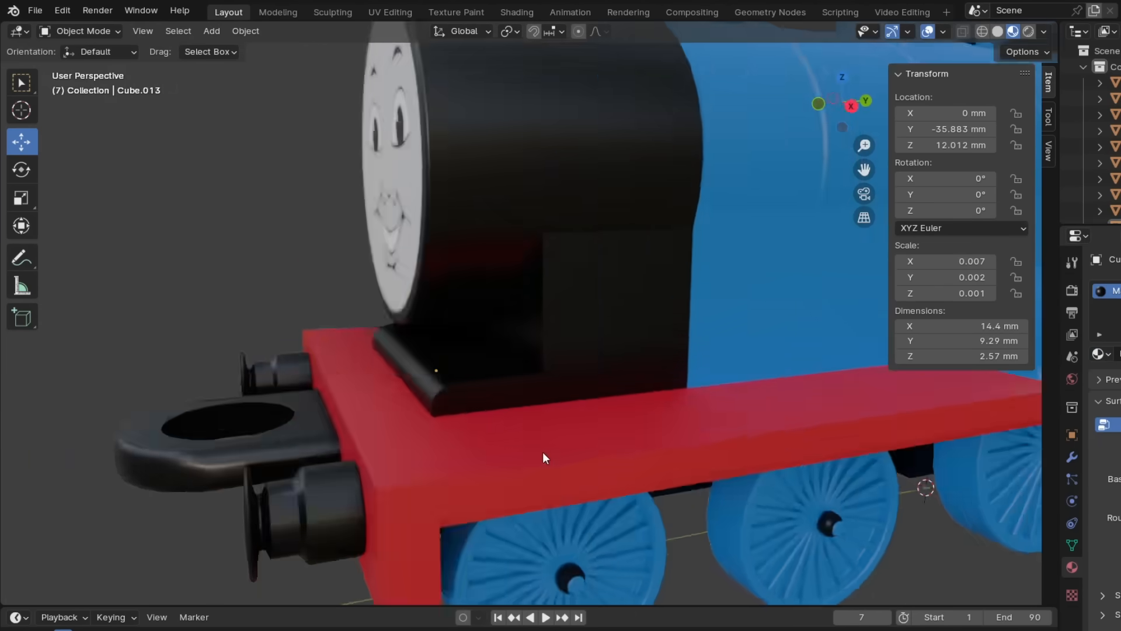
# - Slide the boiler bands along Y to space them evenly between the smokebox and the cab
pyautogui.click(539, 241)
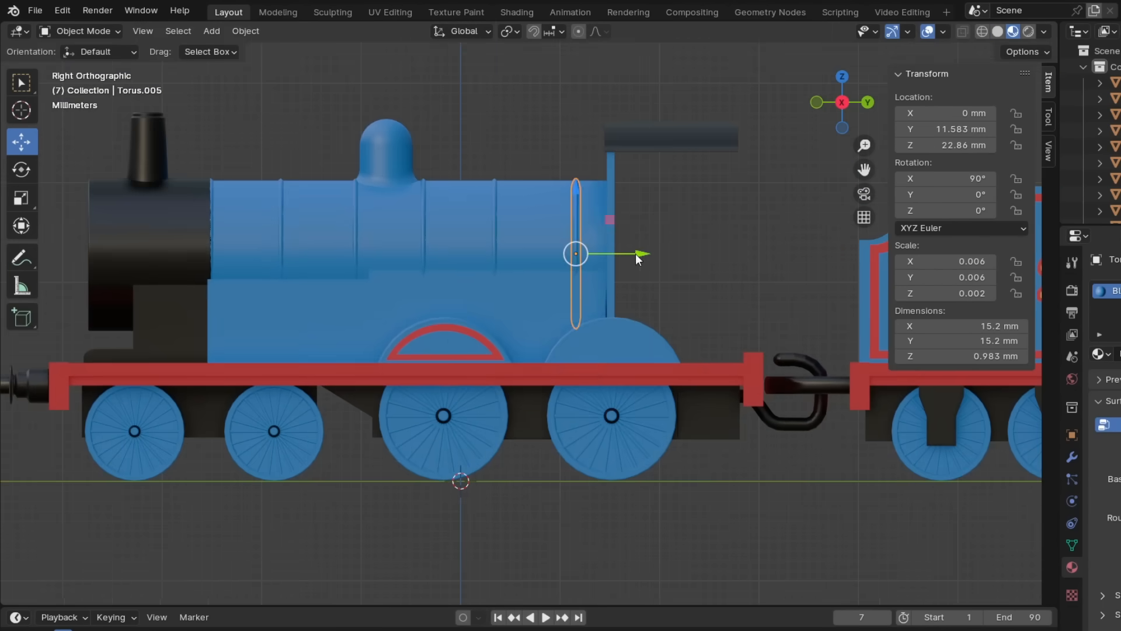
pyautogui.moveTo(636, 252); pyautogui.dragTo(581, 261)
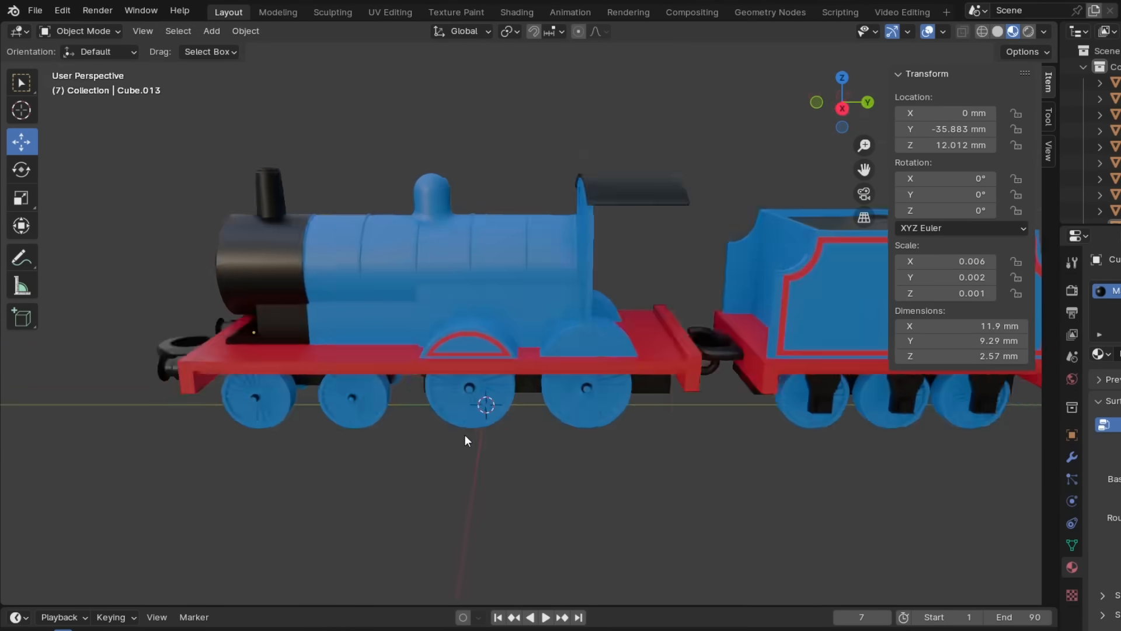
pyautogui.moveTo(466, 436); pyautogui.dragTo(492, 385, button='middle')
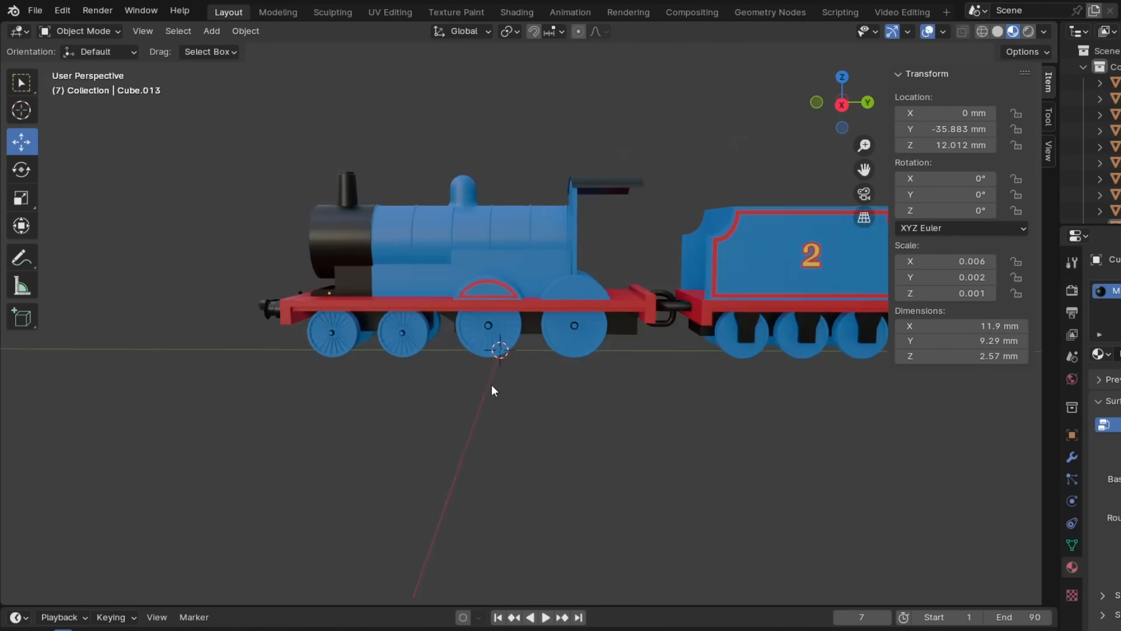
# - Add a cube shaped into a cab side panel of about 1.06 × 12.5 × 21.6 mm and place it at the cab's side
pyautogui.doubleClick(965, 260)
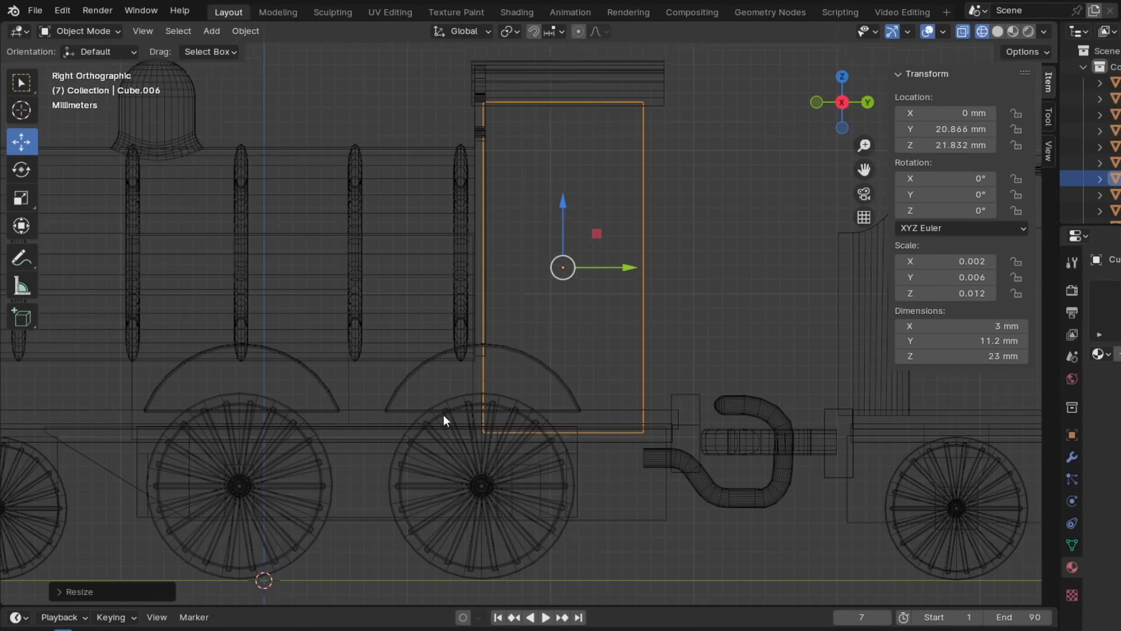
pyautogui.moveTo(444, 421); pyautogui.dragTo(719, 313, button='middle')
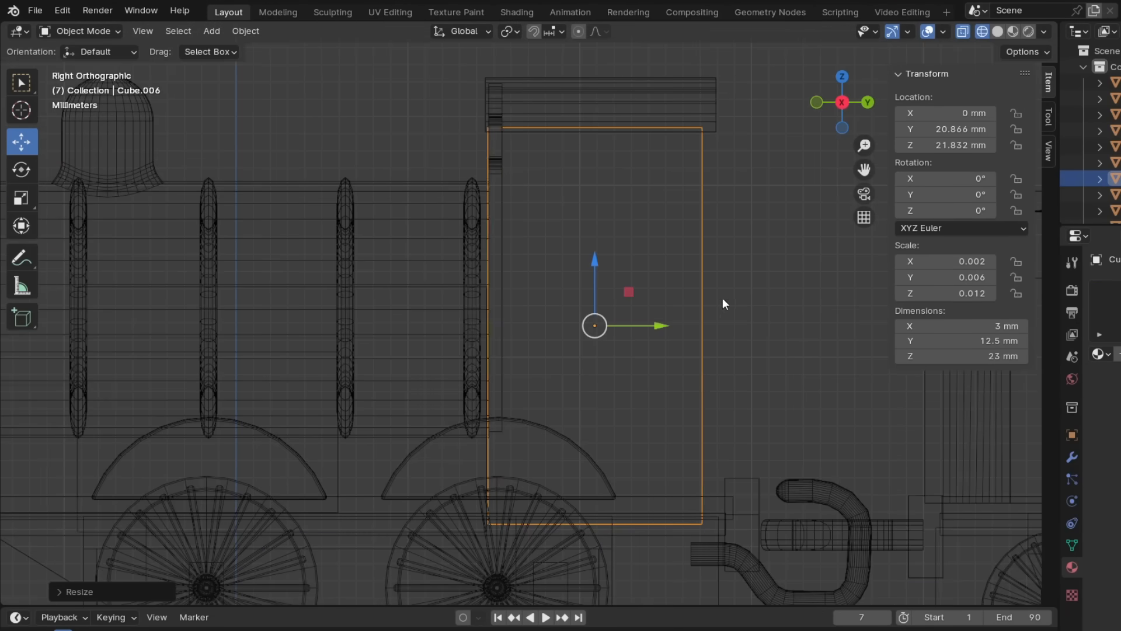
pyautogui.press('Tab')
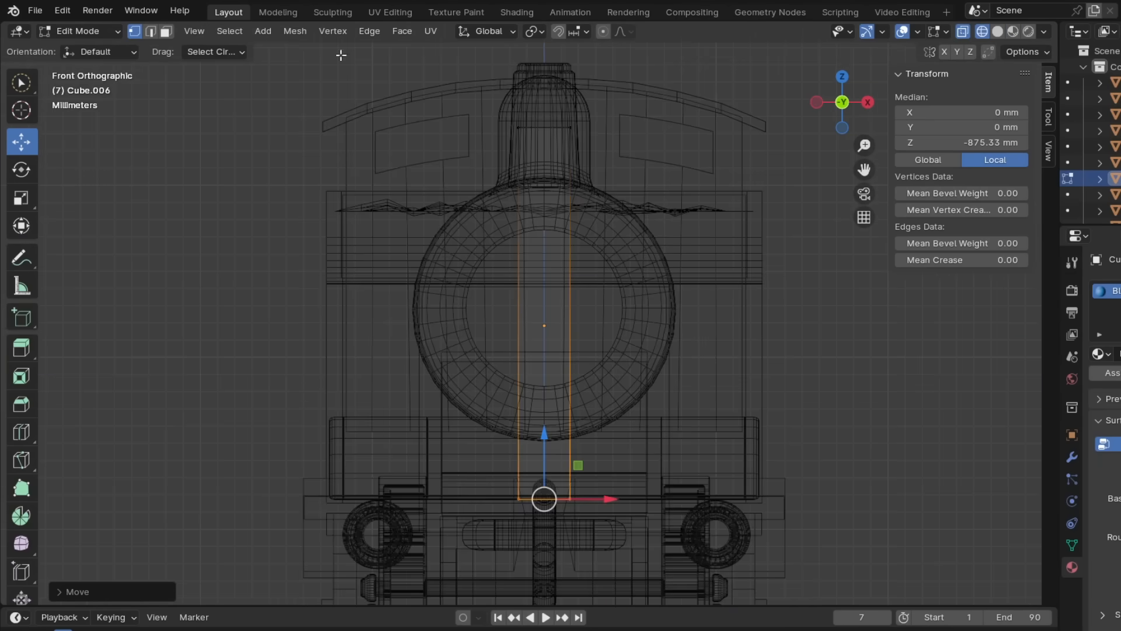
pyautogui.press('Tab')
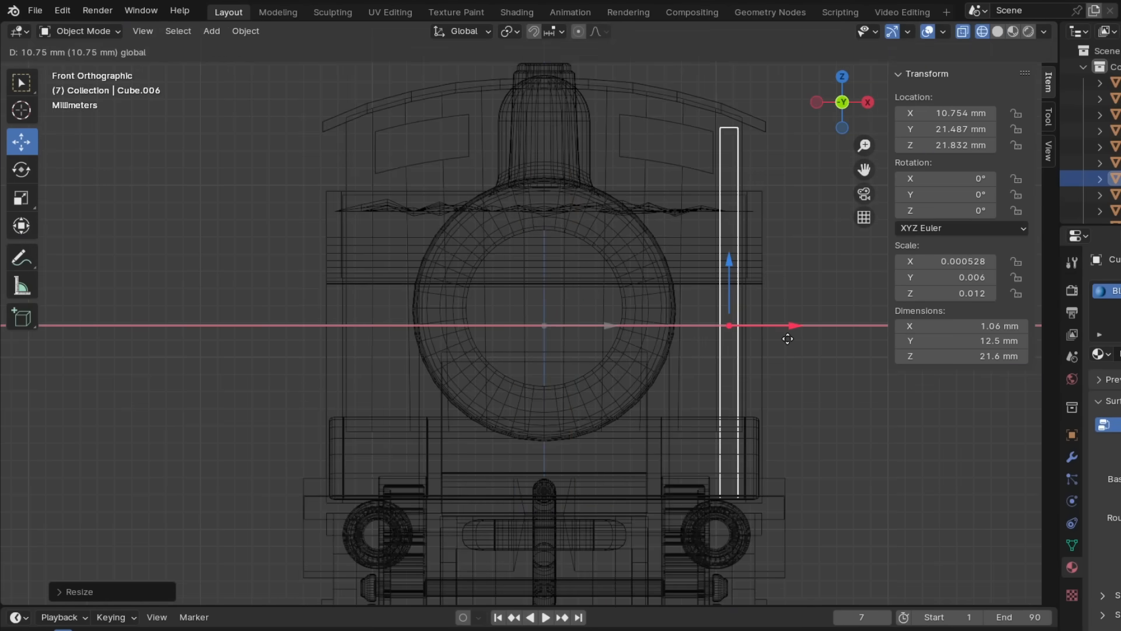
pyautogui.press('Tab')
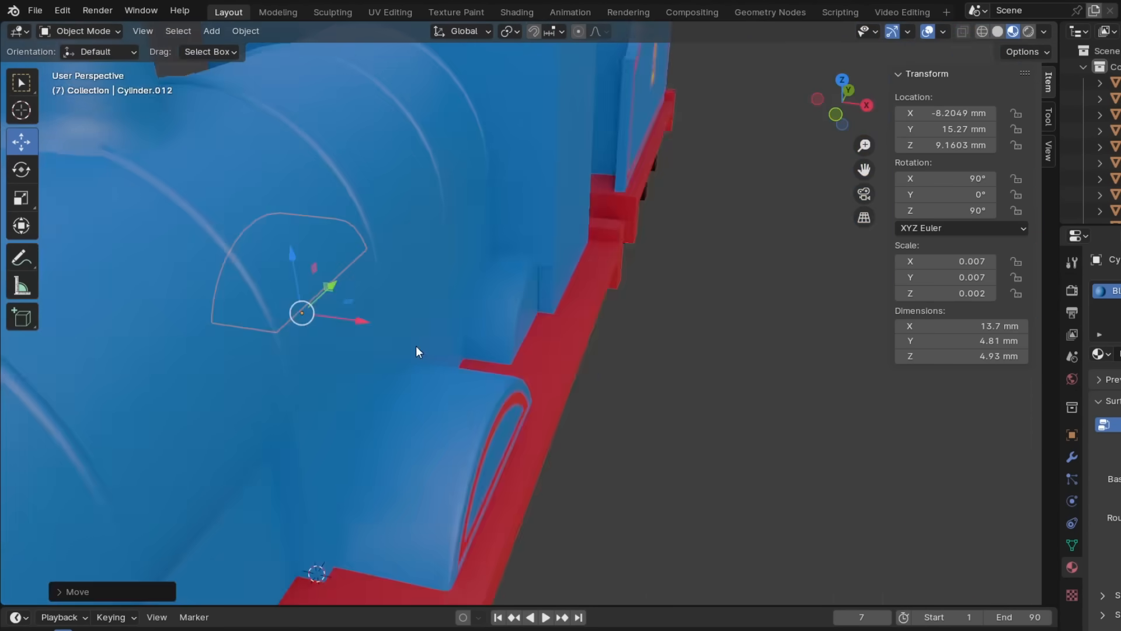
# - Adjust the rear splasher's X location and move the cab side's arched edge along Y over the splasher
pyautogui.doubleClick(939, 112)
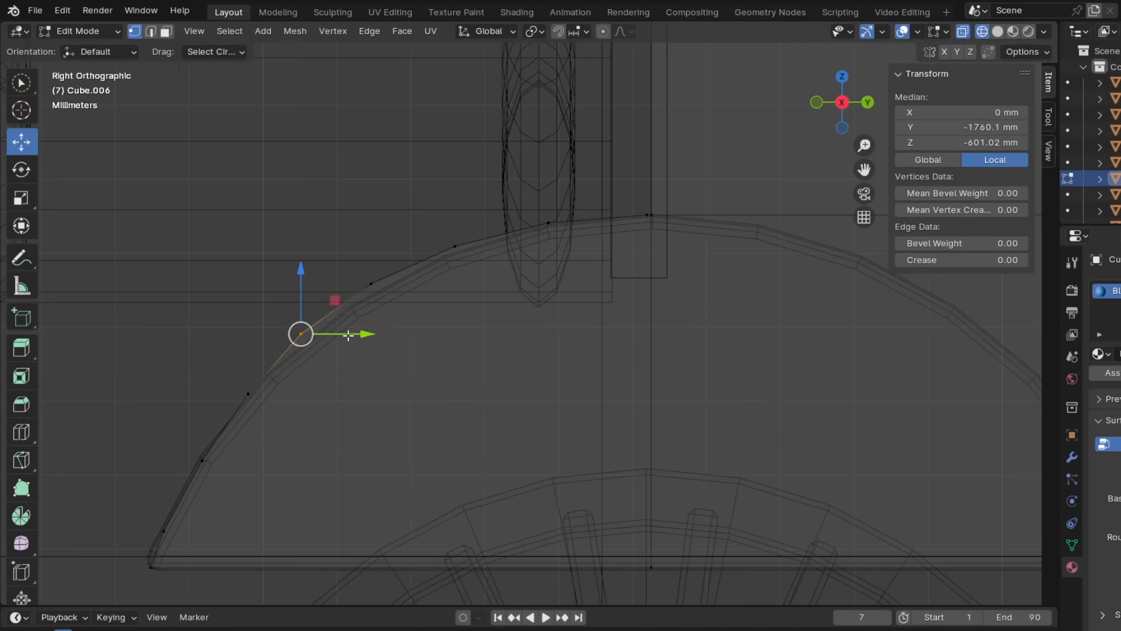
pyautogui.press('g')
pyautogui.press('y')
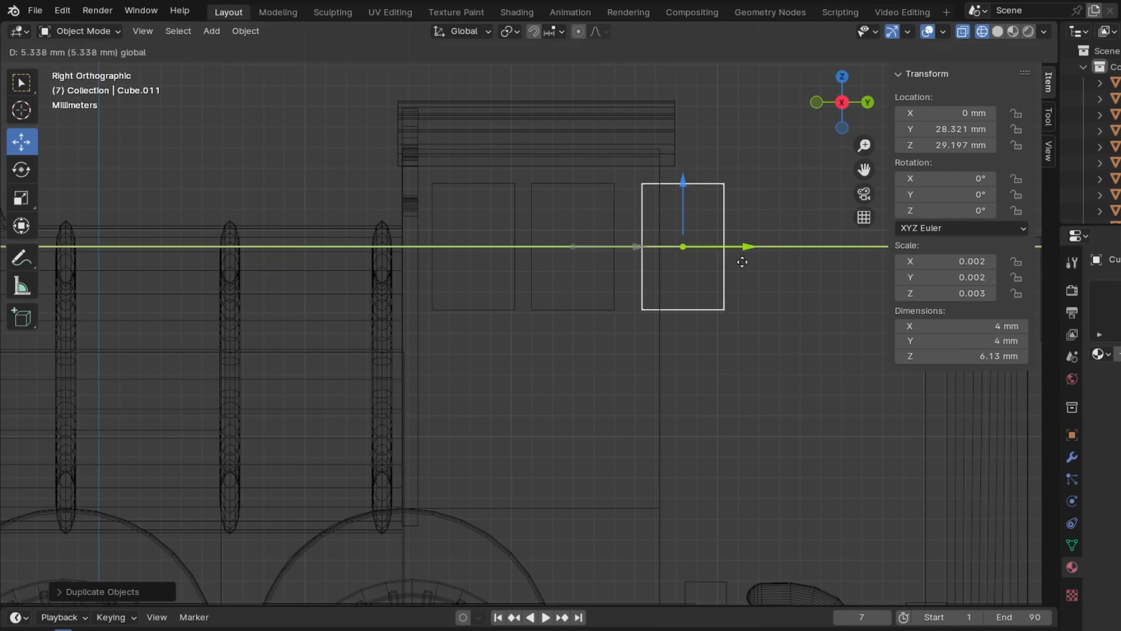
# - Reshape the rear cutter block to about 1.8 mm deep and 6.83 mm high, and move the window cutters to about X 11.57 mm
pyautogui.press('Tab')
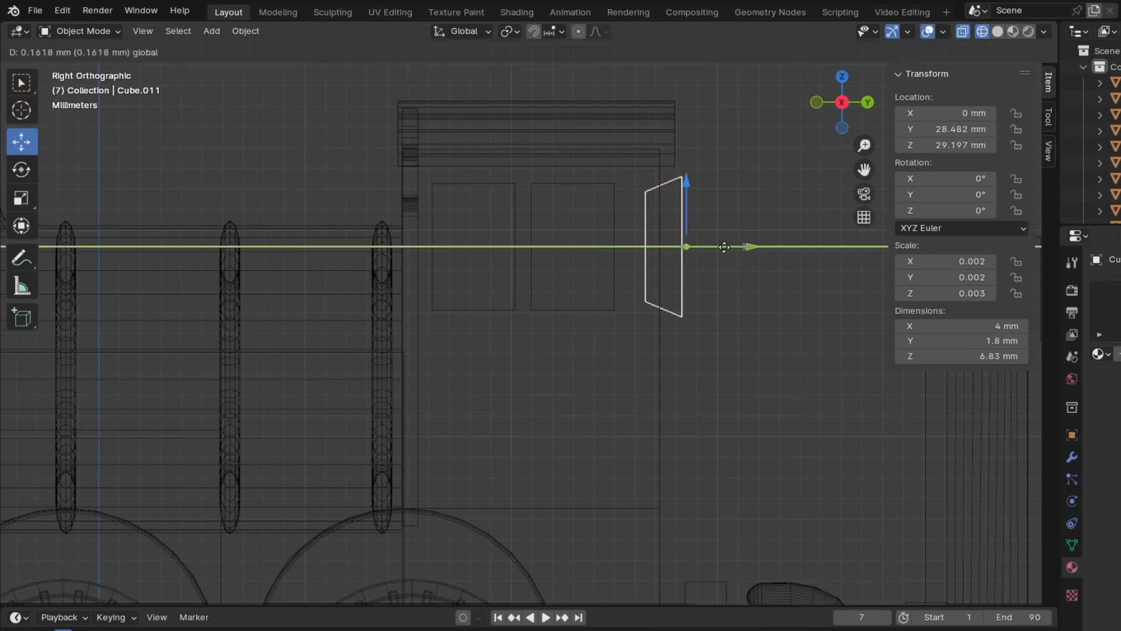
pyautogui.moveTo(740, 245); pyautogui.dragTo(630, 266, button='middle')
pyautogui.press('KP_1')
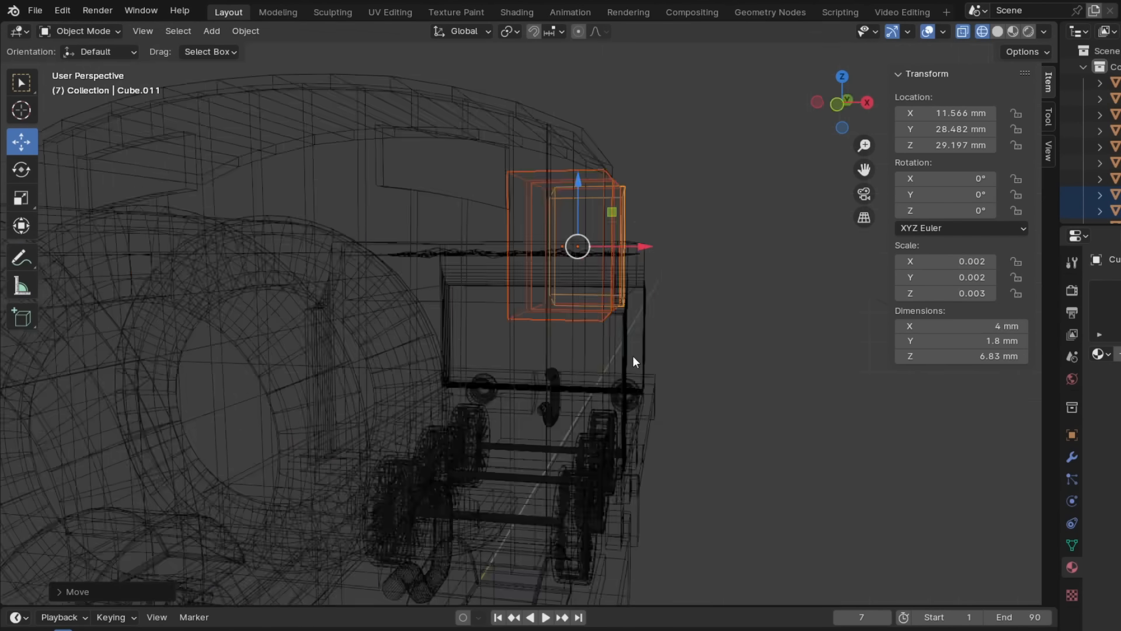
# - Cut the two windows and the rear notch out of the cab side with Boolean operations
pyautogui.press('F2')
pyautogui.write('bo')
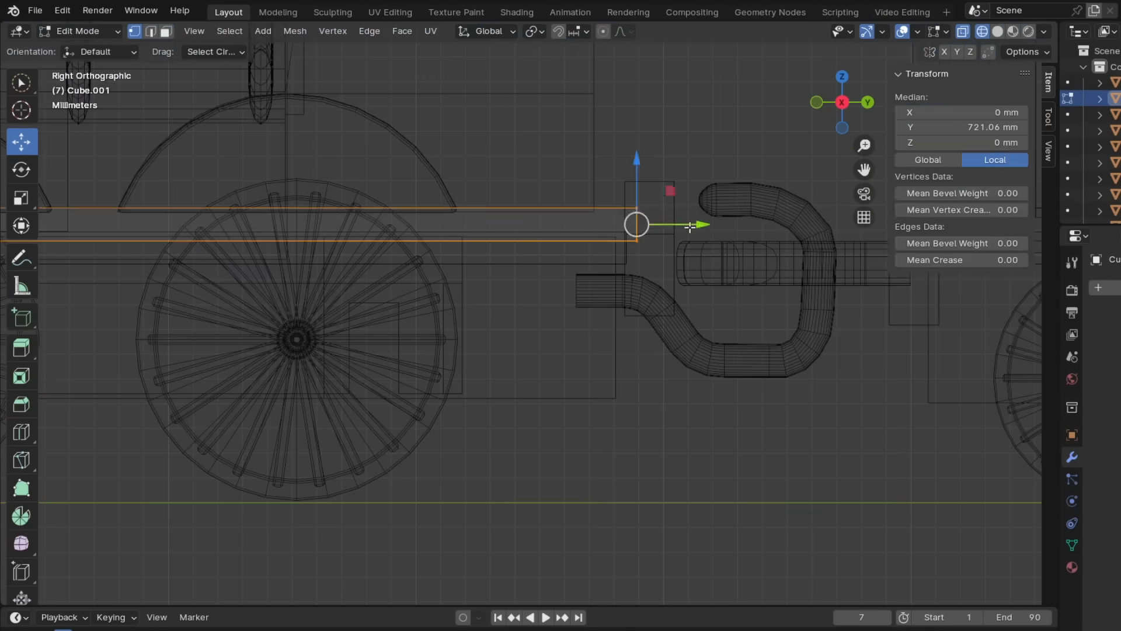
pyautogui.moveTo(606, 221); pyautogui.dragTo(654, 296)
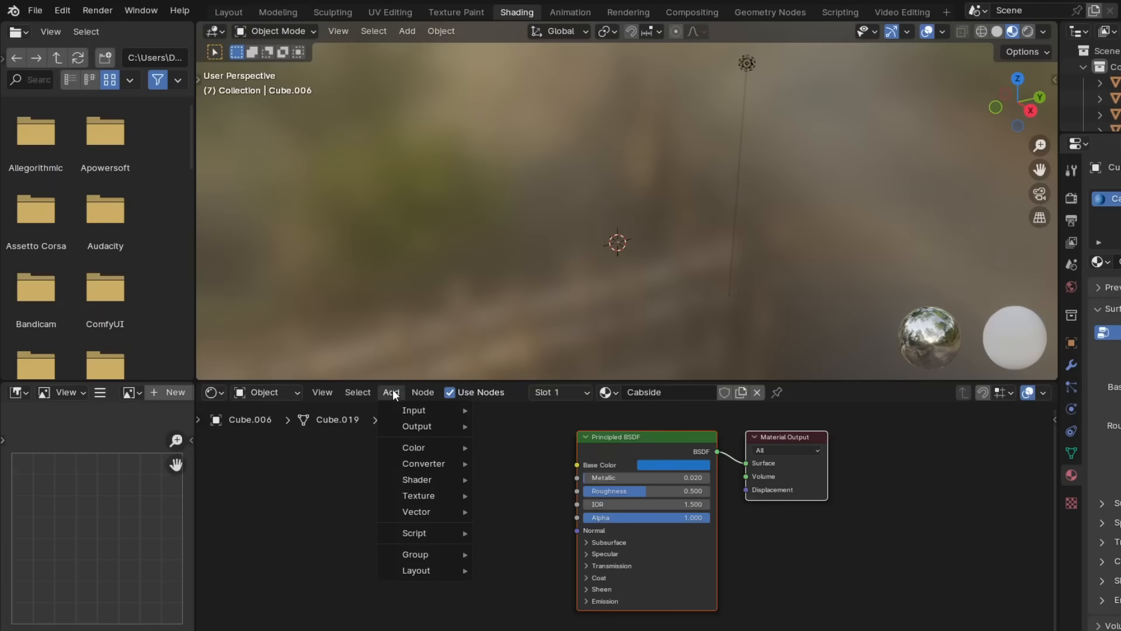
# - Link an Image Texture node's Color to the Base Color of the Cabside material in the Shading workspace
pyautogui.moveTo(454, 493)
pyautogui.click(514, 383)
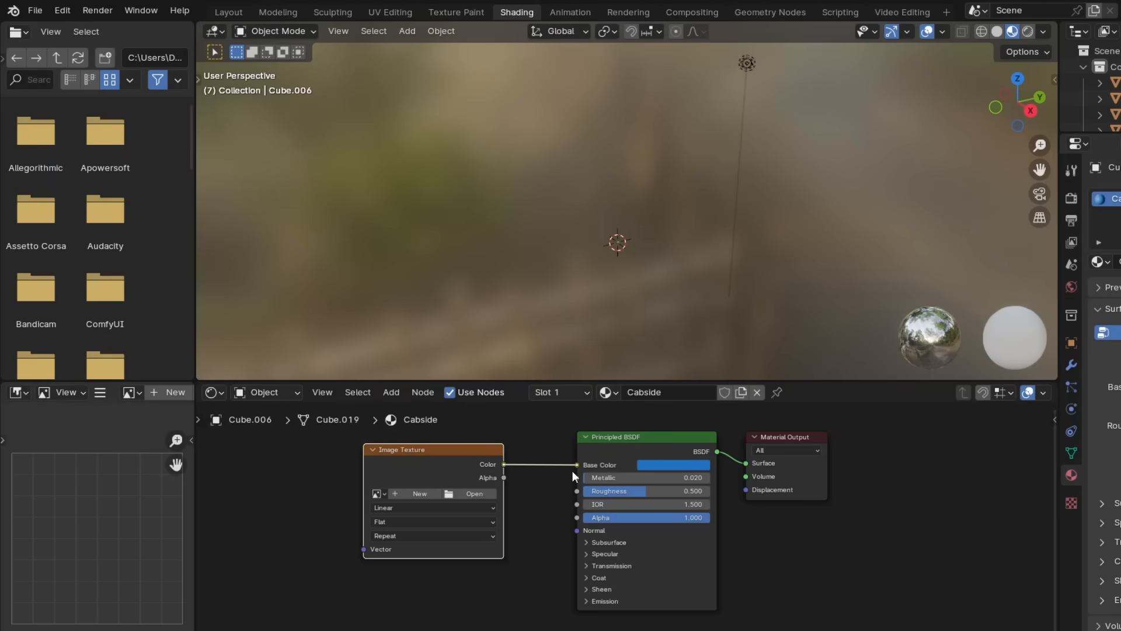
pyautogui.click(235, 5)
# - Add a cylinder about 0.655 mm in size and place it at the cab's front wall, at about Y 14.7 and Z 31.73 mm
pyautogui.scroll(-3, 579, 393)
pyautogui.moveTo(579, 393)
pyautogui.mouseDown(button='middle')
pyautogui.moveTo(465, 357)
pyautogui.moveTo(653, 361)
pyautogui.mouseUp(button='middle')
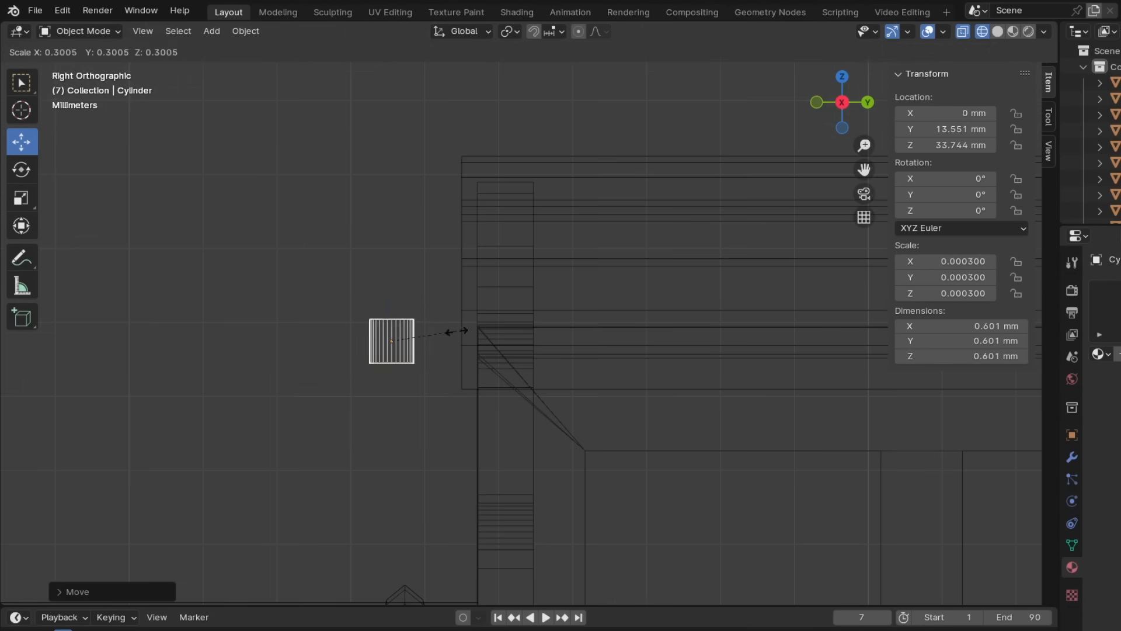
pyautogui.press('Return')
pyautogui.press('g')
pyautogui.press('z')
pyautogui.moveTo(547, 228); pyautogui.dragTo(547, 248)
pyautogui.scroll(2, 666, 387)
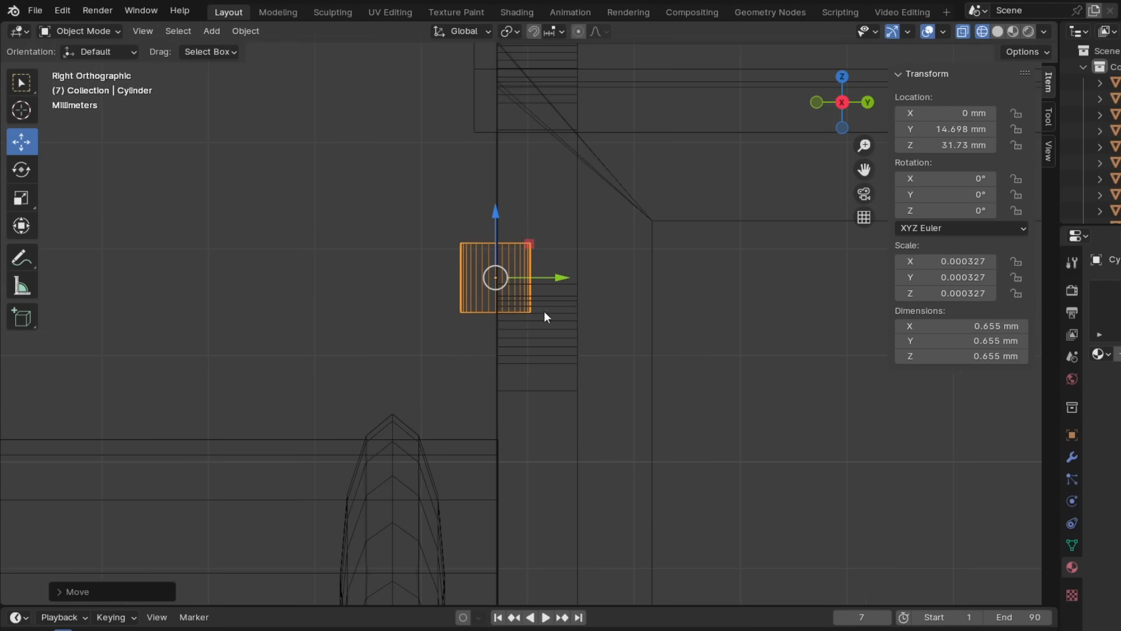
# - Extrude and rotate the cylinder's lower end into a pipe bending toward the cab, and scale the whole pipe down
pyautogui.click(87, 32)
pyautogui.click(81, 66)
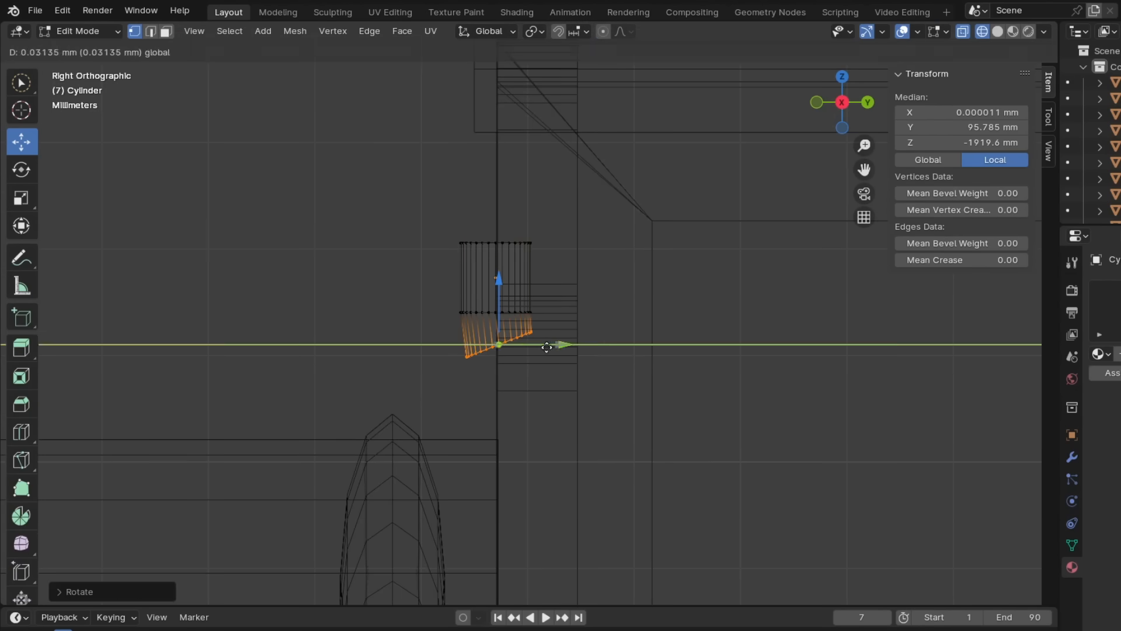
pyautogui.moveTo(519, 333); pyautogui.dragTo(519, 334)
pyautogui.moveTo(493, 365); pyautogui.dragTo(576, 391, button='middle')
pyautogui.scroll(-4, 575, 391)
pyautogui.press('KP_3')
pyautogui.scroll(3, 576, 391)
pyautogui.click(88, 31)
pyautogui.click(97, 49)
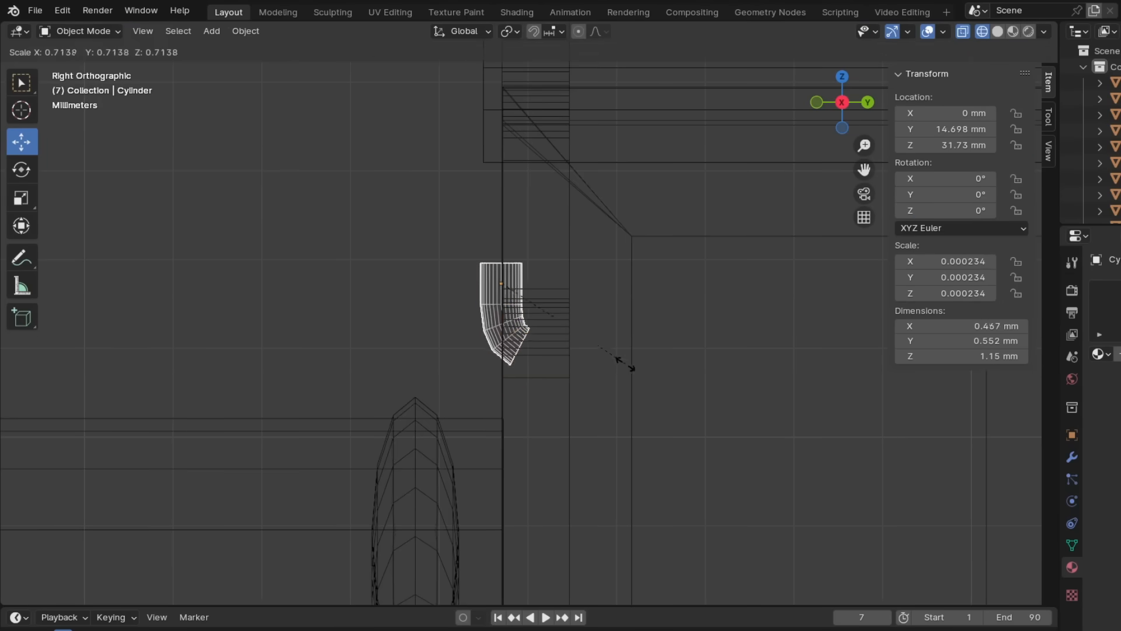
# - Extrude the pipe's upper end into a wider cup and bevel the transition between the pipe and the cup
pyautogui.click(83, 66)
pyautogui.scroll(3, 522, 313)
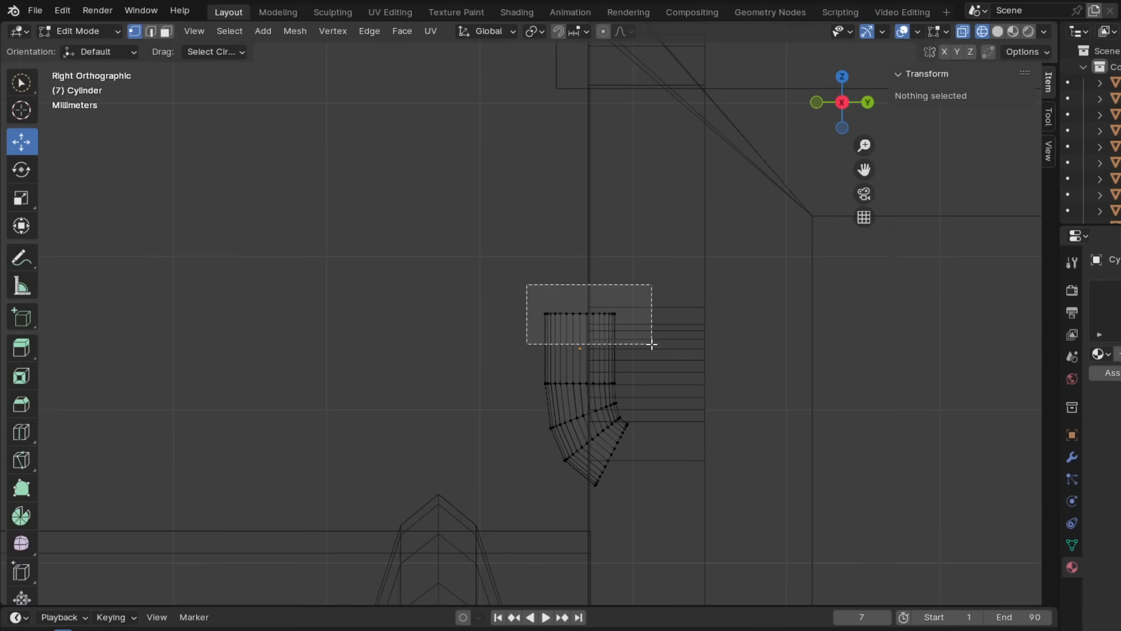
pyautogui.click(503, 258)
pyautogui.moveTo(502, 257); pyautogui.dragTo(671, 289)
pyautogui.hotkey('ctrl', 'b')
pyautogui.click(674, 287)
pyautogui.click(509, 233)
pyautogui.moveTo(505, 232); pyautogui.dragTo(651, 309)
pyautogui.click(510, 235)
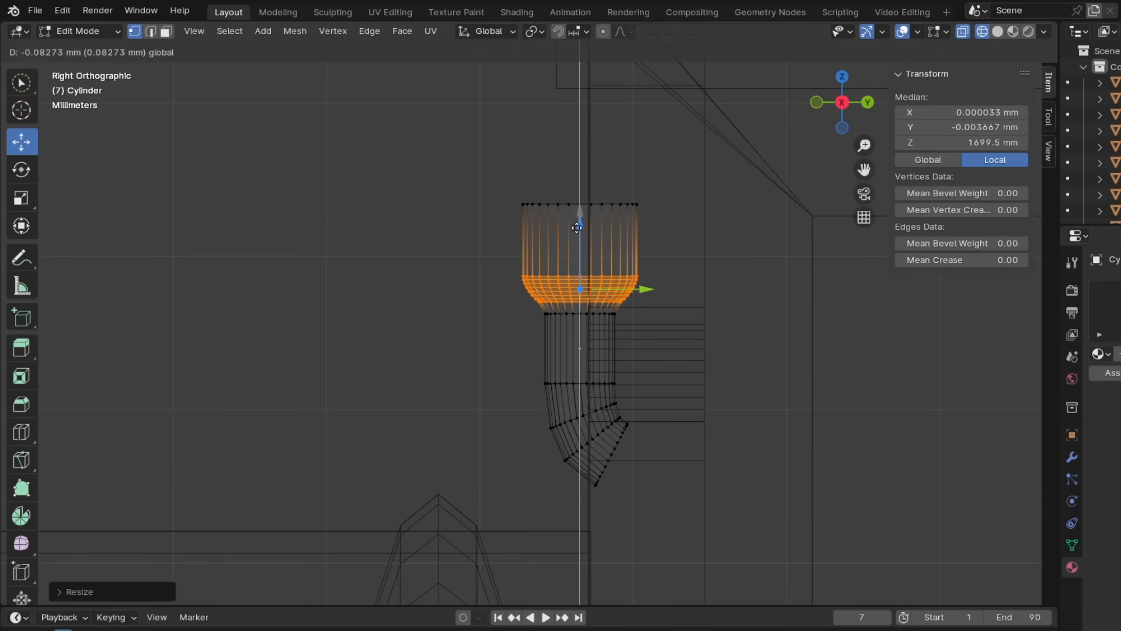
# - Shift the cup's bevelled loops down about 0.08 mm and place the pipe at about Y 14.65 and Z 31.4 mm
pyautogui.moveTo(577, 228); pyautogui.dragTo(577, 234)
pyautogui.scroll(-1, 607, 264)
pyautogui.keyDown('shift'); pyautogui.moveTo(610, 265); pyautogui.dragTo(573, 318, button='middle'); pyautogui.keyUp('shift')
pyautogui.moveTo(480, 245); pyautogui.dragTo(623, 286)
pyautogui.moveTo(549, 230); pyautogui.dragTo(562, 263)
pyautogui.click(80, 31)
pyautogui.click(83, 50)
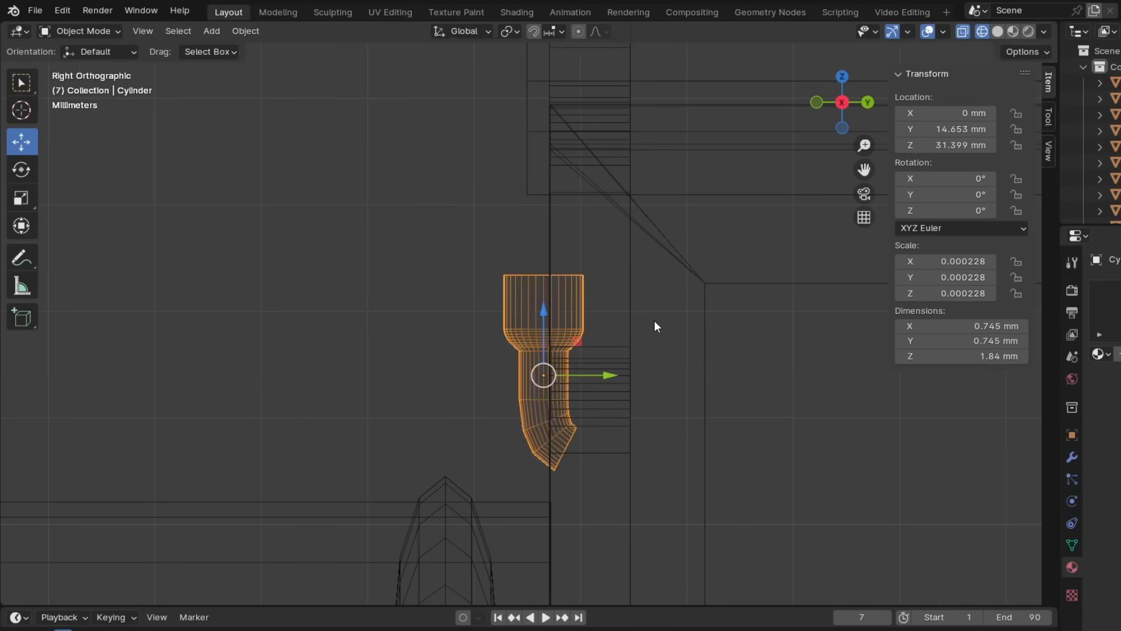
# - Scale the pipe down to 0.00014 and place it at about Y 14.667 and Z 31.069 mm
pyautogui.press('s')
pyautogui.click(610, 342)
pyautogui.keyDown('shift'); pyautogui.moveTo(572, 369); pyautogui.dragTo(607, 151, button='middle'); pyautogui.keyUp('shift')
pyautogui.moveTo(598, 146); pyautogui.dragTo(598, 204)
# - Extrude a short, narrower neck upward from the upper face of the pipe's cup
pyautogui.click(80, 32)
pyautogui.click(82, 66)
pyautogui.keyDown('shift'); pyautogui.moveTo(396, 207); pyautogui.dragTo(365, 286, button='middle'); pyautogui.keyUp('shift')
pyautogui.scroll(1, 373, 208)
pyautogui.click(373, 208)
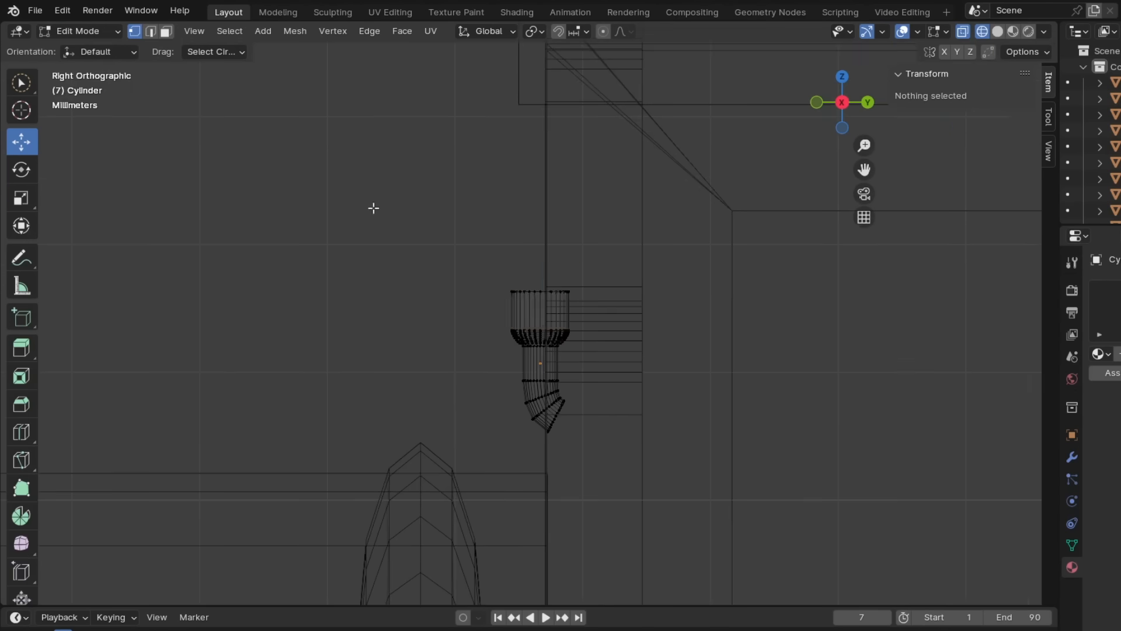
pyautogui.scroll(2, 409, 227)
pyautogui.moveTo(463, 250); pyautogui.dragTo(619, 303)
pyautogui.click(546, 219)
pyautogui.scroll(3, 600, 346)
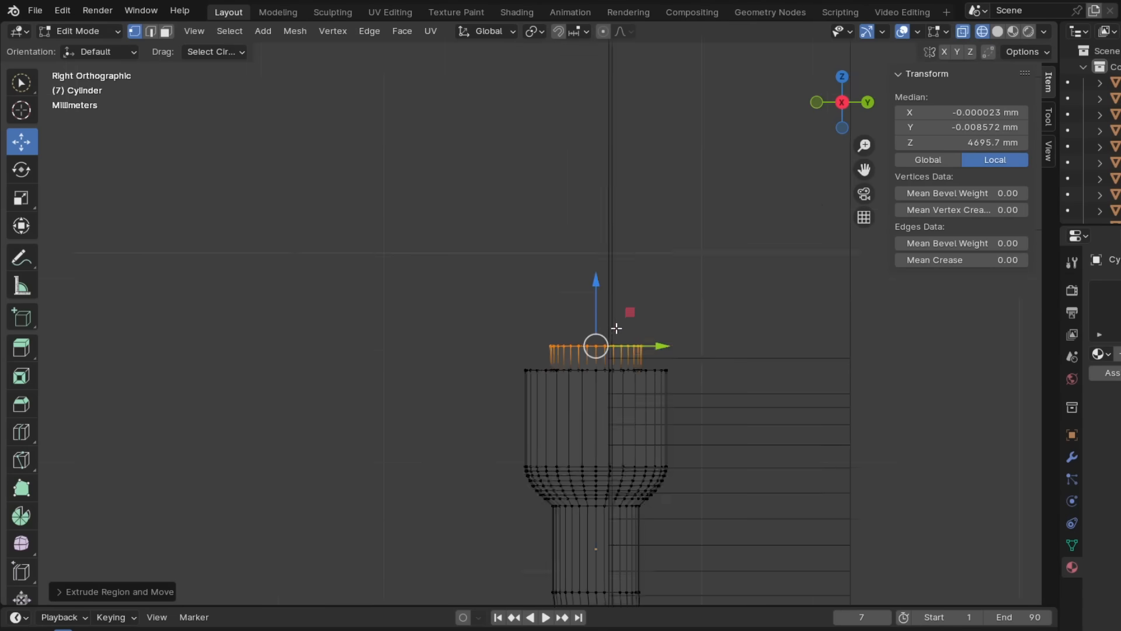
# - Widen the end of the neck and extrude it upward into a cylinder as wide as the cup
pyautogui.click(714, 315)
pyautogui.press('e')
pyautogui.click(605, 230)
pyautogui.scroll(-4, 577, 273)
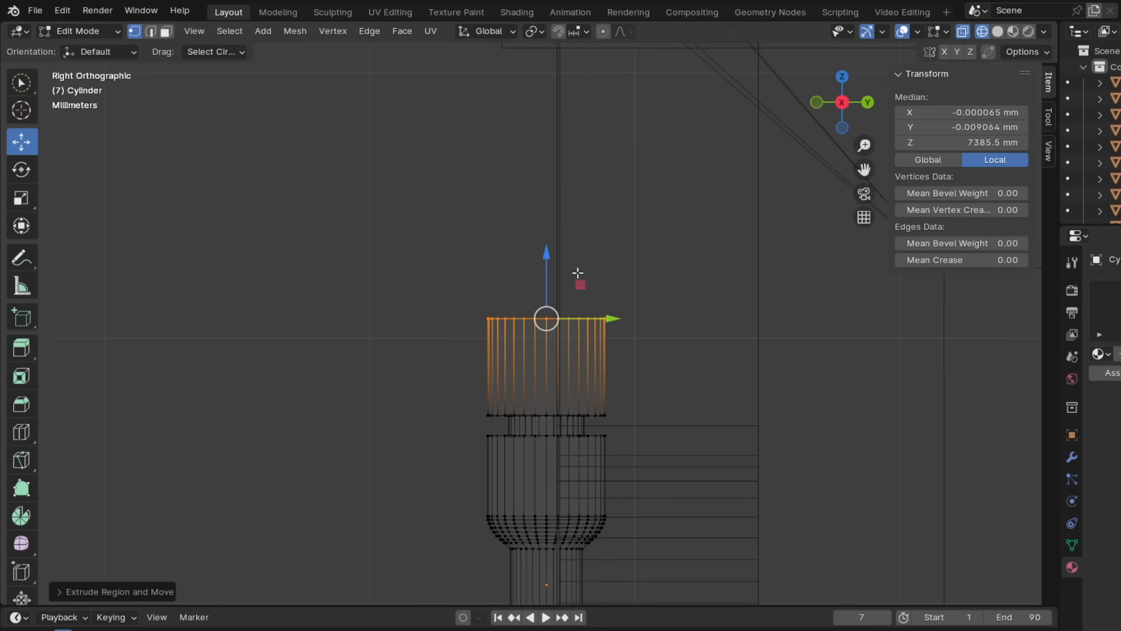
# - Bevel the upper edge of the whistle into a rounded cap and finish the mesh edit
pyautogui.click(612, 169)
pyautogui.scroll(-5, 595, 227)
pyautogui.click(671, 304)
pyautogui.scroll(-8, 701, 333)
pyautogui.moveTo(765, 389); pyautogui.dragTo(828, 401, button='middle')
pyautogui.press('KP_3')
pyautogui.scroll(7, 546, 321)
pyautogui.press('Tab')
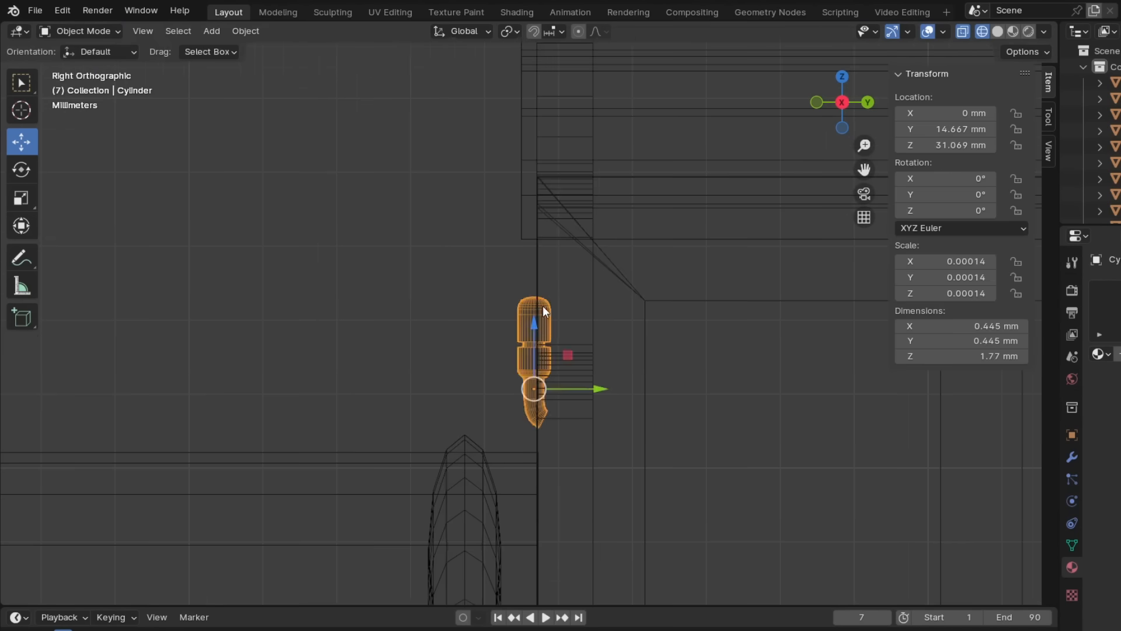
# - Scale the whistle up to about 1.06 × 1.06 × 4.23 mm and place it at the cab front, at Y 14.61 and Z 31.567 mm
pyautogui.scroll(-8, 642, 350)
pyautogui.moveTo(613, 351); pyautogui.dragTo(744, 415, button='middle')
pyautogui.scroll(6, 590, 321)
pyautogui.press('s')
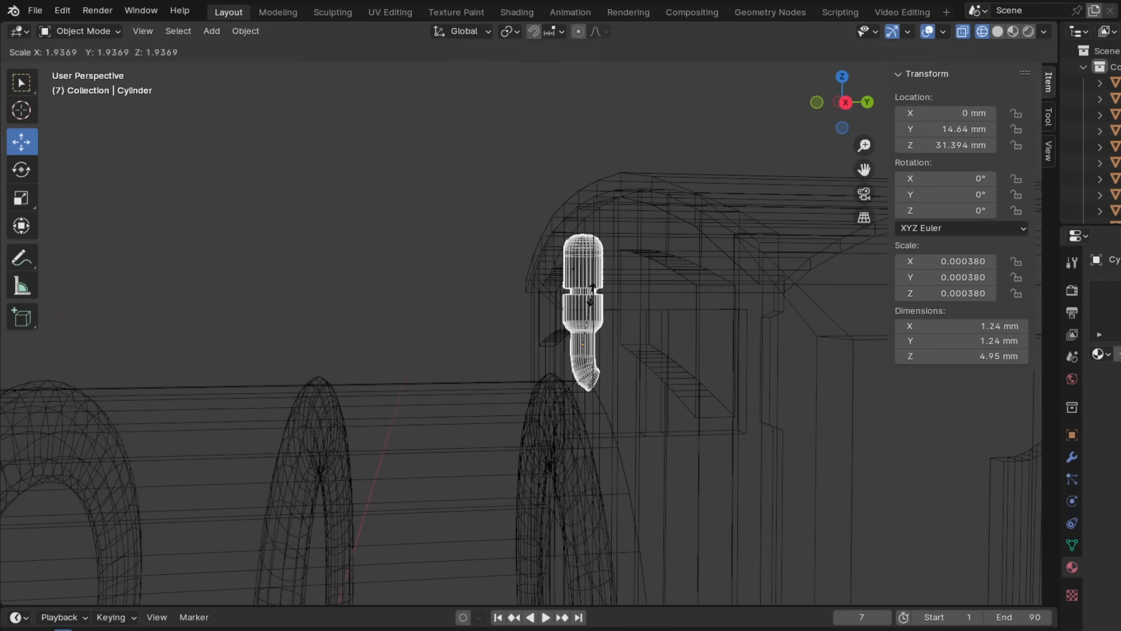
pyautogui.click(590, 300)
pyautogui.press('KP_3')
pyautogui.moveTo(604, 376); pyautogui.dragTo(602, 377)
pyautogui.moveTo(534, 318); pyautogui.dragTo(533, 302)
pyautogui.click(648, 362)
pyautogui.scroll(-9, 649, 374)
pyautogui.moveTo(589, 403); pyautogui.dragTo(659, 436, button='middle')
pyautogui.press('KP_3')
pyautogui.scroll(4, 526, 356)
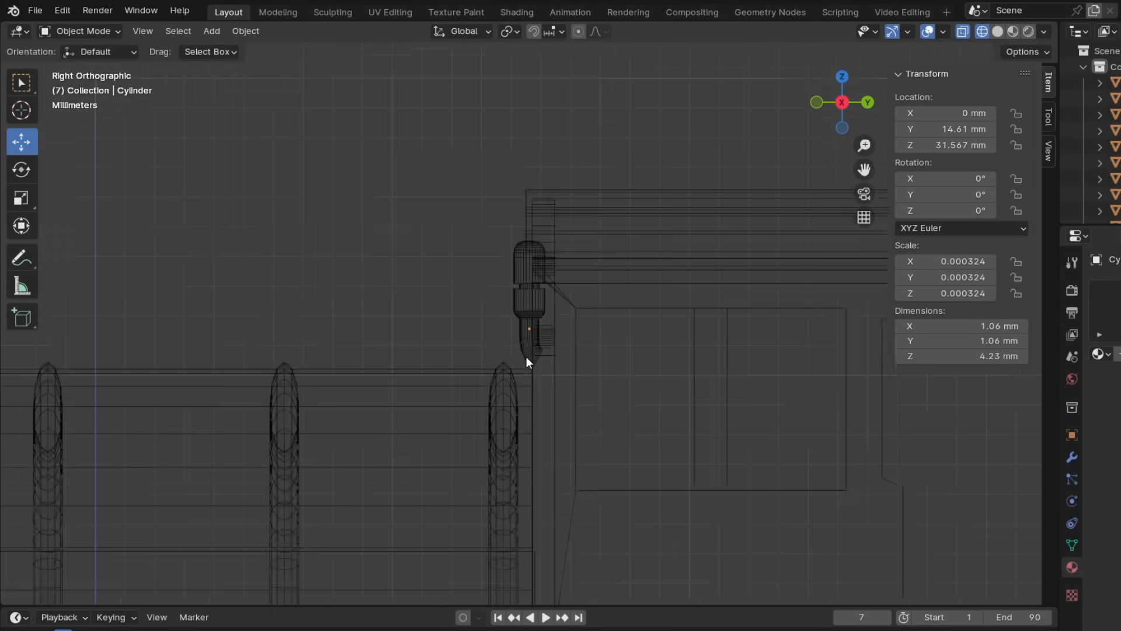
# - Add a cylinder 0.888 mm wide and 2 mm tall and place it on the boiler ahead of the whistle, at Y 11.981 and Z 30.18 mm
pyautogui.scroll(-6, 535, 345)
pyautogui.click(227, 31)
pyautogui.moveTo(221, 50)
pyautogui.click(368, 129)
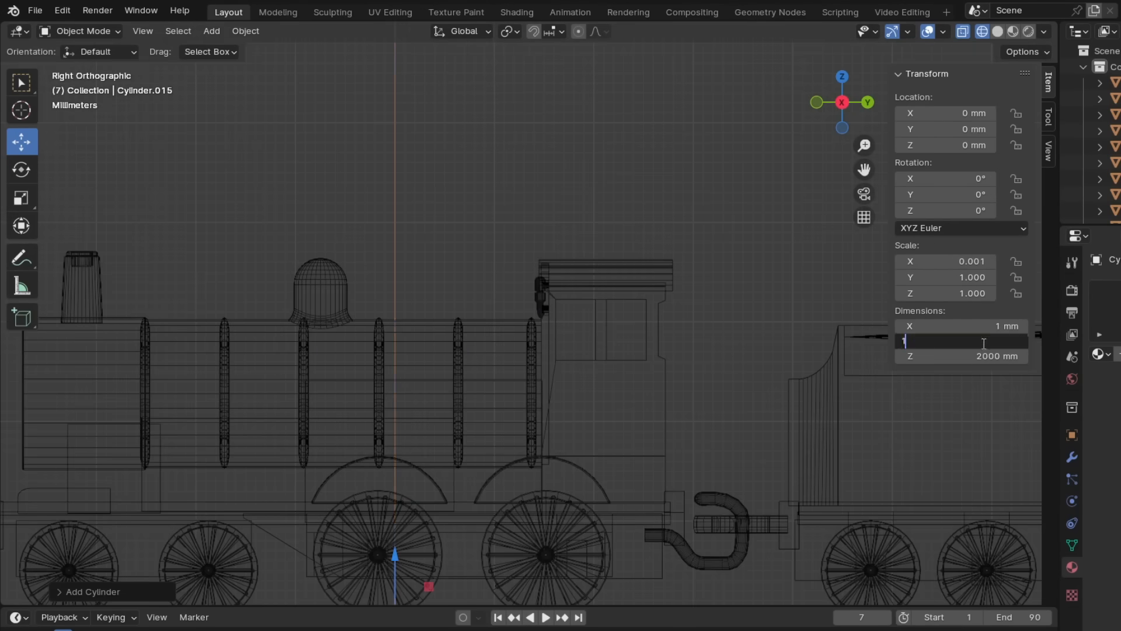
pyautogui.moveTo(407, 373); pyautogui.dragTo(408, 257)
pyautogui.scroll(4, 395, 283)
pyautogui.moveTo(463, 359); pyautogui.dragTo(669, 357)
pyautogui.scroll(3, 678, 324)
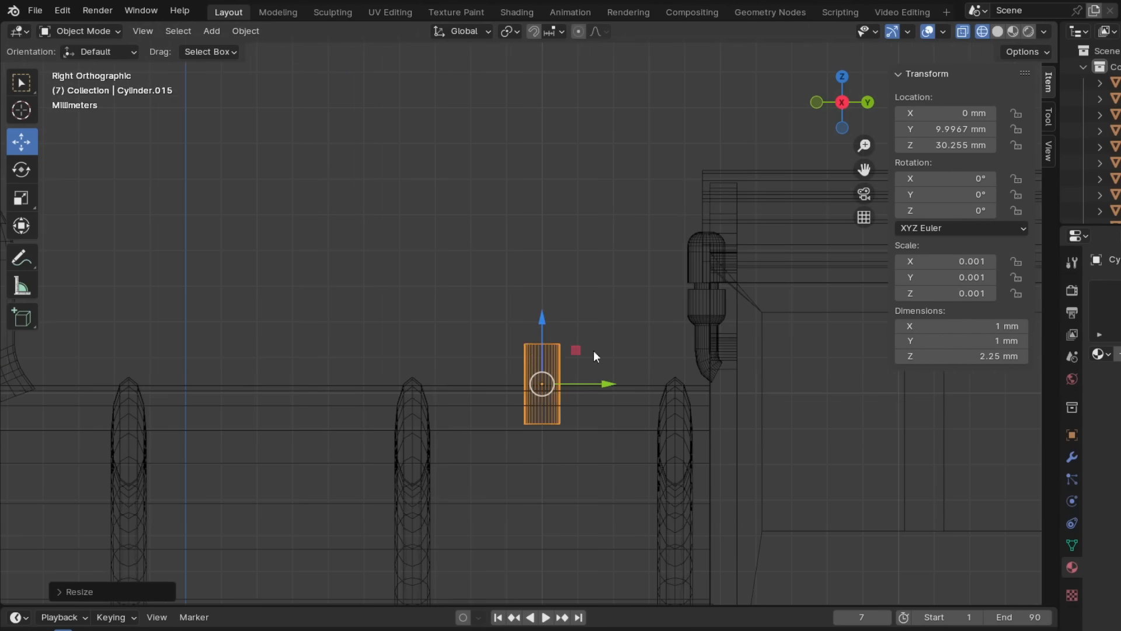
# - Assign the existing blue material to the small boiler cylinder and the whistle
pyautogui.click(1101, 353)
pyautogui.click(976, 378)
pyautogui.click(698, 297)
pyautogui.click(1101, 354)
pyautogui.click(976, 379)
# - Examine the number 2 engine with its materials from several sides, on its own and coupled behind the number 1 engine
pyautogui.scroll(-5, 630, 285)
pyautogui.scroll(6, 629, 285)
pyautogui.rightClick(723, 239)
pyautogui.moveTo(638, 477); pyautogui.dragTo(603, 380, button='middle')
pyautogui.scroll(-6, 640, 446)
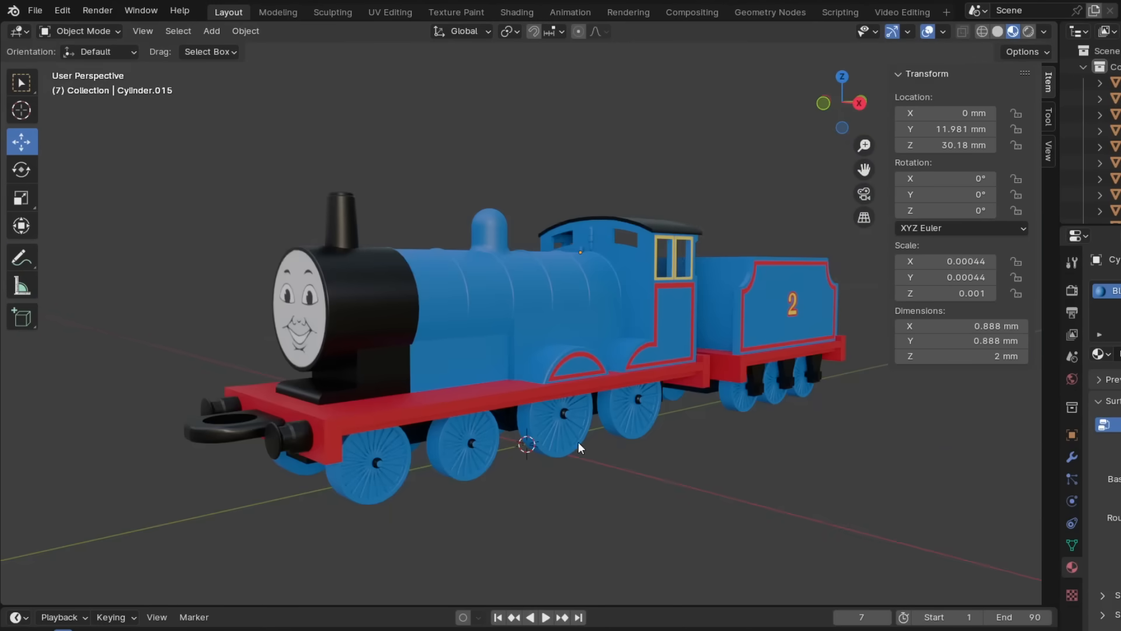
pyautogui.moveTo(417, 454); pyautogui.dragTo(468, 446, button='middle')
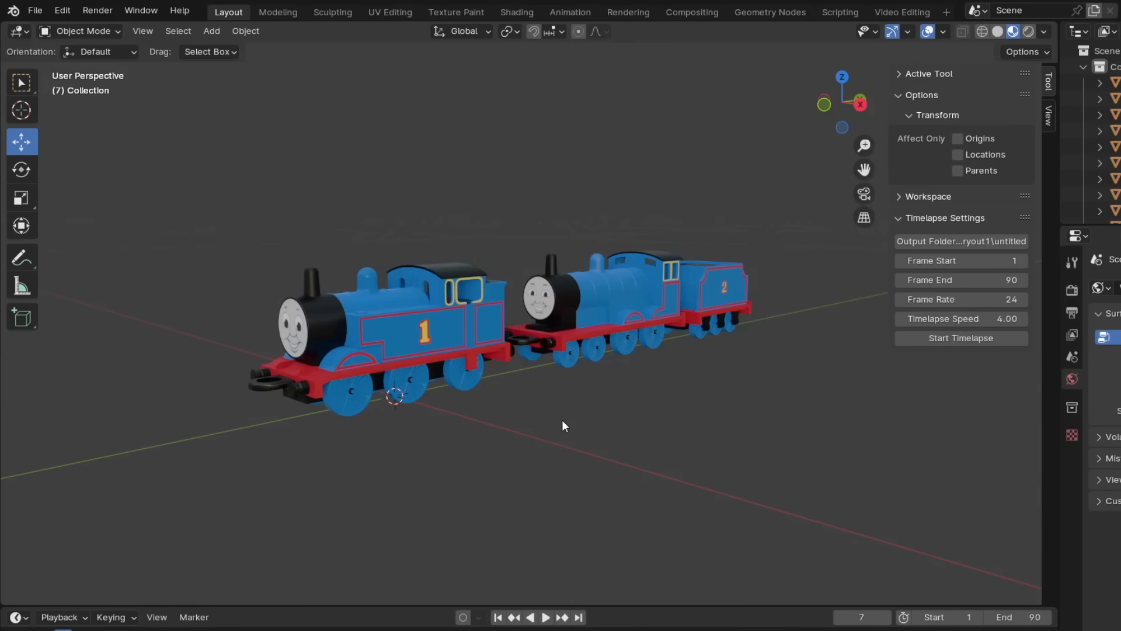
pyautogui.moveTo(657, 411); pyautogui.dragTo(363, 427, button='middle')
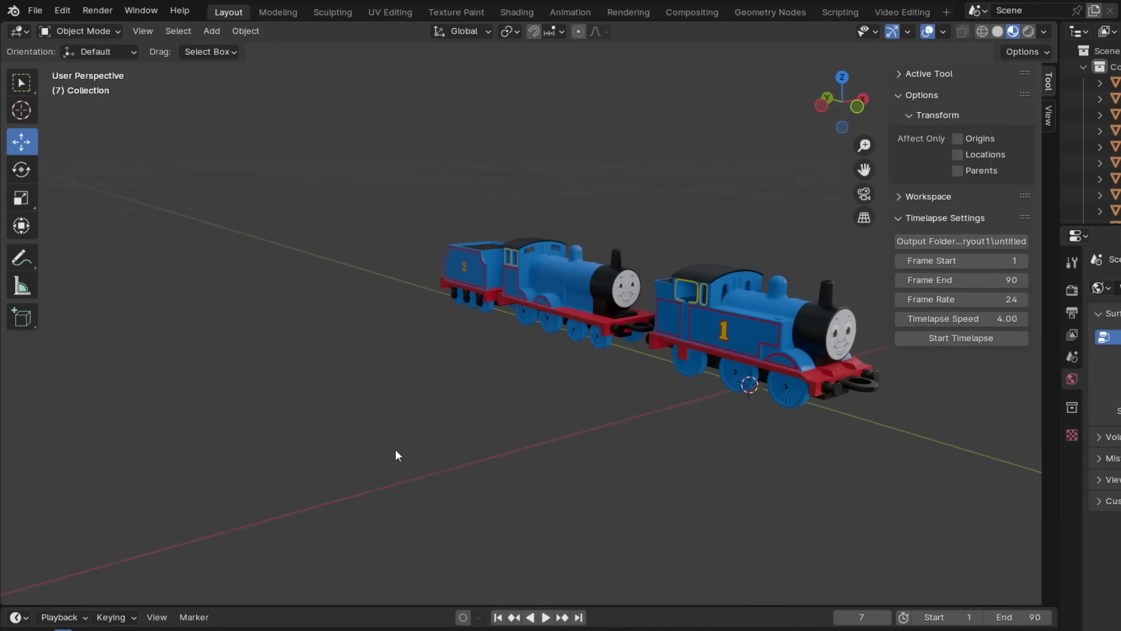
pyautogui.moveTo(803, 510); pyautogui.dragTo(751, 491, button='middle')
pyautogui.moveTo(678, 484); pyautogui.dragTo(629, 483, button='middle')
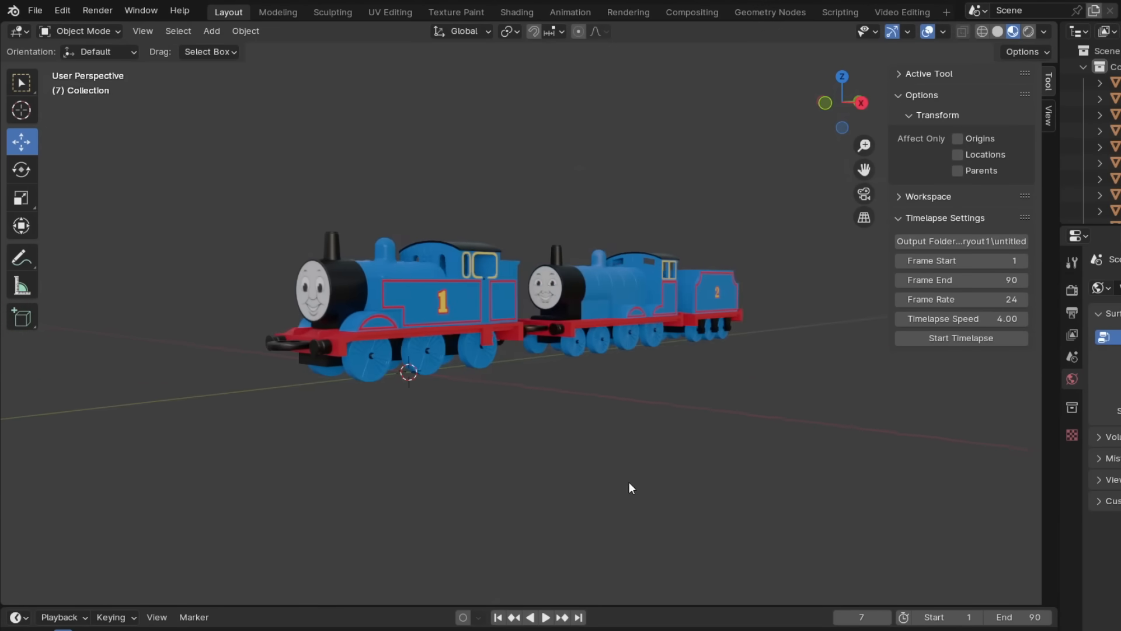
# - Delete the cab and side tank parts from the number 1 engine in side wireframe view
pyautogui.press('KP_3')
pyautogui.hotkey('shift', 'z')
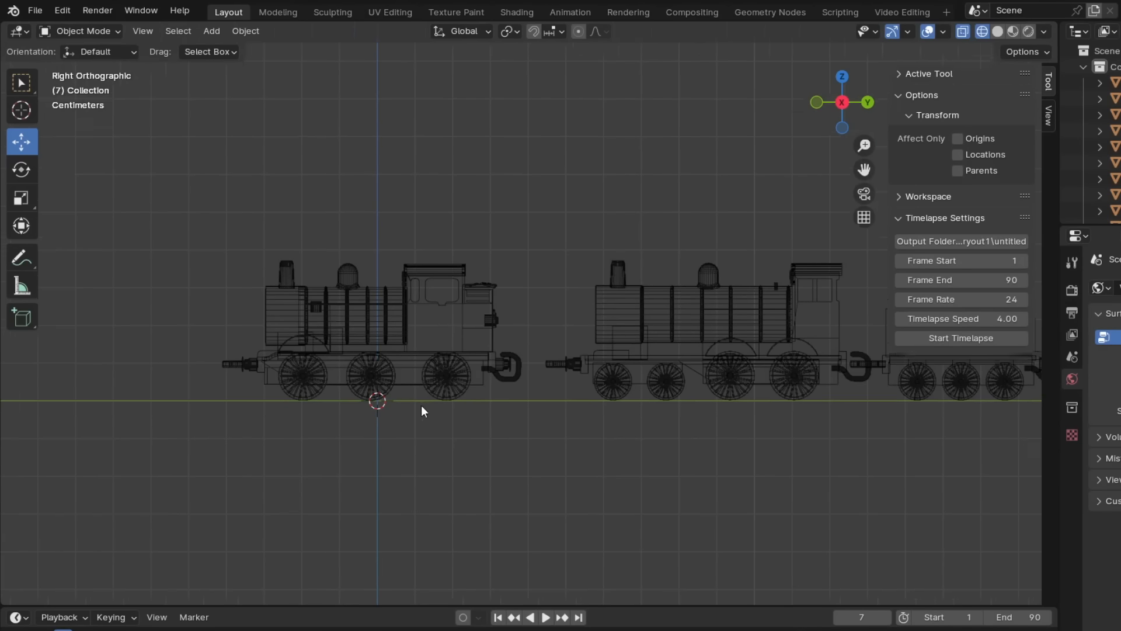
pyautogui.scroll(1, 403, 353)
pyautogui.moveTo(380, 302); pyautogui.dragTo(397, 327, button='middle')
pyautogui.click(539, 318)
pyautogui.press('Delete')
pyautogui.click(532, 344)
pyautogui.press('Delete')
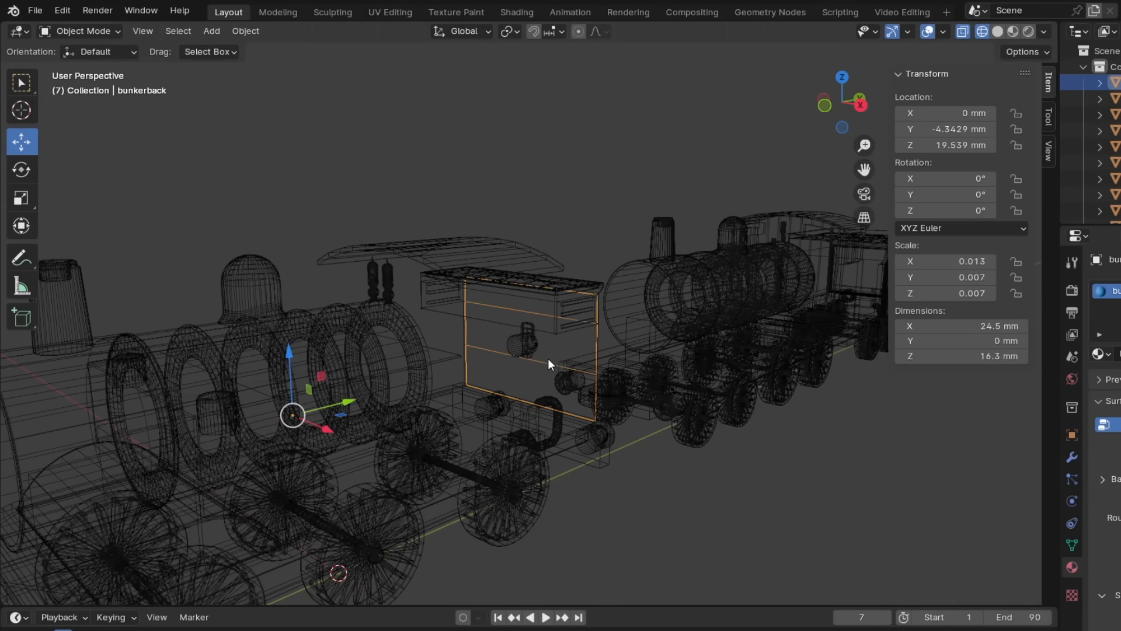
# - Delete the bunker back and the remaining bunker panels, keeping the cab roof
pyautogui.moveTo(548, 358); pyautogui.dragTo(408, 327, button='middle')
pyautogui.click(388, 310)
pyautogui.press('Delete')
pyautogui.click(347, 244)
pyautogui.moveTo(347, 243); pyautogui.dragTo(503, 269, button='middle')
pyautogui.press('KP_3')
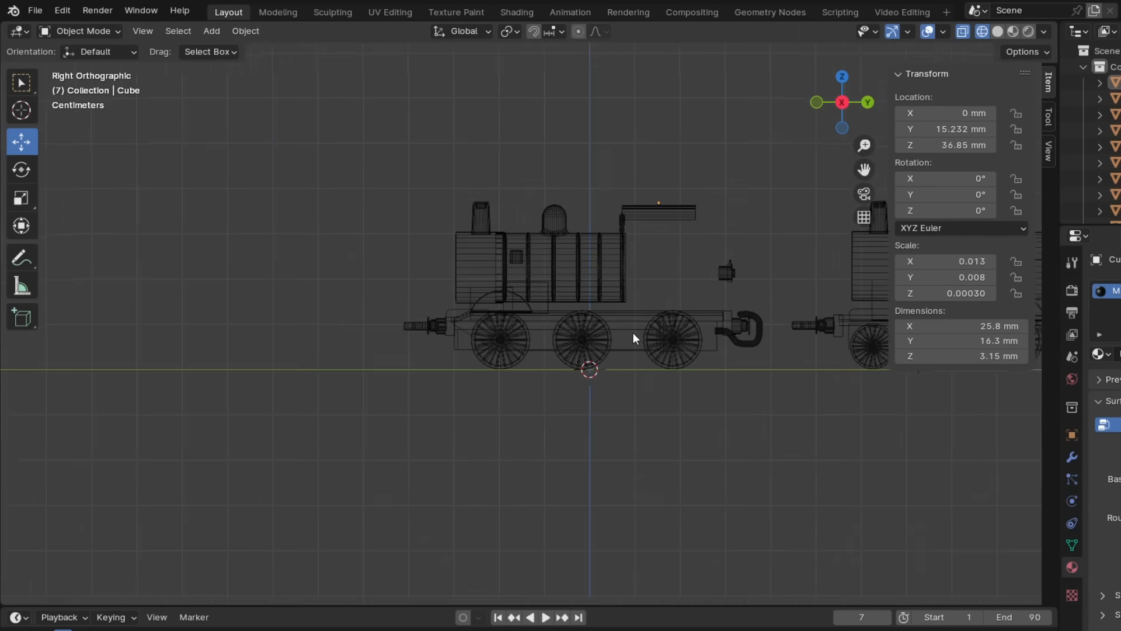
# - Move the front coupling and buffers forward, away from the chassis, and select the front buffer beam
pyautogui.scroll(6, 633, 338)
pyautogui.click(306, 356)
pyautogui.scroll(-2, 336, 366)
pyautogui.press('n')
pyautogui.moveTo(242, 301); pyautogui.dragTo(349, 380)
pyautogui.moveTo(405, 339); pyautogui.dragTo(302, 340)
pyautogui.moveTo(302, 340); pyautogui.dragTo(396, 391, button='middle')
pyautogui.click(396, 391)
pyautogui.press('KP_3')
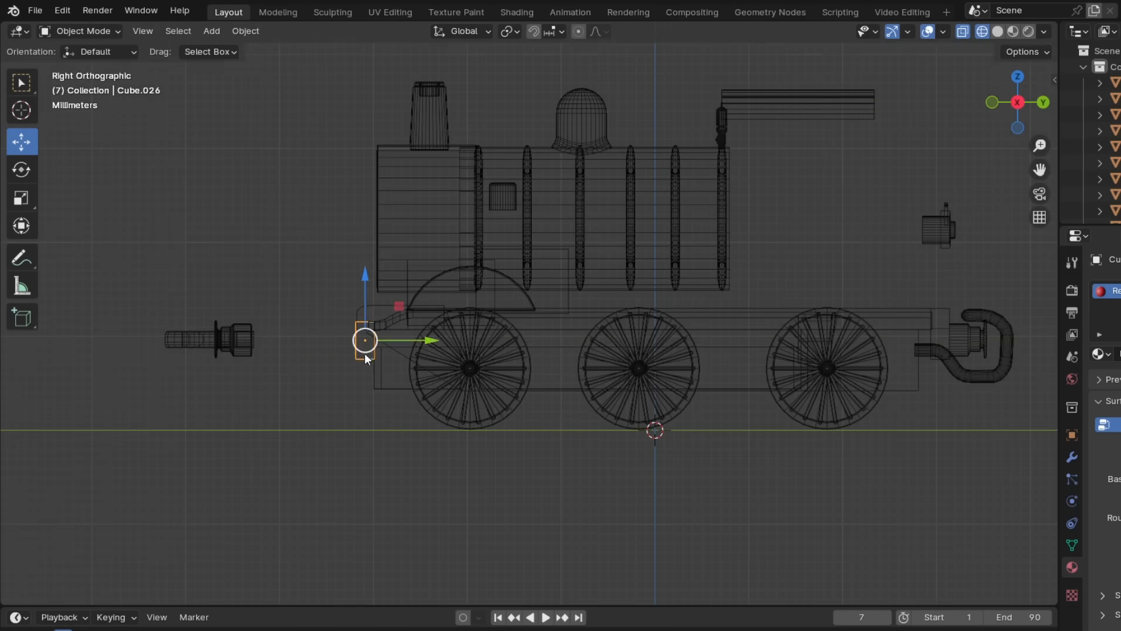
# - Bring the buffer beam forward to the coupling and lengthen the curved front end of the running board to meet it
pyautogui.scroll(-2, 444, 315)
pyautogui.scroll(2, 754, 316)
pyautogui.click(672, 312)
pyautogui.click(82, 32)
pyautogui.click(86, 67)
pyautogui.moveTo(742, 312); pyautogui.dragTo(858, 314)
pyautogui.scroll(-3, 720, 329)
pyautogui.scroll(3, 474, 332)
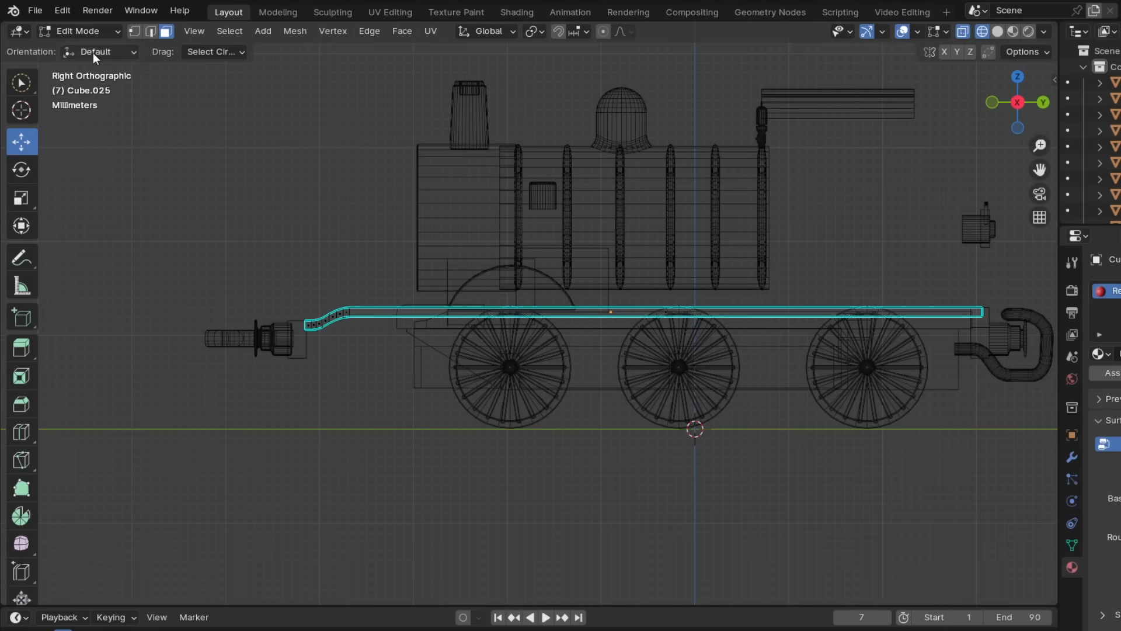
# - Move the front coupling and buffer beam further forward along Y, ahead of the running board
pyautogui.press('Tab')
pyautogui.moveTo(182, 302); pyautogui.dragTo(265, 373)
pyautogui.click(83, 66)
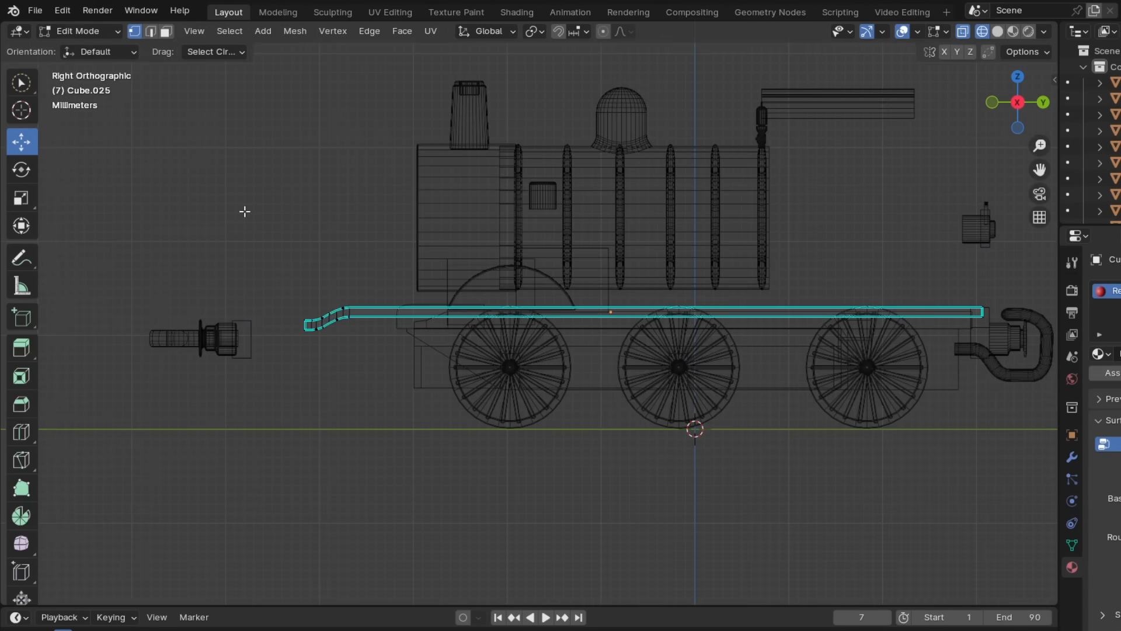
pyautogui.click(88, 49)
pyautogui.press('KP_Decimal')
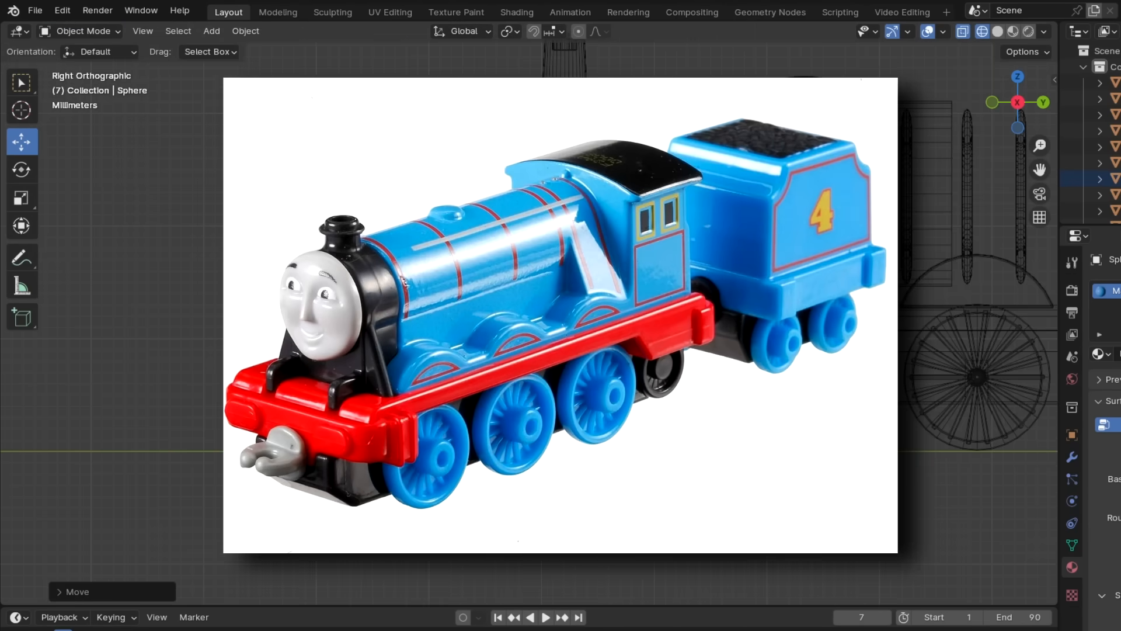
pyautogui.scroll(4, 210, 321)
pyautogui.click(195, 372)
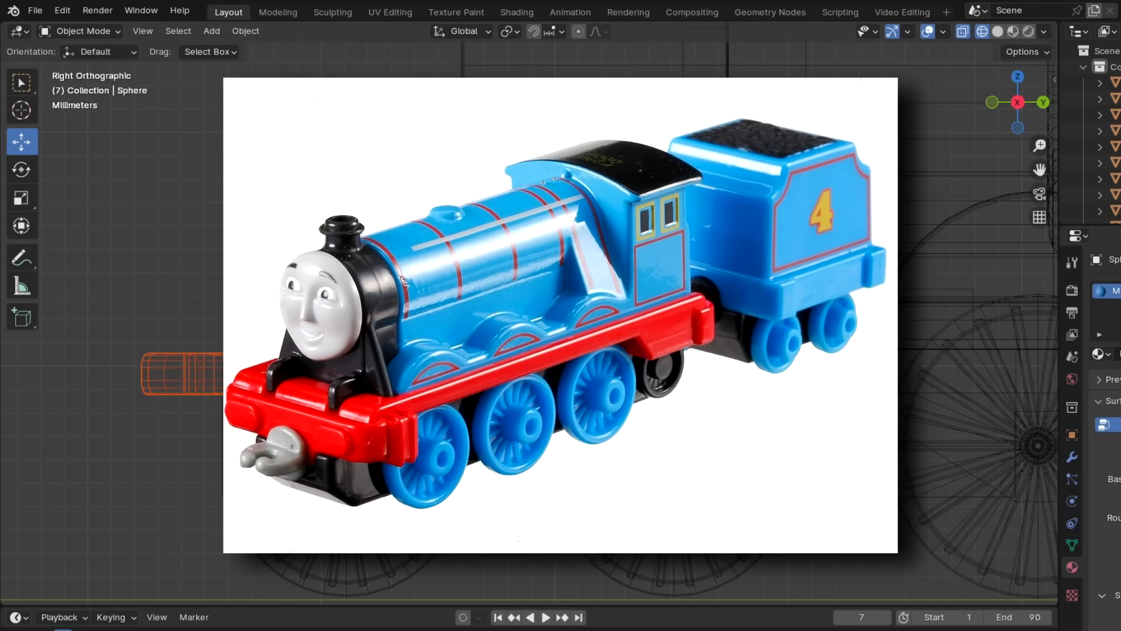
pyautogui.scroll(-3, 210, 351)
pyautogui.moveTo(403, 348); pyautogui.dragTo(256, 348)
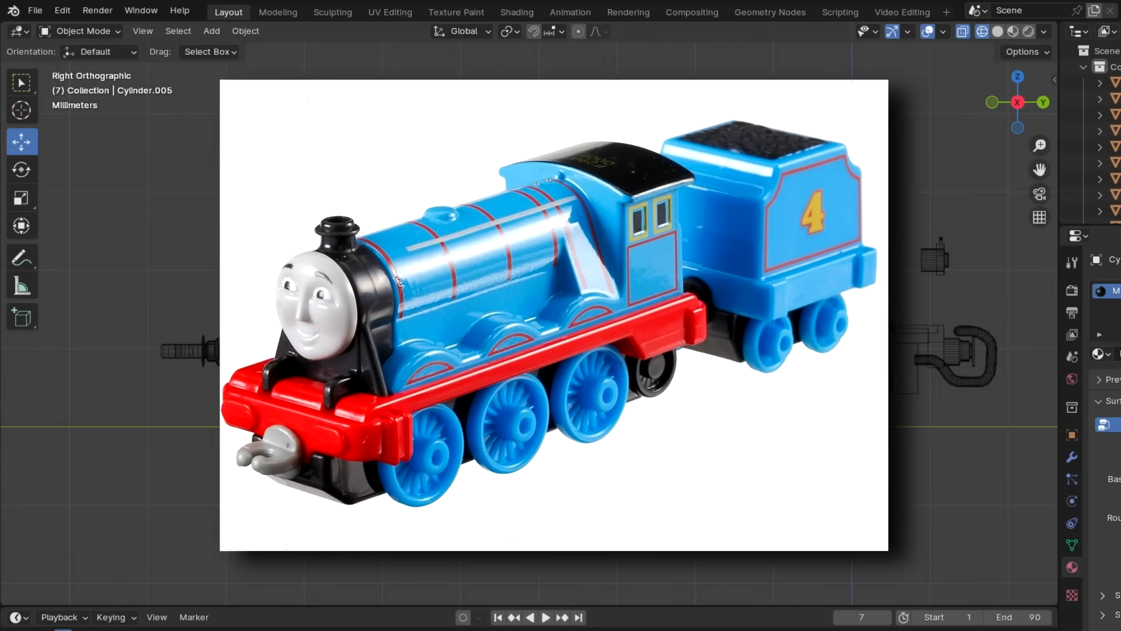
# - Scale up the boiler cylinder uniformly and move the dome along Z to fit it
pyautogui.press('s')
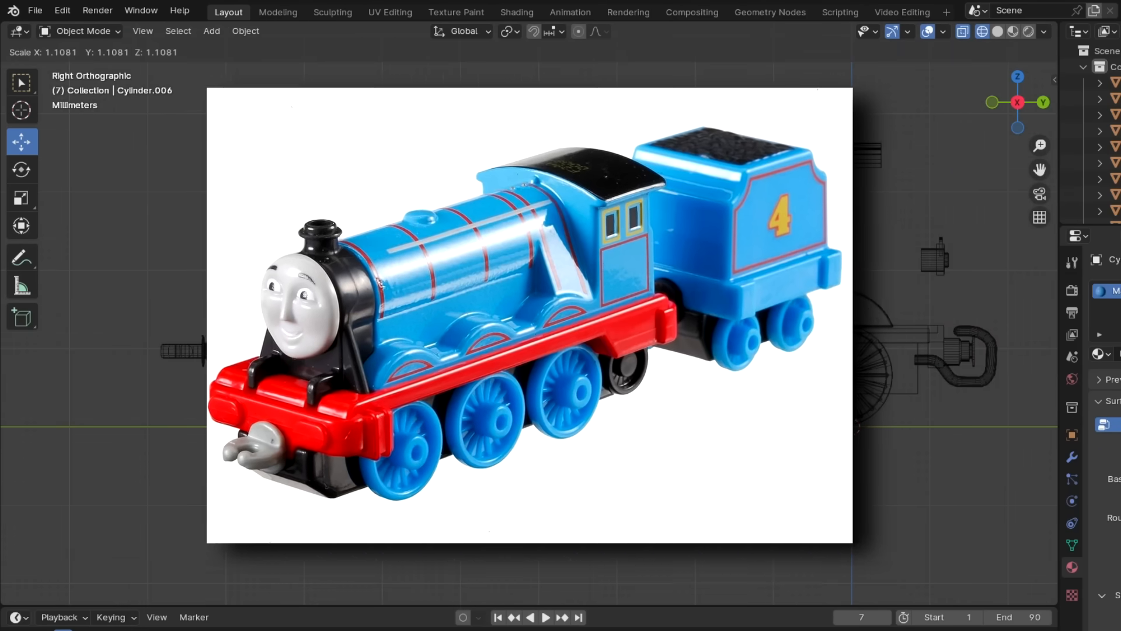
pyautogui.press('Return')
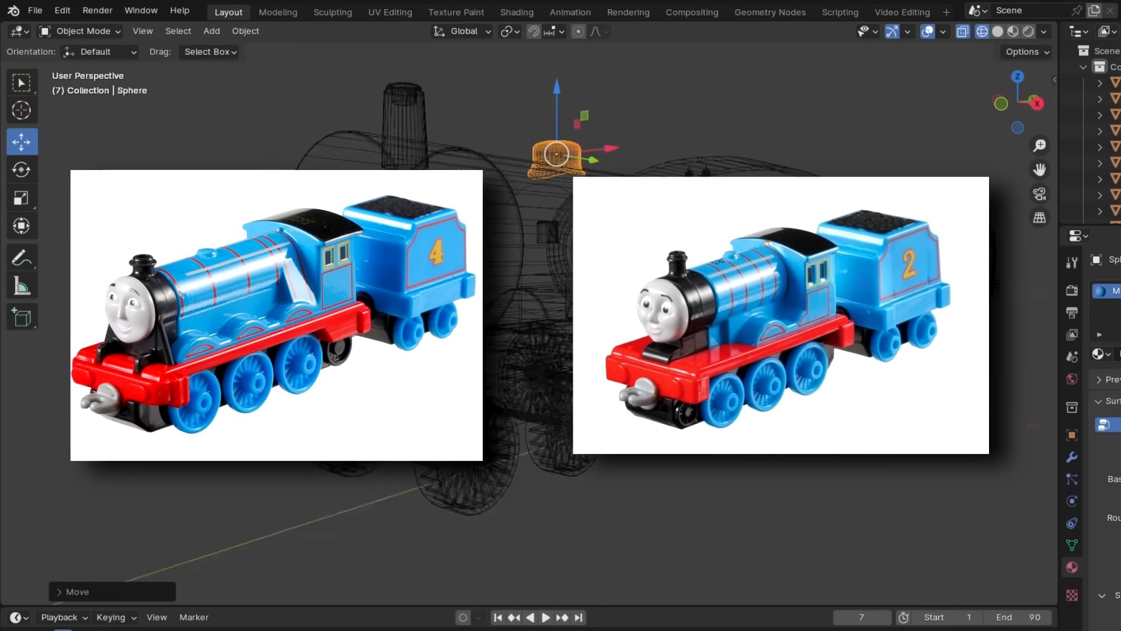
pyautogui.press('g')
pyautogui.press('z')
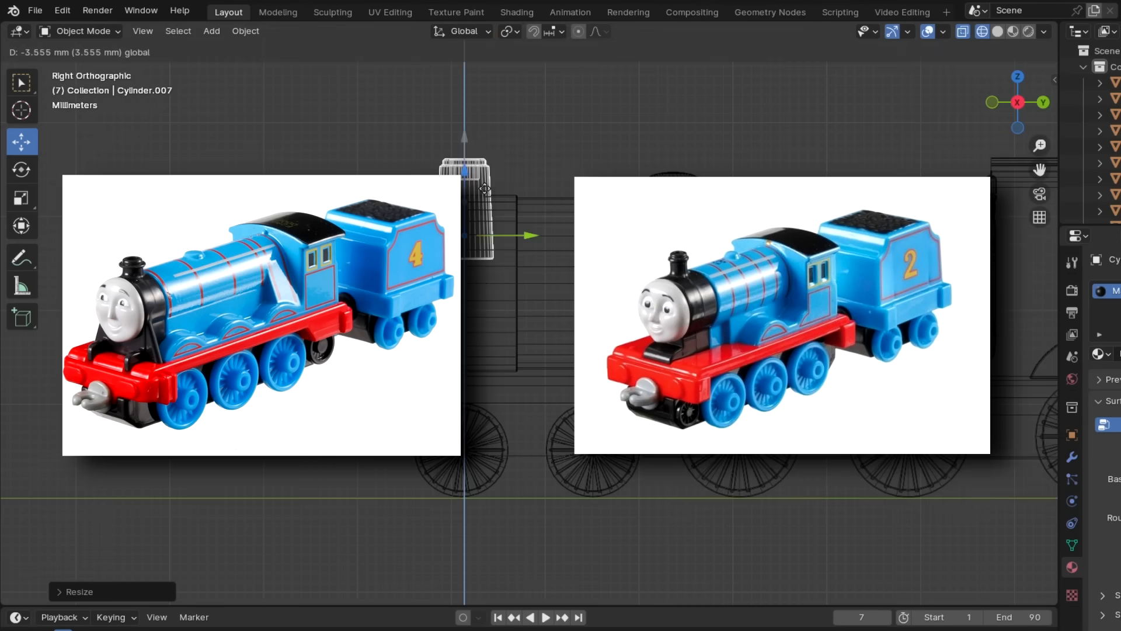
# - Duplicate the funnel, move the copy forward along Y, and make another duplicate of the funnel in place
pyautogui.hotkey('shift', 'd')
pyautogui.rightClick(526, 156)
pyautogui.moveTo(529, 202); pyautogui.dragTo(410, 202)
pyautogui.click(486, 159)
pyautogui.hotkey('shift', 'd')
pyautogui.rightClick(486, 159)
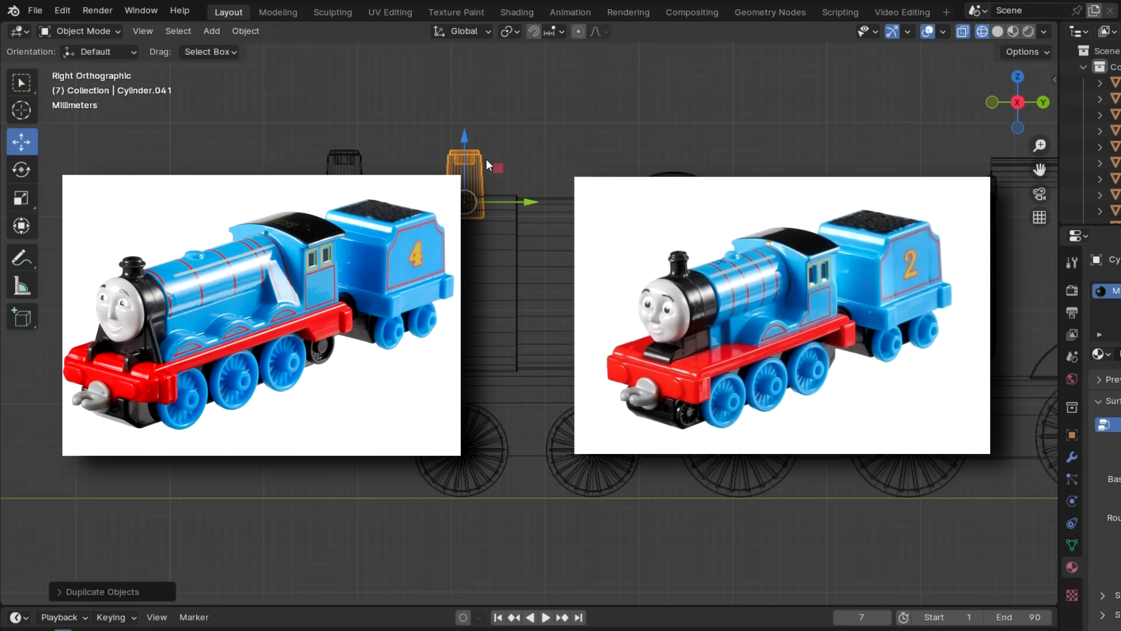
pyautogui.click(474, 177)
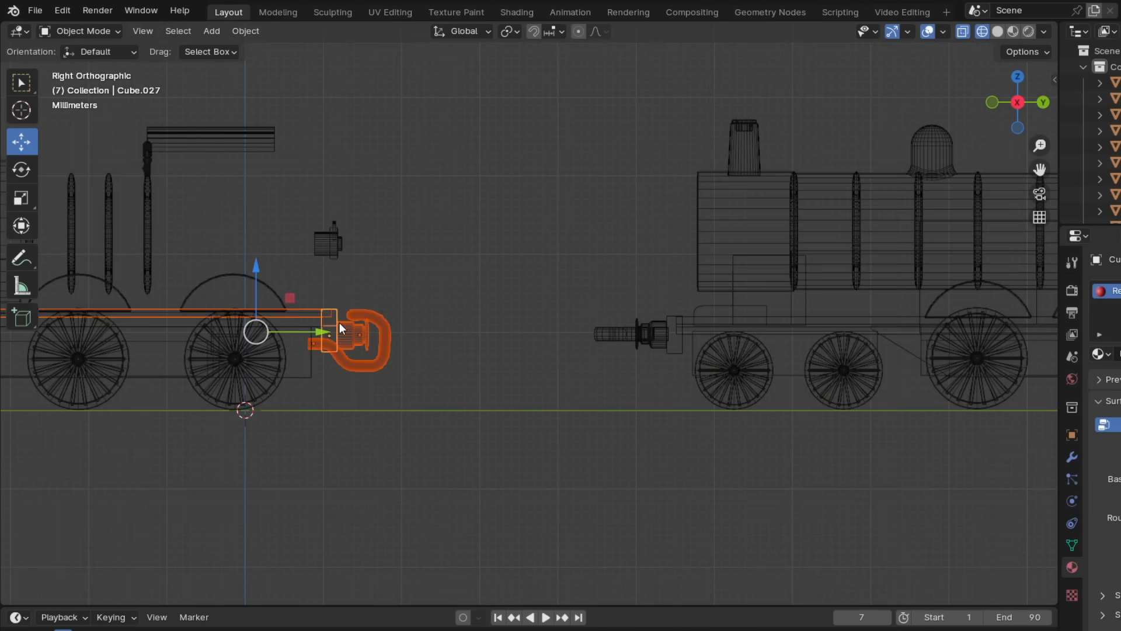
# - Duplicate the number 2 engine's tender with its couplings and place the copy behind the new engine's chassis
pyautogui.scroll(-2, 362, 313)
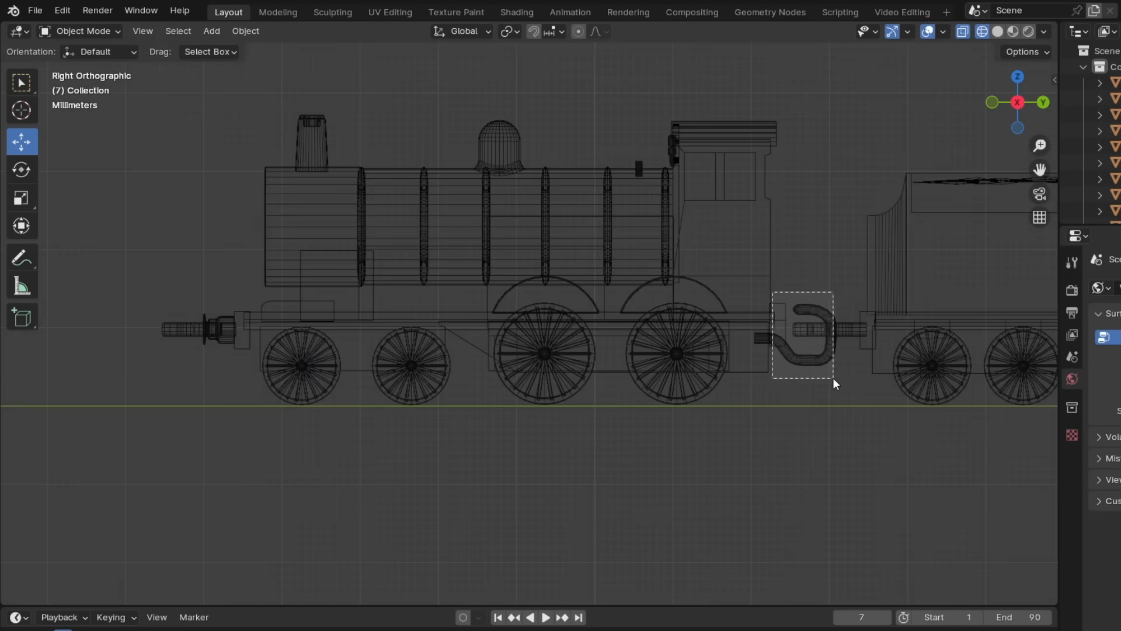
pyautogui.keyDown('shift'); pyautogui.moveTo(798, 400); pyautogui.dragTo(697, 407, button='middle'); pyautogui.keyUp('shift')
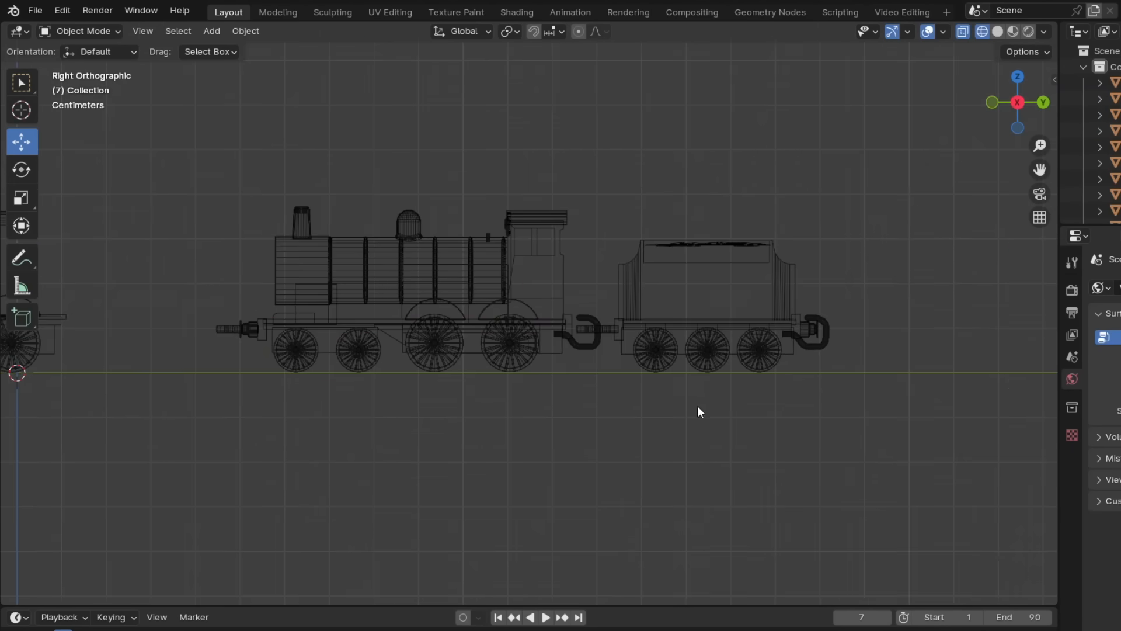
pyautogui.moveTo(891, 421); pyautogui.dragTo(572, 181)
pyautogui.scroll(-2, 678, 334)
pyautogui.hotkey('shift', 'd')
pyautogui.rightClick(688, 324)
pyautogui.moveTo(688, 325); pyautogui.dragTo(350, 297)
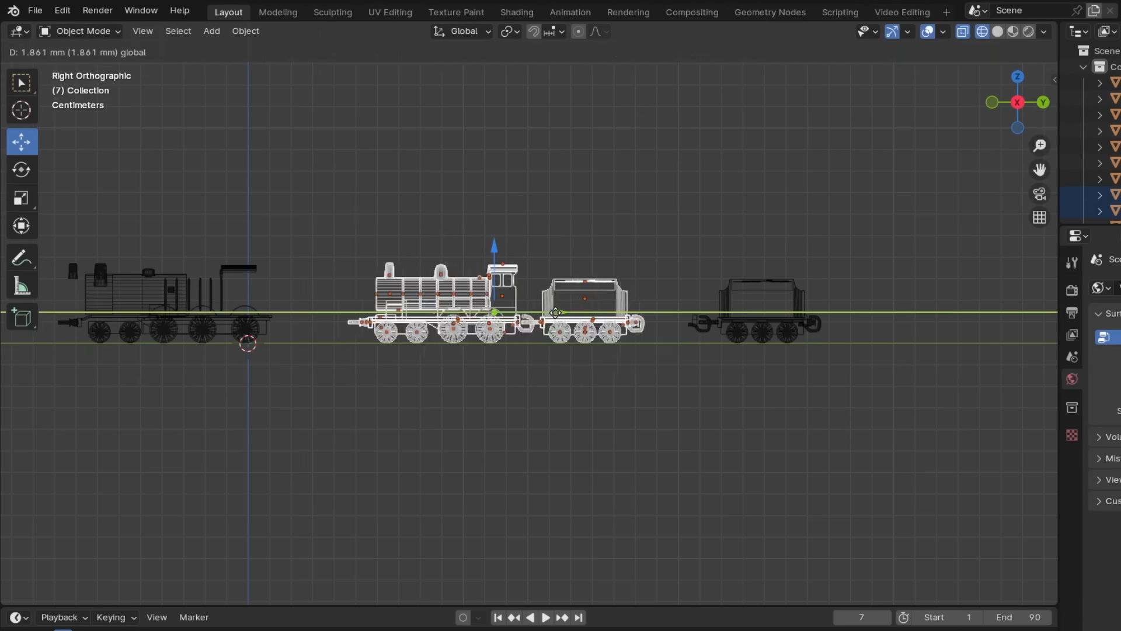
pyautogui.moveTo(850, 368); pyautogui.dragTo(727, 261)
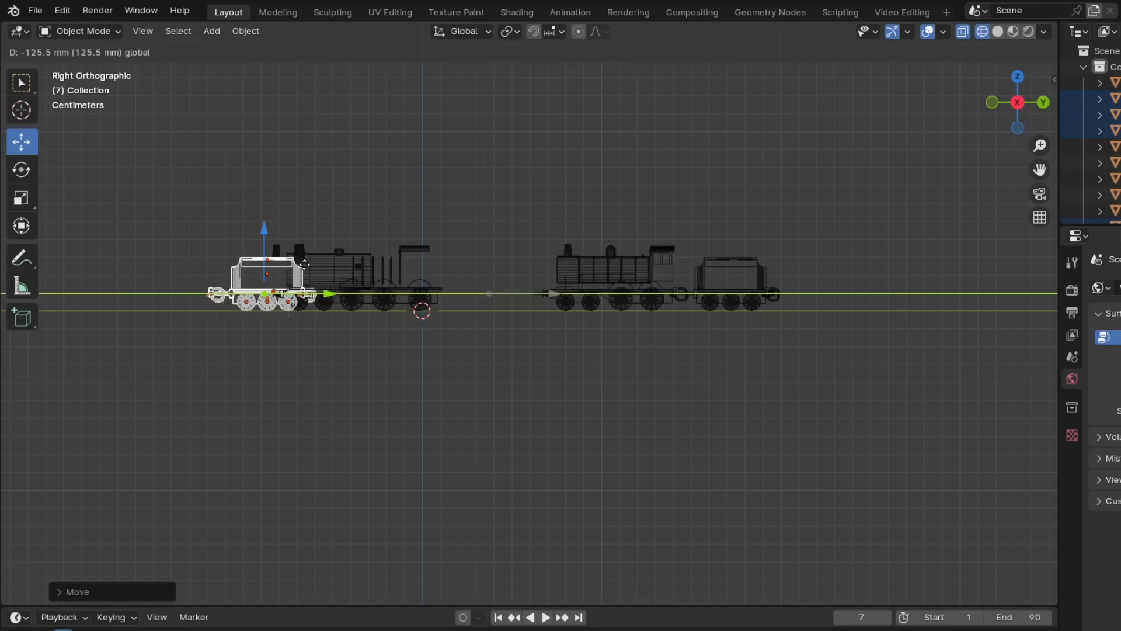
pyautogui.moveTo(500, 220); pyautogui.dragTo(854, 362)
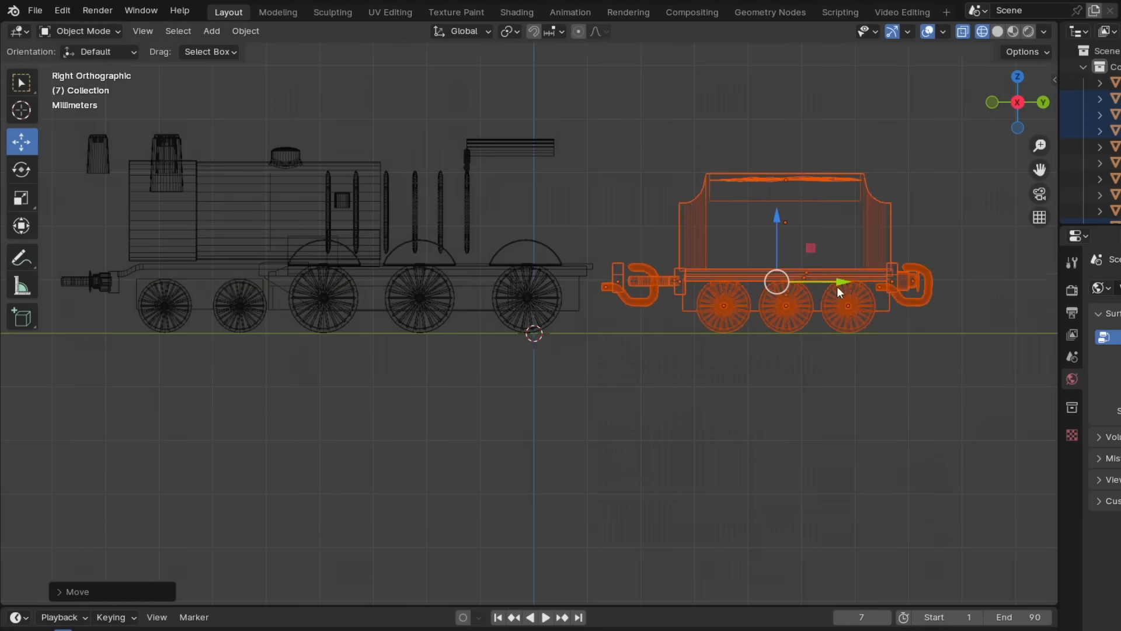
# - Duplicate the small front wheel and move the copy about 84 mm back along Y, behind the last driving wheel
pyautogui.click(177, 318)
pyautogui.hotkey('shift', 'd')
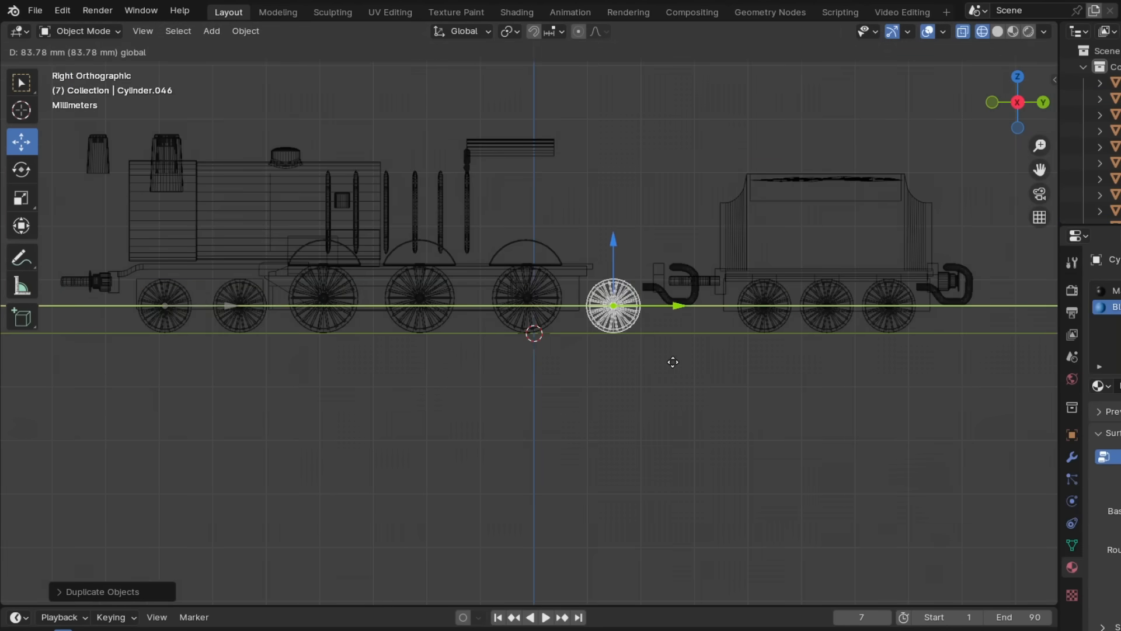
pyautogui.click(671, 365)
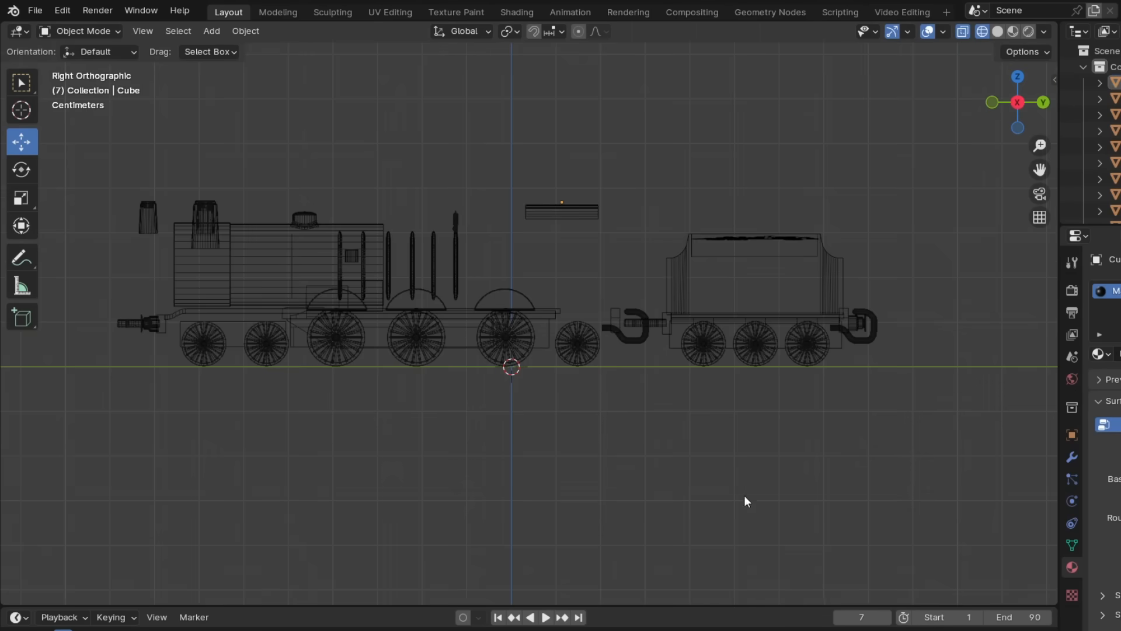
# - Move the cab roof and the whistle beneath it back along Y, away from the boiler
pyautogui.click(456, 257)
pyautogui.scroll(3, 473, 259)
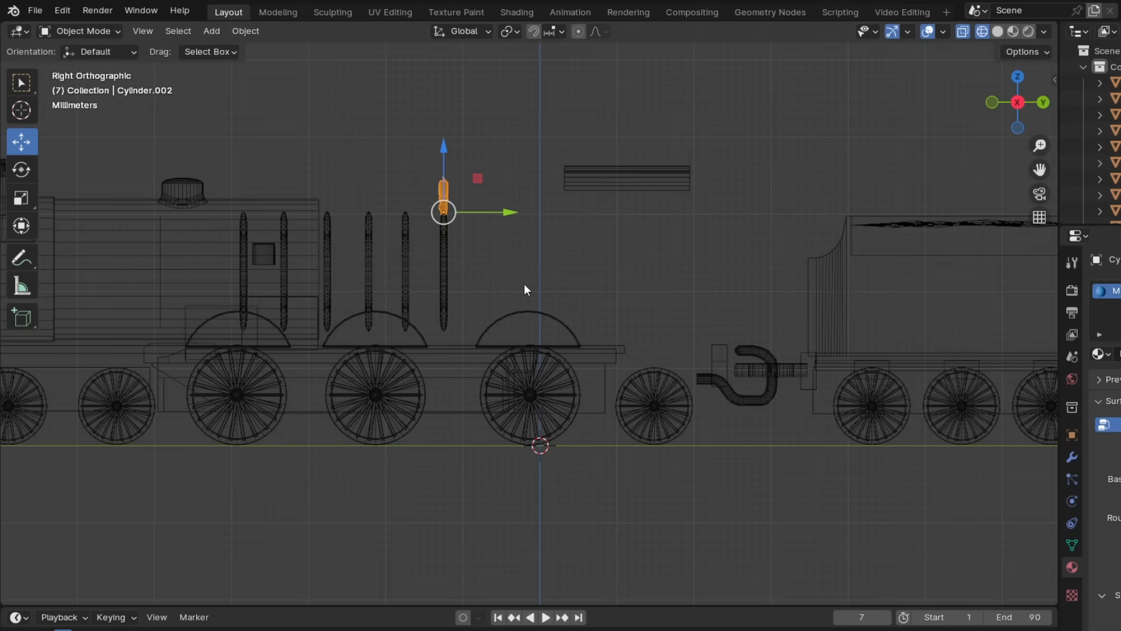
pyautogui.click(609, 223)
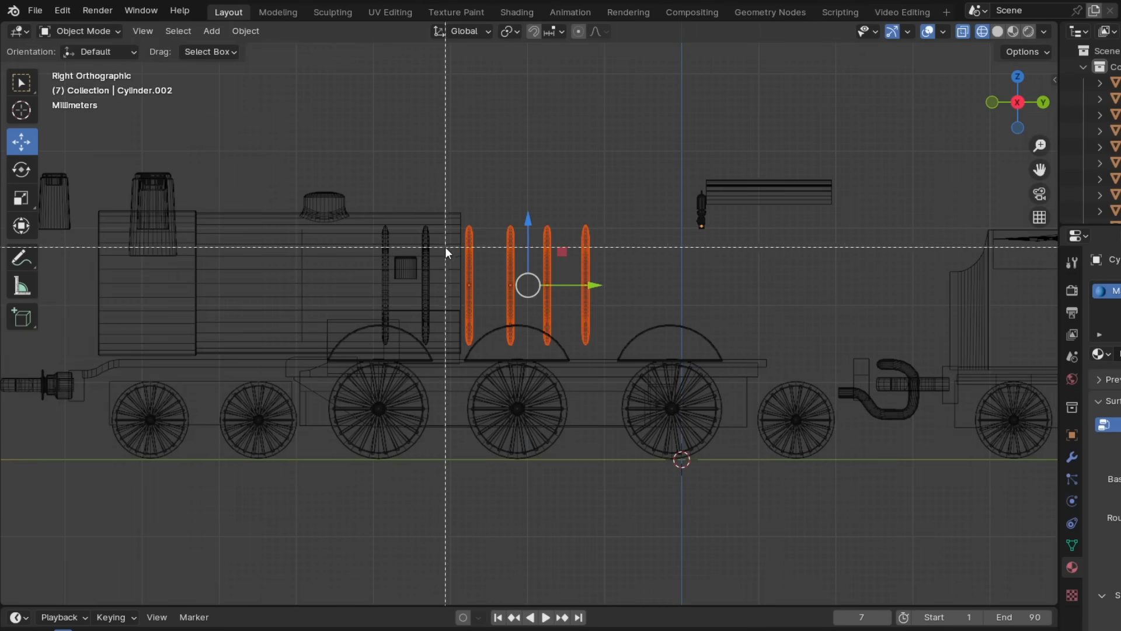
# - Delete the surplus boiler bands, keeping only the frontmost one
pyautogui.press('Delete')
pyautogui.click(427, 243)
pyautogui.hotkey('ctrl', 'z')
pyautogui.click(426, 244)
pyautogui.press('Delete')
# - Scale the remaining boiler band up uniformly by about 1.27 and move it forward along Y
pyautogui.click(386, 253)
pyautogui.press('s')
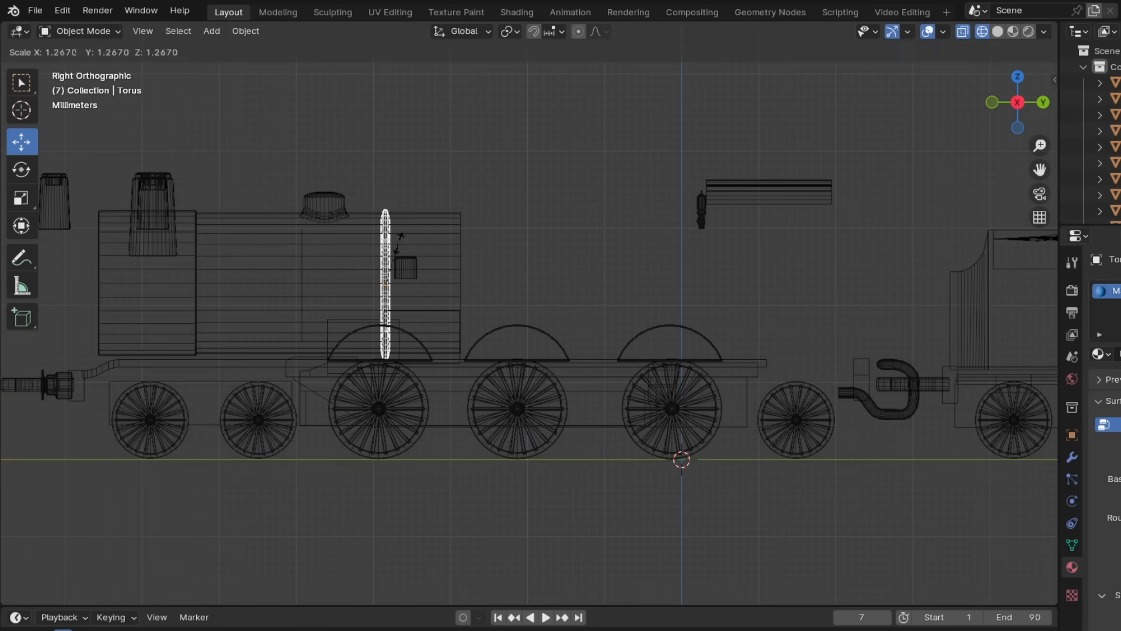
pyautogui.click(390, 247)
pyautogui.scroll(-5, 490, 326)
pyautogui.scroll(2, 500, 295)
pyautogui.scroll(-1, 423, 292)
pyautogui.click(423, 287)
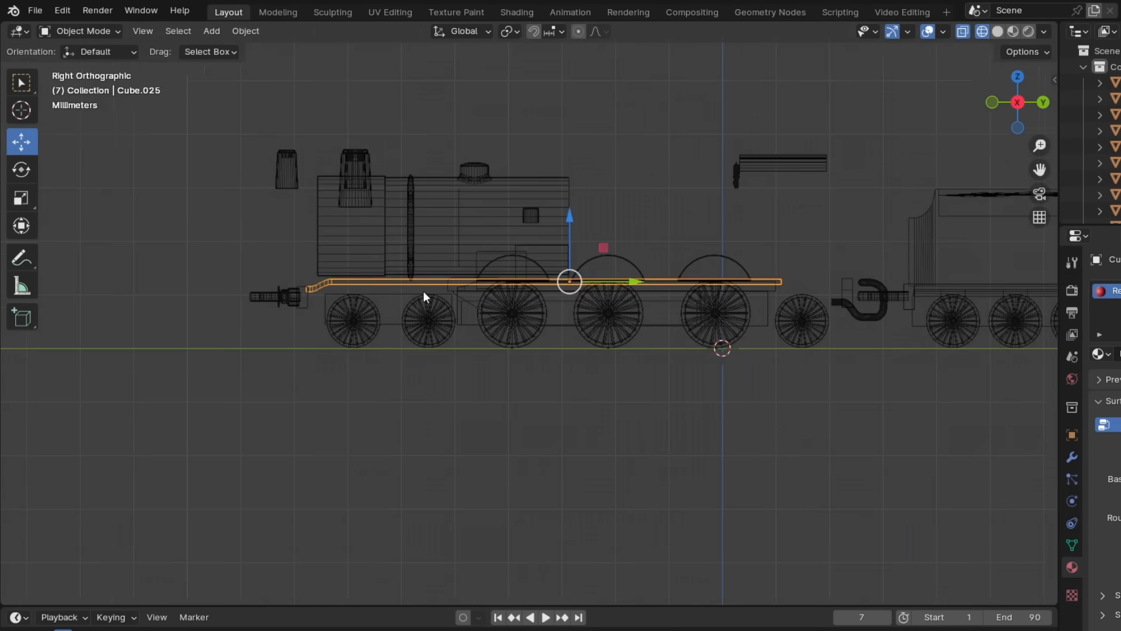
pyautogui.scroll(3, 485, 345)
pyautogui.scroll(-3, 571, 393)
pyautogui.scroll(3, 560, 371)
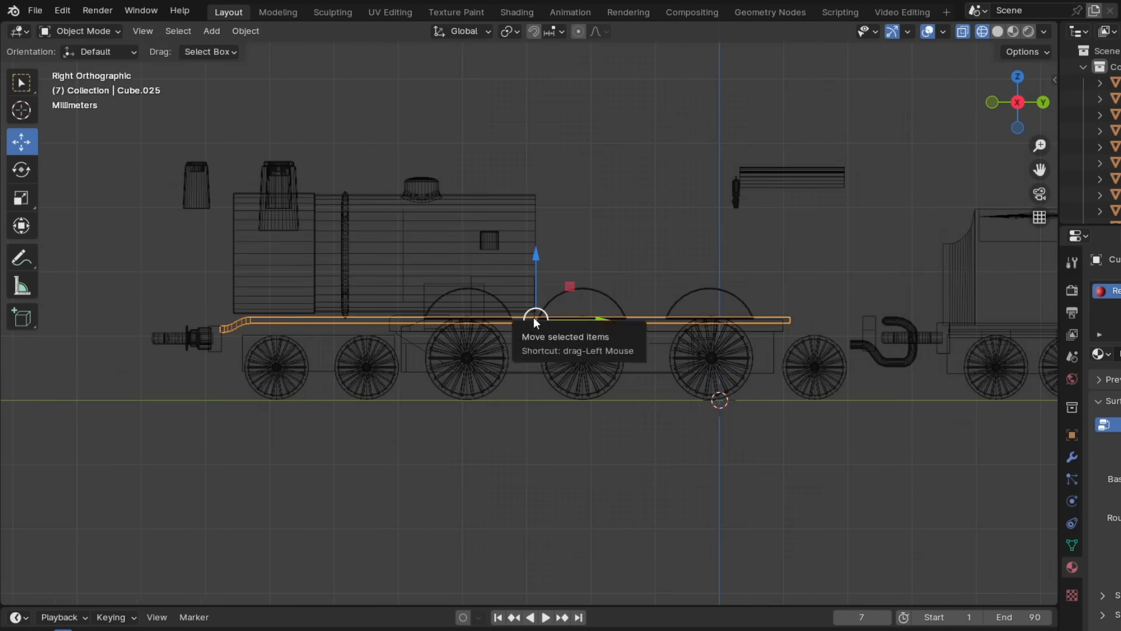
pyautogui.moveTo(420, 316); pyautogui.dragTo(403, 397, button='middle')
pyautogui.press('KP_3')
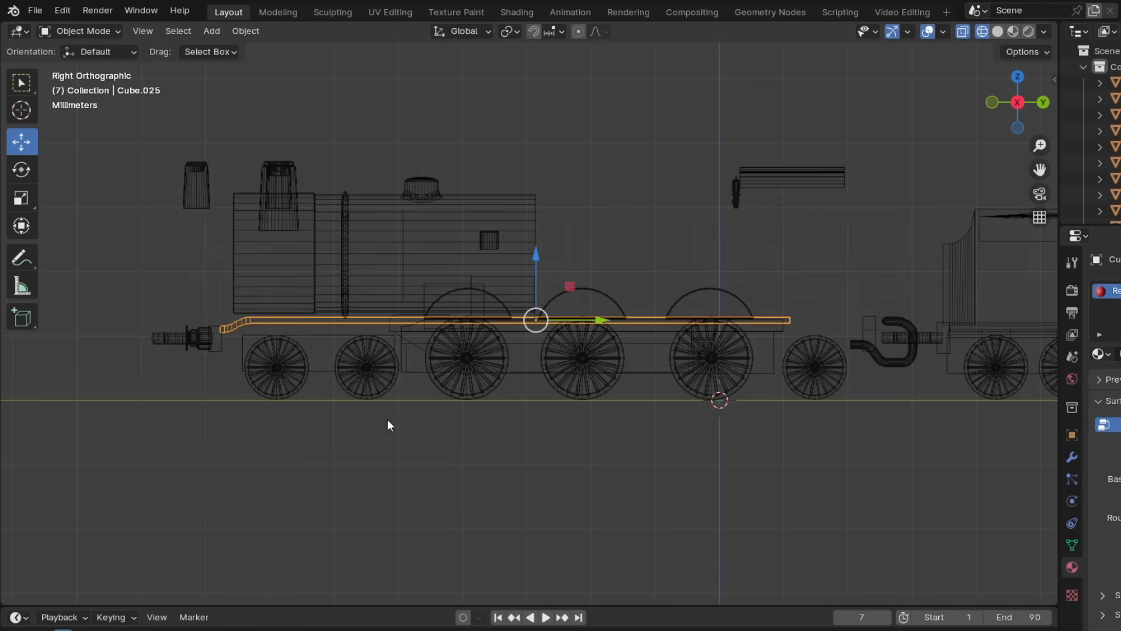
pyautogui.click(387, 453)
# - Adjust the height of the boiler band and refit the dome on top of the enlarged boiler
pyautogui.scroll(-2, 671, 357)
pyautogui.scroll(2, 625, 321)
pyautogui.keyDown('shift'); pyautogui.click(307, 268); pyautogui.keyUp('shift')
pyautogui.keyDown('shift'); pyautogui.click(369, 245); pyautogui.keyUp('shift')
pyautogui.moveTo(374, 215); pyautogui.dragTo(374, 206)
pyautogui.click(446, 199)
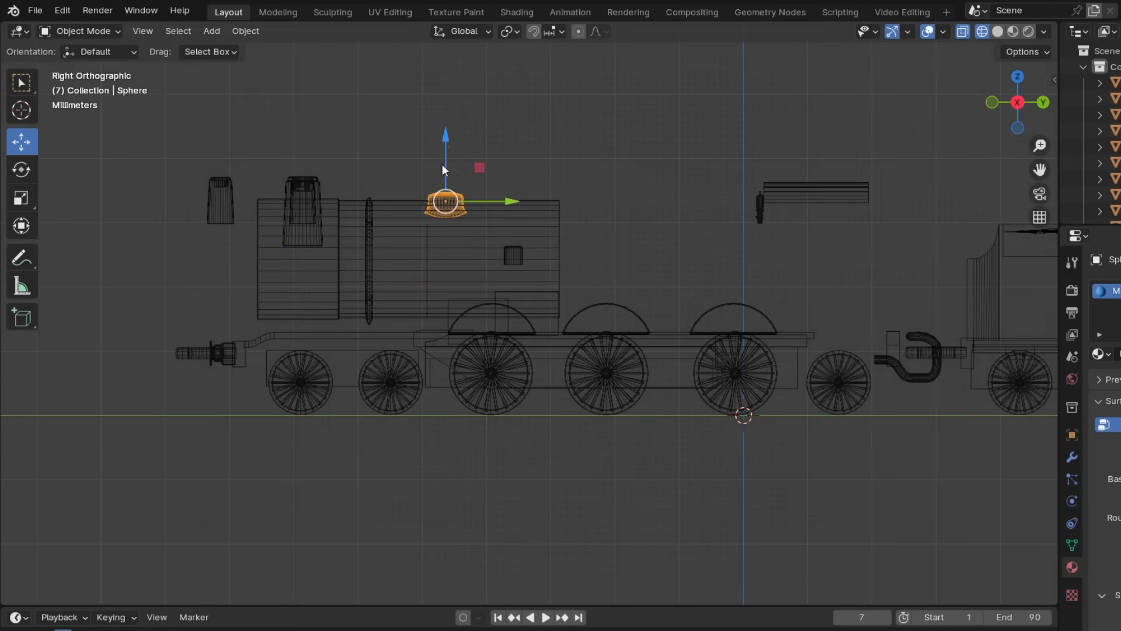
pyautogui.moveTo(376, 240); pyautogui.dragTo(293, 271, button='middle')
pyautogui.moveTo(450, 291)
pyautogui.mouseDown(button='middle')
pyautogui.moveTo(441, 174)
pyautogui.moveTo(526, 245)
pyautogui.mouseUp(button='middle')
pyautogui.press('z')
pyautogui.click(537, 343)
pyautogui.moveTo(537, 343)
pyautogui.mouseDown(button='middle')
pyautogui.moveTo(430, 385)
pyautogui.moveTo(351, 348)
pyautogui.mouseUp(button='middle')
# - Stretch the running plate's curved front section along Y by about 1.55 and shape its rear end into a downward bend
pyautogui.press('z')
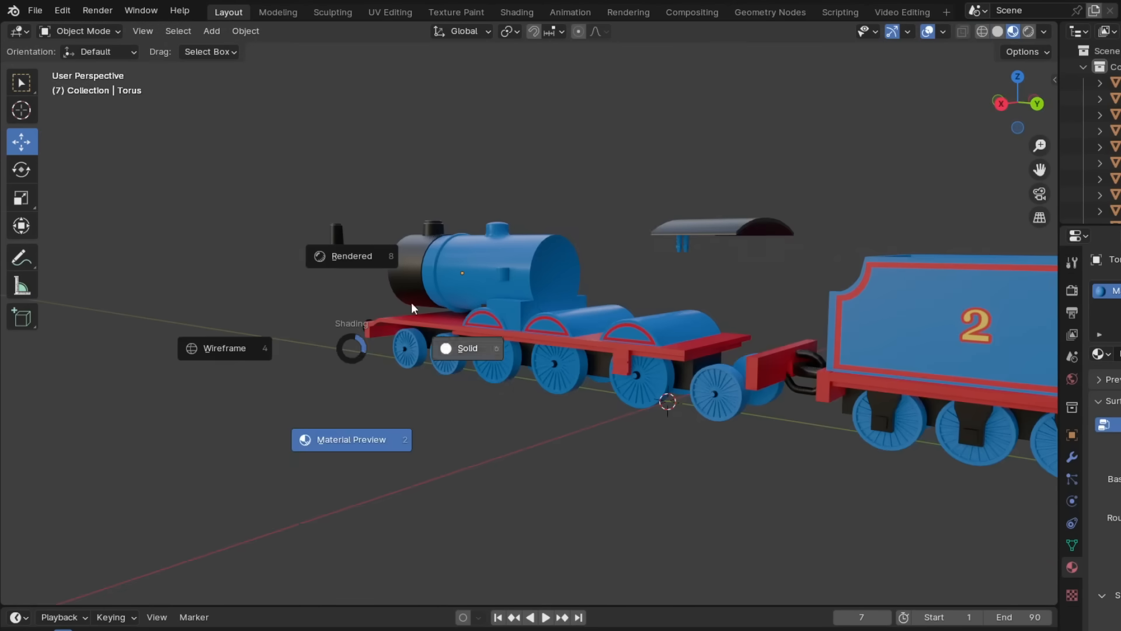
pyautogui.press('4')
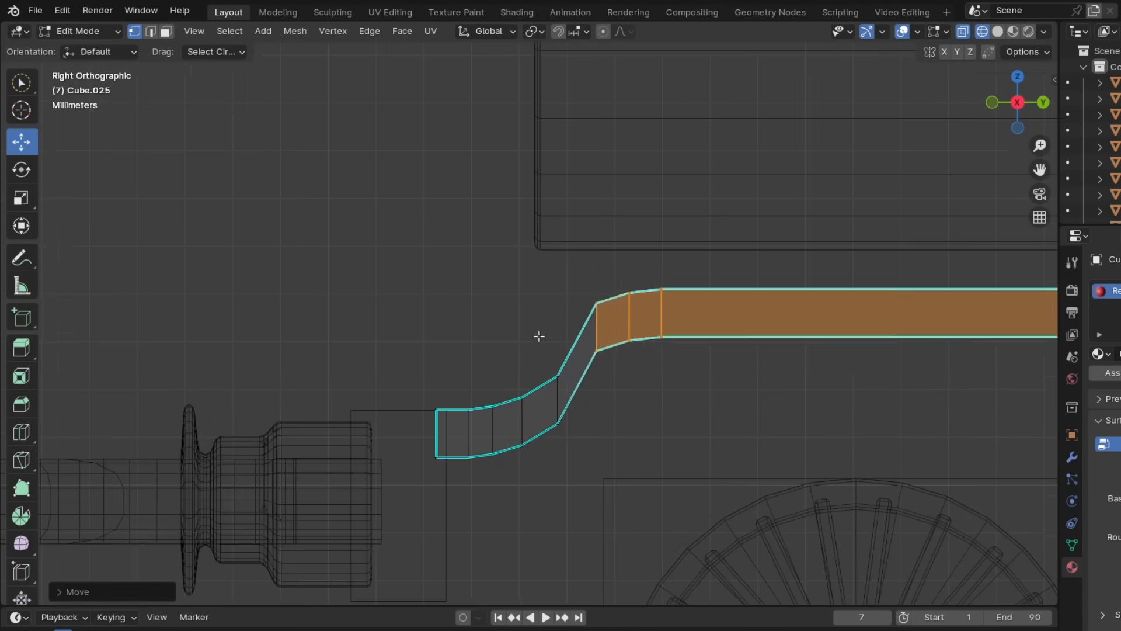
pyautogui.press('s')
pyautogui.press('y')
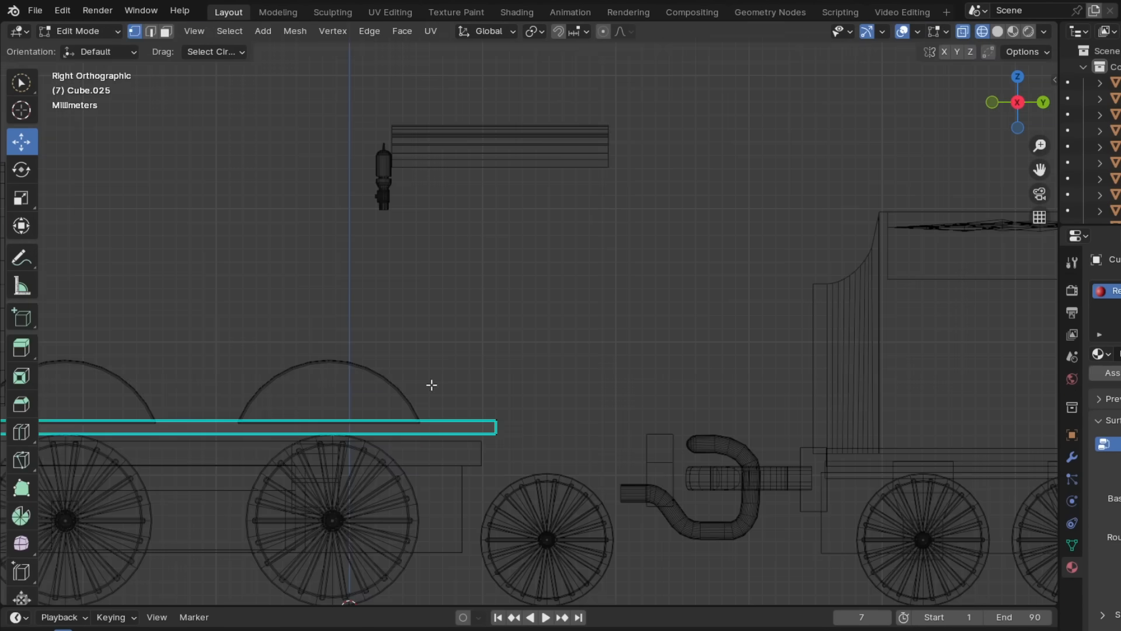
pyautogui.moveTo(494, 309); pyautogui.dragTo(494, 305)
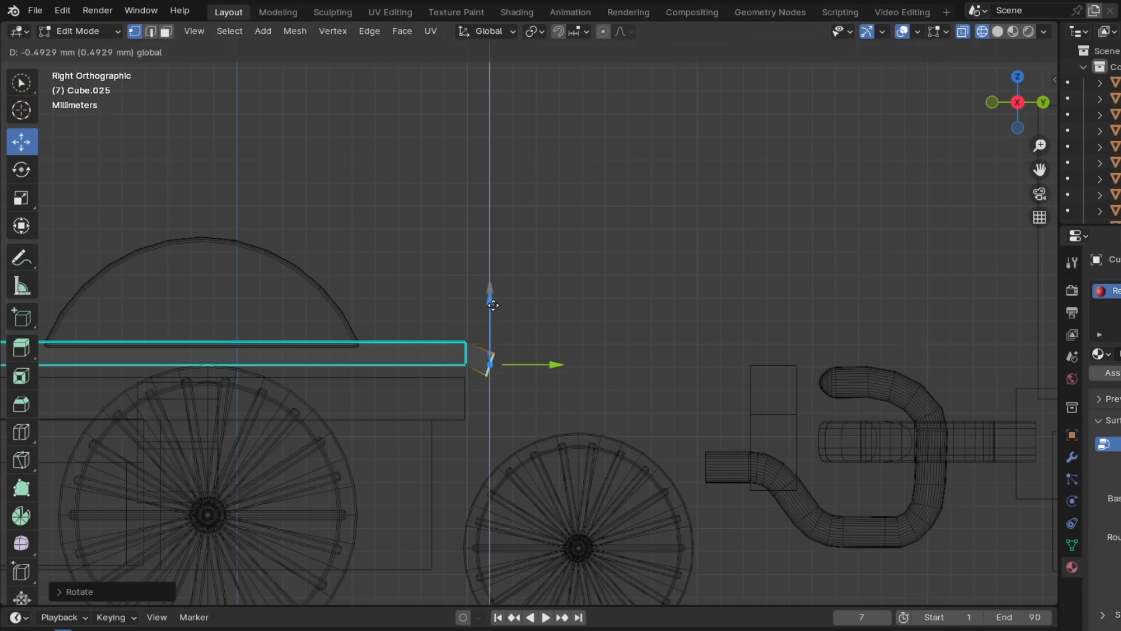
pyautogui.scroll(2, 610, 399)
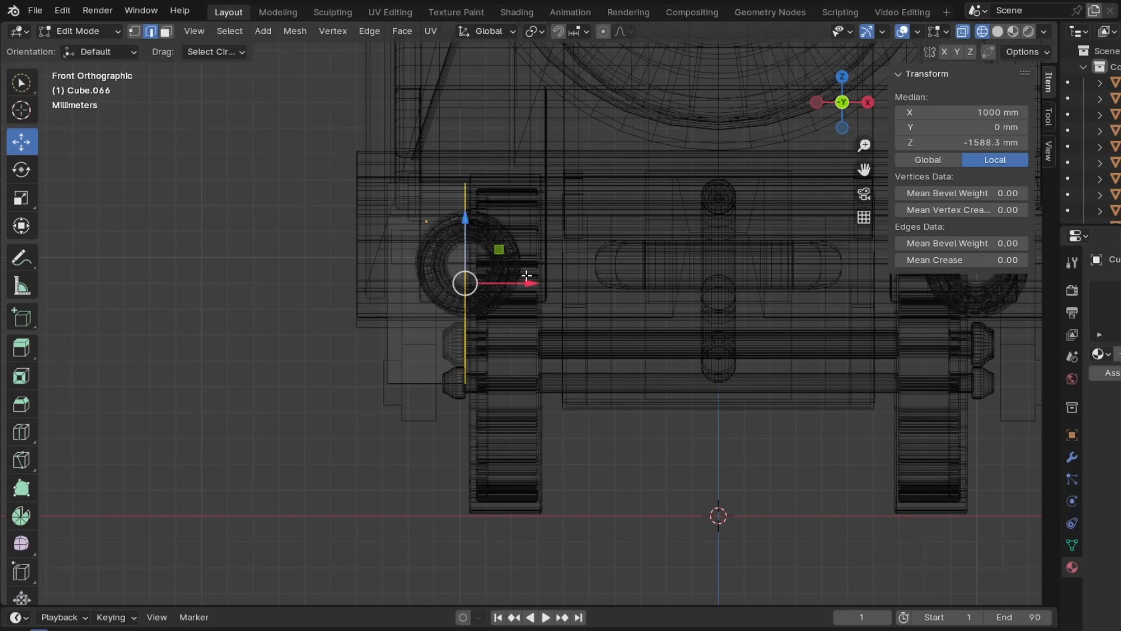
# - Bevel the lower outer edge of the cylinder block beside the front bogie and give the block the red material
pyautogui.press('2')
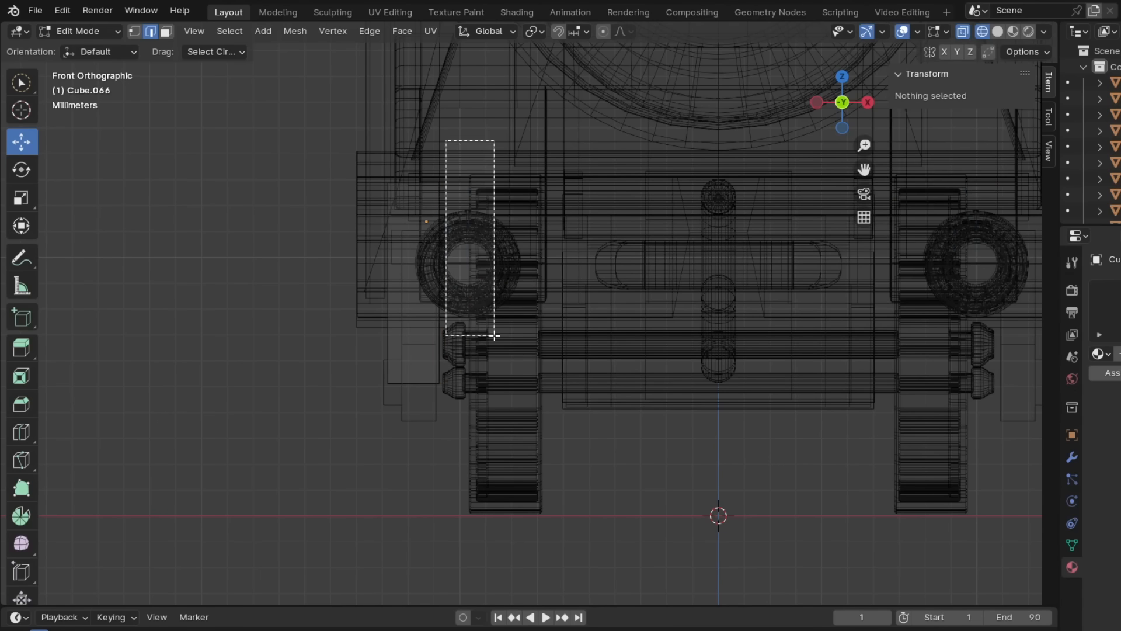
pyautogui.click(464, 316)
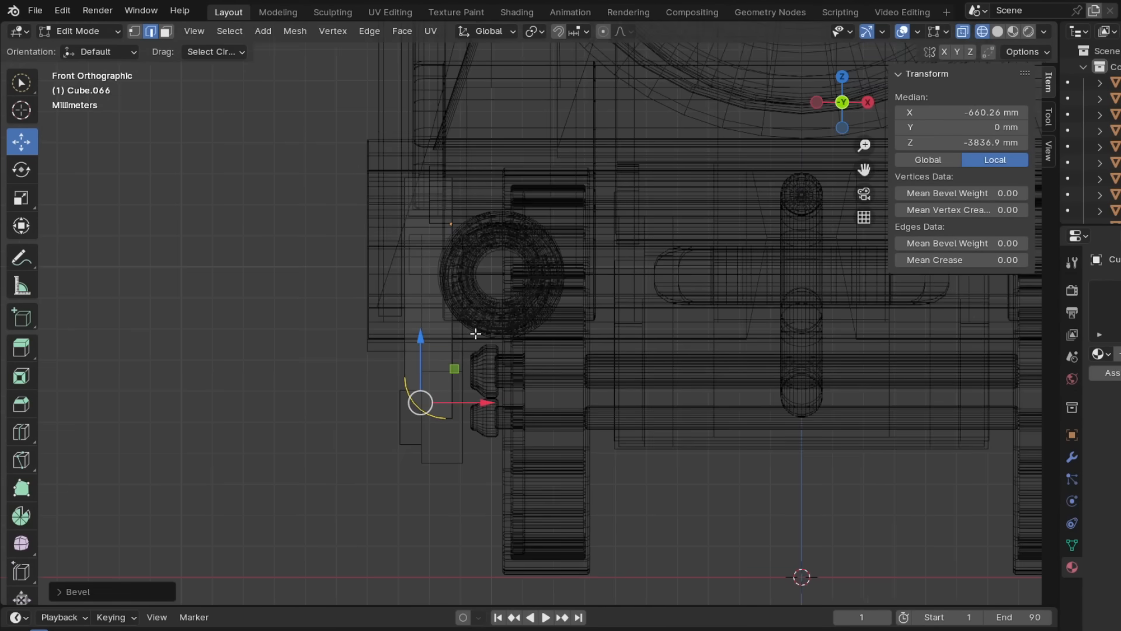
pyautogui.click(78, 51)
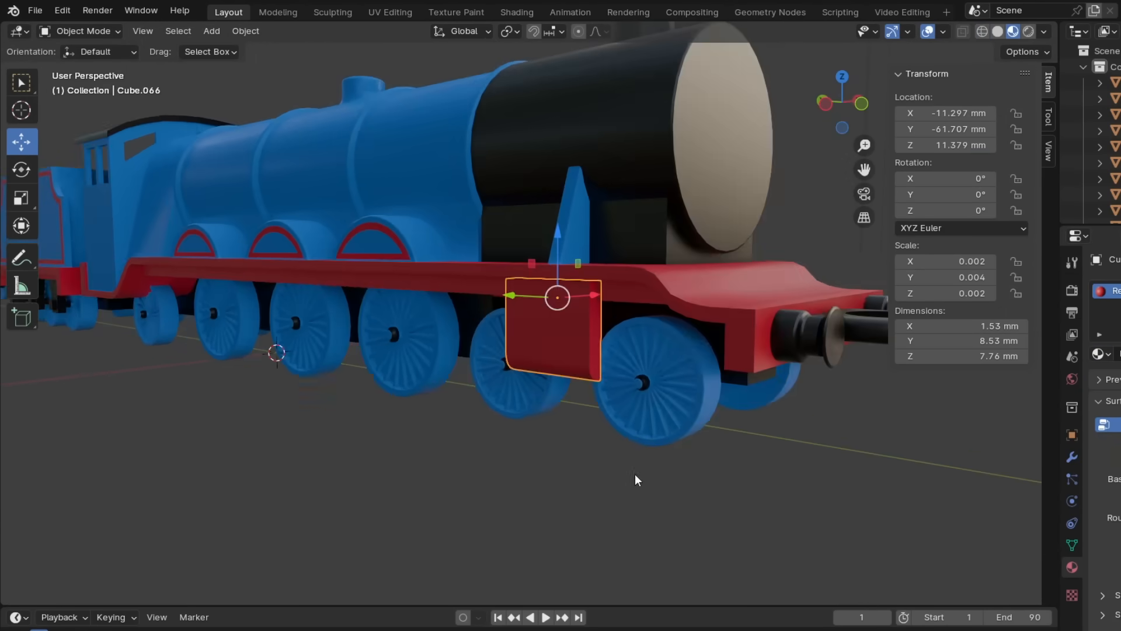
pyautogui.moveTo(635, 480); pyautogui.dragTo(609, 490, button='middle')
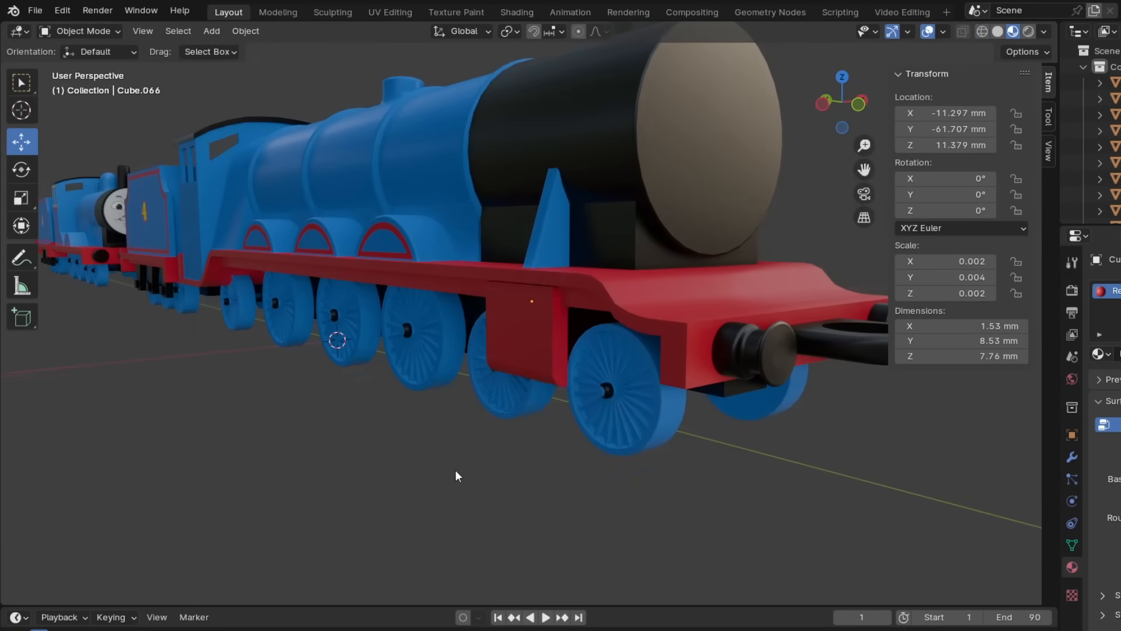
pyautogui.moveTo(455, 472); pyautogui.dragTo(449, 435, button='middle')
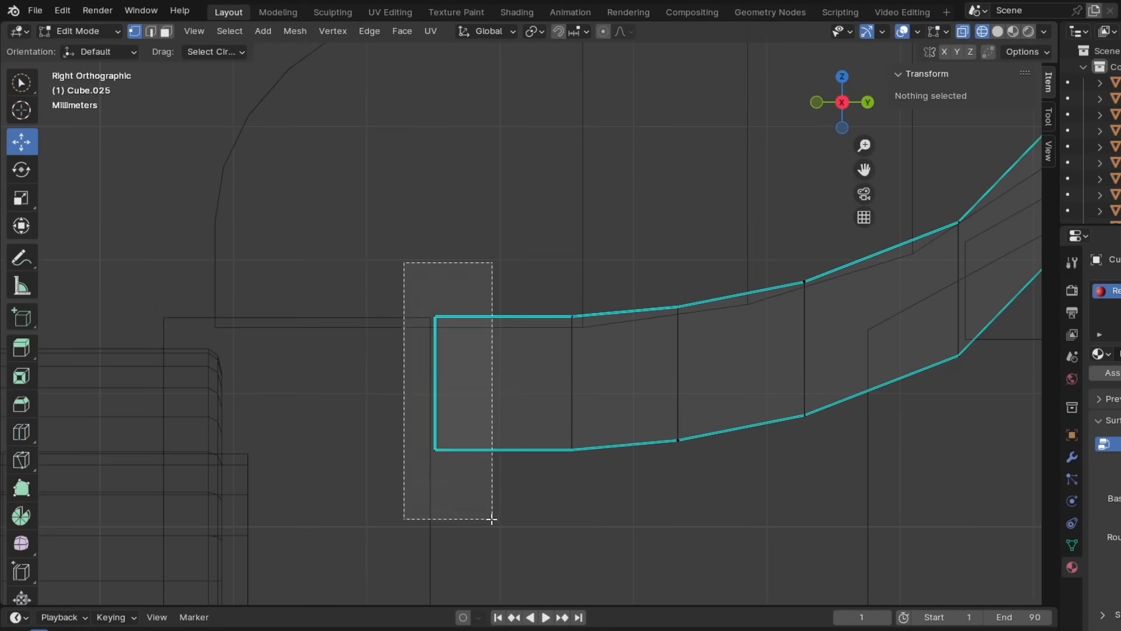
# - Move the running plate's front end vertices along Y until they are flush with the back of the buffer beam
pyautogui.moveTo(491, 518); pyautogui.dragTo(492, 519)
pyautogui.press('g')
pyautogui.press('y')
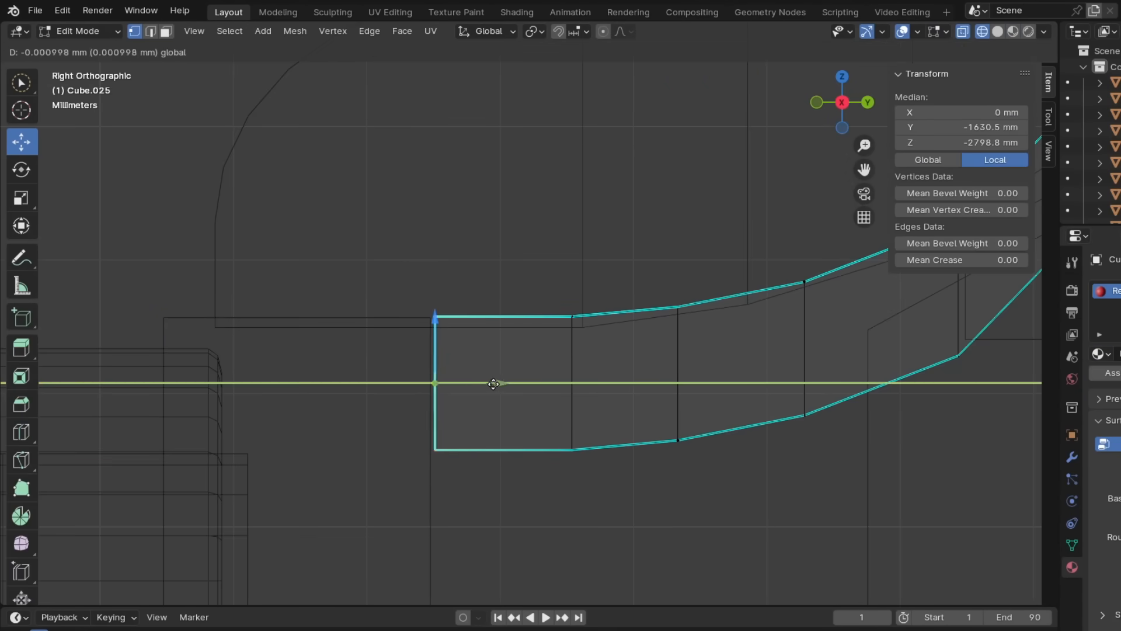
pyautogui.scroll(-7, 453, 383)
pyautogui.click(96, 33)
pyautogui.click(91, 50)
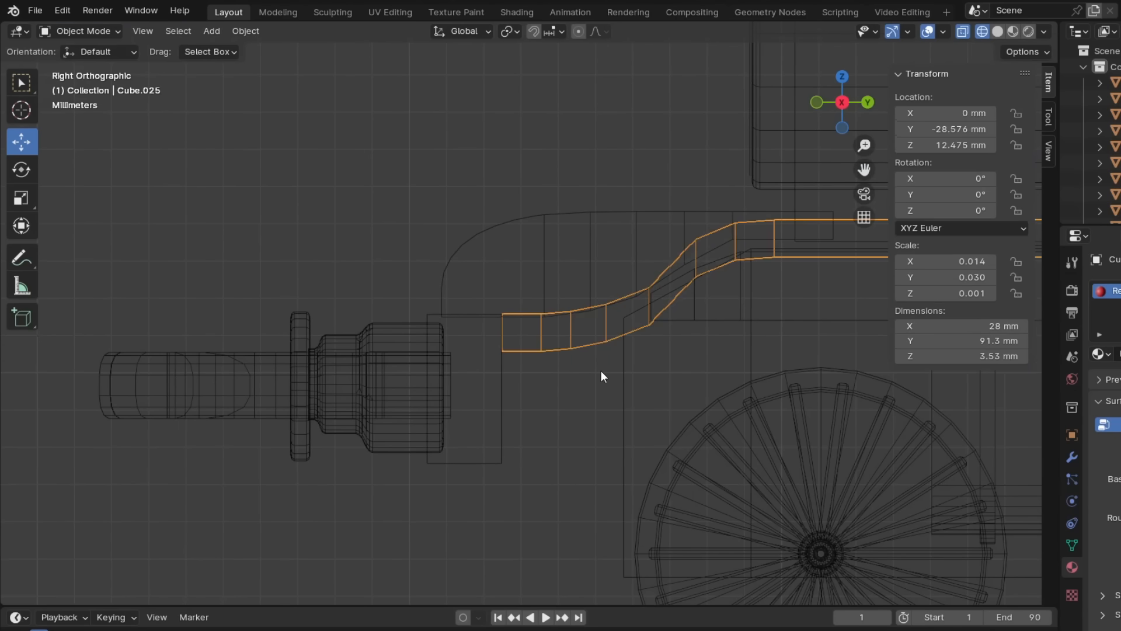
# - Duplicate the thin curved side plate above the buffer beam to the opposite side at X 7.4302 mm
pyautogui.moveTo(601, 370); pyautogui.dragTo(620, 393, button='middle')
pyautogui.press('z')
pyautogui.click(620, 483)
pyautogui.moveTo(468, 254); pyautogui.dragTo(569, 306, button='middle')
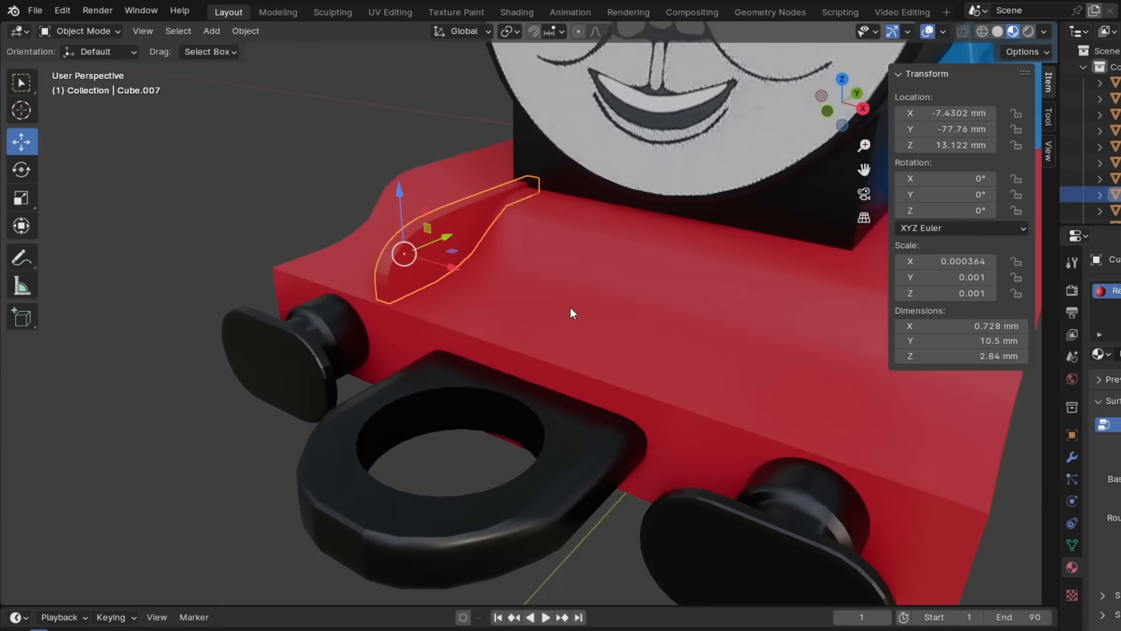
pyautogui.scroll(-1, 566, 304)
pyautogui.rightClick(478, 237)
pyautogui.click(450, 183)
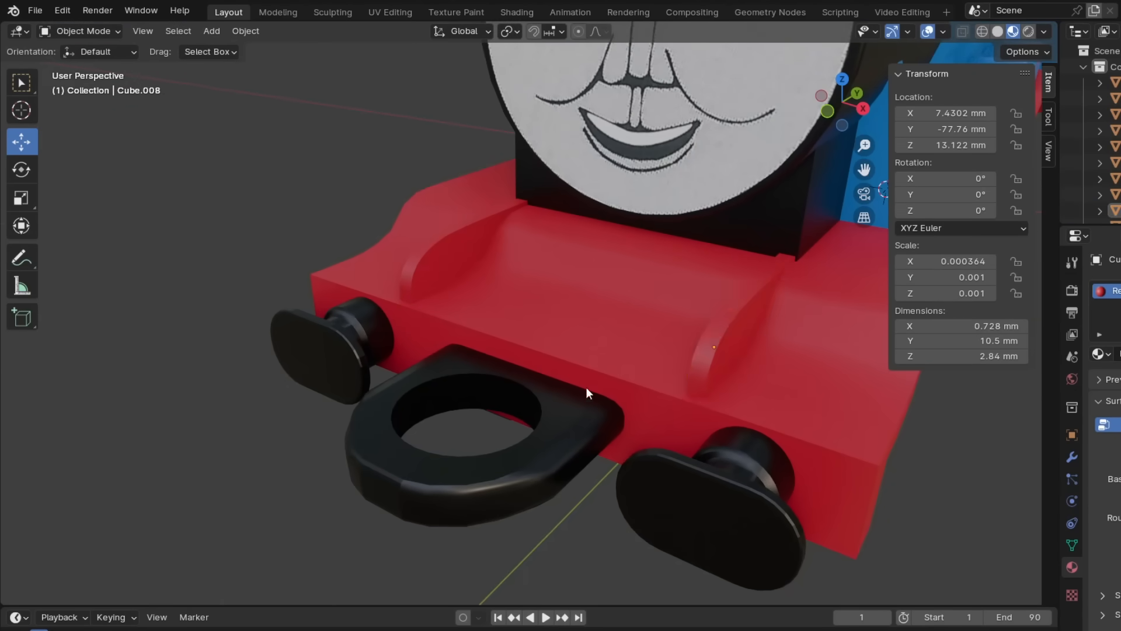
pyautogui.moveTo(555, 362); pyautogui.dragTo(467, 356, button='middle')
pyautogui.scroll(-8, 467, 355)
pyautogui.moveTo(546, 409); pyautogui.dragTo(622, 443, button='middle')
pyautogui.keyDown('shift'); pyautogui.moveTo(777, 435); pyautogui.dragTo(1042, 462, button='middle'); pyautogui.keyUp('shift')
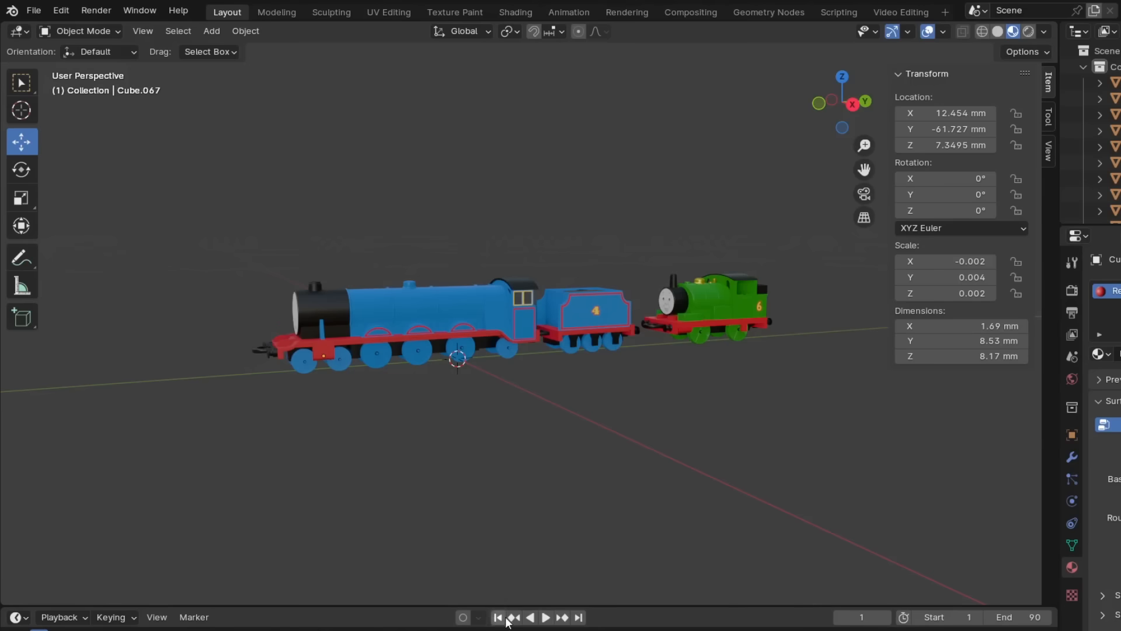
# - Assign the Green material to the number 4 engine's boiler and dome
pyautogui.moveTo(455, 505); pyautogui.dragTo(898, 514, button='middle')
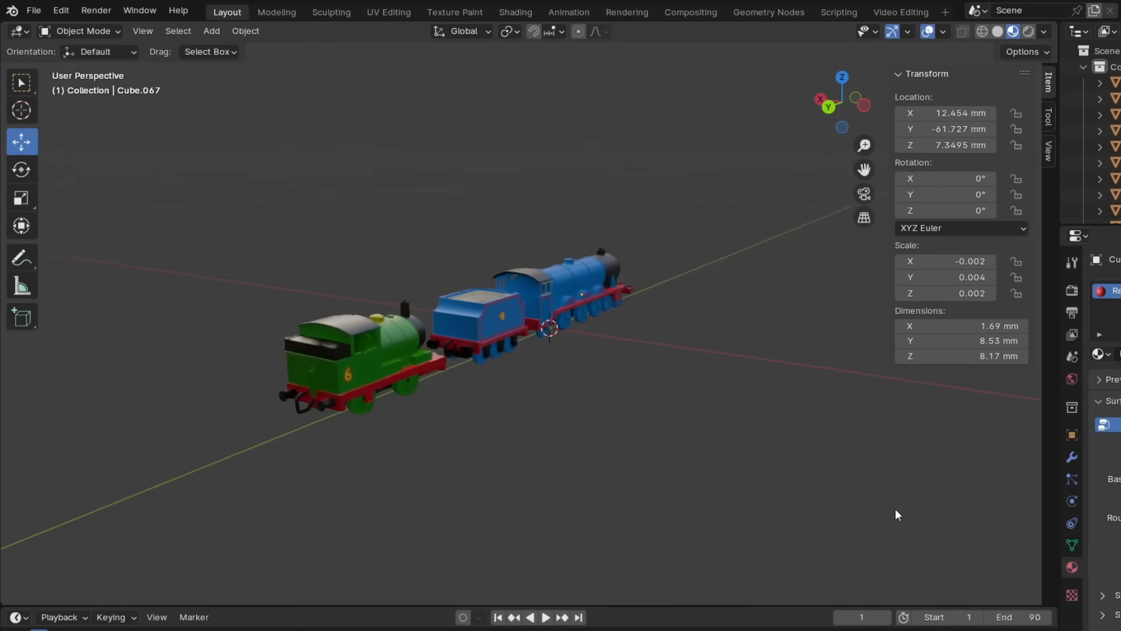
pyautogui.moveTo(251, 453); pyautogui.dragTo(521, 431, button='middle')
pyautogui.scroll(5, 521, 431)
pyautogui.click(465, 261)
pyautogui.click(1100, 354)
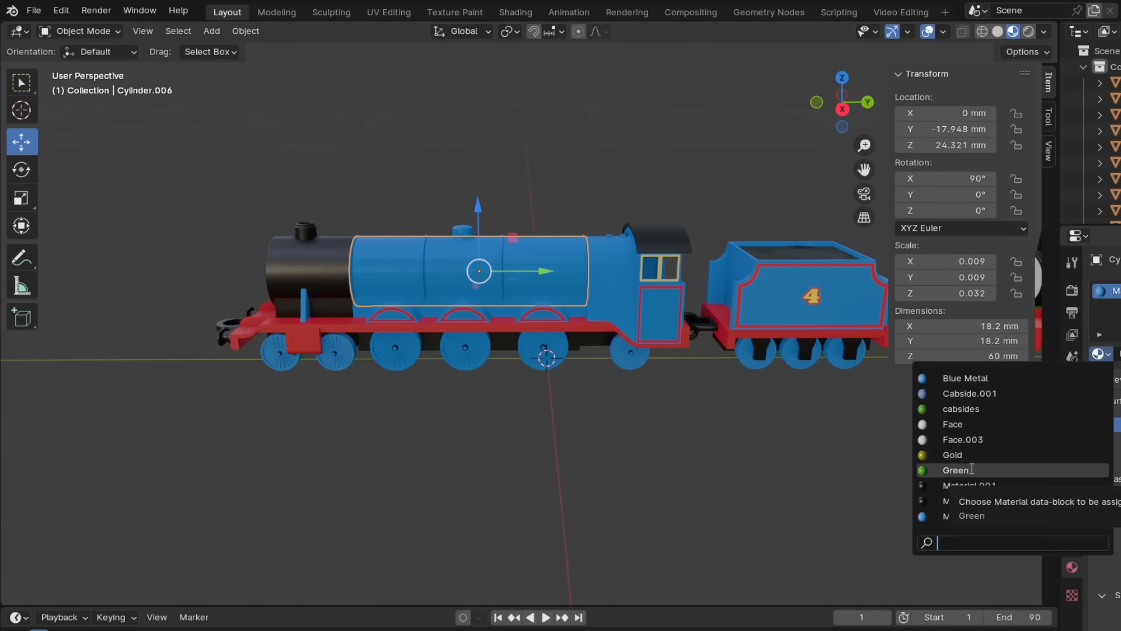
pyautogui.click(972, 469)
pyautogui.click(513, 313)
pyautogui.click(463, 232)
pyautogui.click(1101, 354)
pyautogui.click(963, 469)
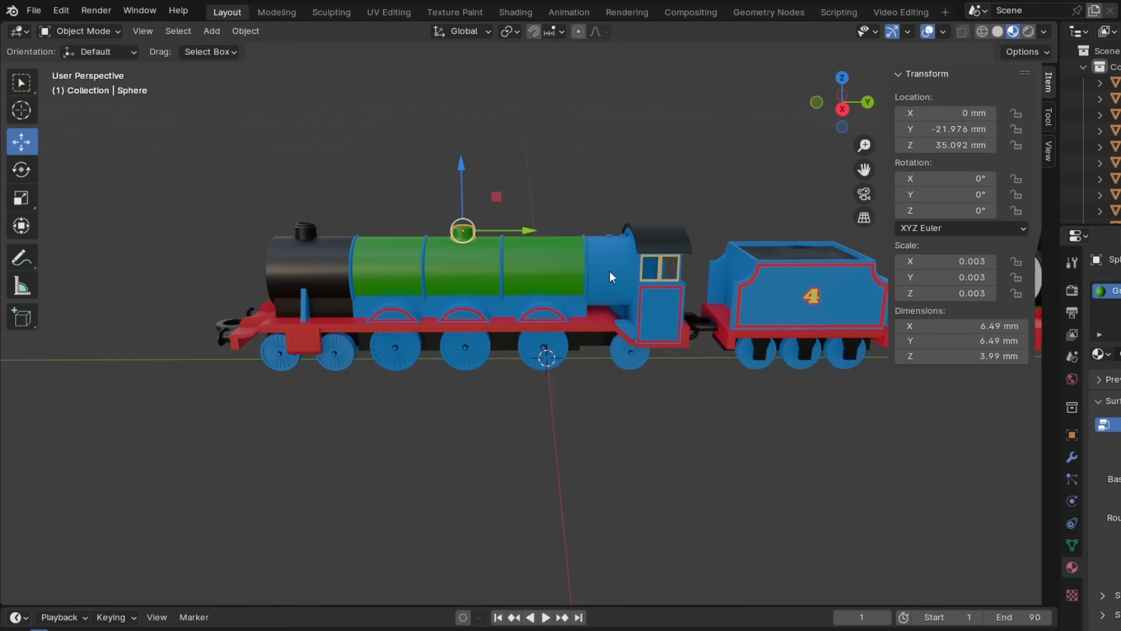
# - Assign the Green material to the firebox and the main cab body
pyautogui.click(577, 307)
pyautogui.click(1101, 353)
pyautogui.click(963, 470)
pyautogui.click(646, 311)
pyautogui.moveTo(747, 330); pyautogui.dragTo(771, 350, button='middle')
pyautogui.scroll(5, 642, 374)
pyautogui.click(724, 491)
pyautogui.click(1101, 354)
pyautogui.click(963, 469)
pyautogui.scroll(-5, 701, 362)
# - Assign the Green material to the cab's window section and delete an unwanted trim part
pyautogui.click(666, 257)
pyautogui.click(1101, 354)
pyautogui.click(962, 470)
pyautogui.click(451, 200)
pyautogui.press('Delete')
pyautogui.moveTo(687, 441); pyautogui.dragTo(693, 411, button='middle')
pyautogui.scroll(-1, 693, 412)
# - Assign the Green material to the engine's bogie and driving wheels, and delete the trailing wheel under the cab
pyautogui.click(271, 370)
pyautogui.click(1102, 386)
pyautogui.click(962, 501)
pyautogui.click(334, 368)
pyautogui.click(465, 365)
pyautogui.click(1102, 386)
pyautogui.click(962, 501)
pyautogui.click(540, 363)
pyautogui.press('Delete')
# - Assign the Green material to the three tender wheels
pyautogui.click(753, 360)
pyautogui.click(798, 359)
pyautogui.click(1102, 386)
pyautogui.click(963, 501)
pyautogui.click(842, 359)
# - Assign the Green material to the upright struts beside the smokebox
pyautogui.click(298, 318)
pyautogui.moveTo(502, 362); pyautogui.dragTo(783, 407, button='middle')
pyautogui.click(779, 407)
pyautogui.click(1102, 354)
pyautogui.click(963, 470)
# - Assign the Green material to the boiler bands and the wheel splashers
pyautogui.click(384, 375)
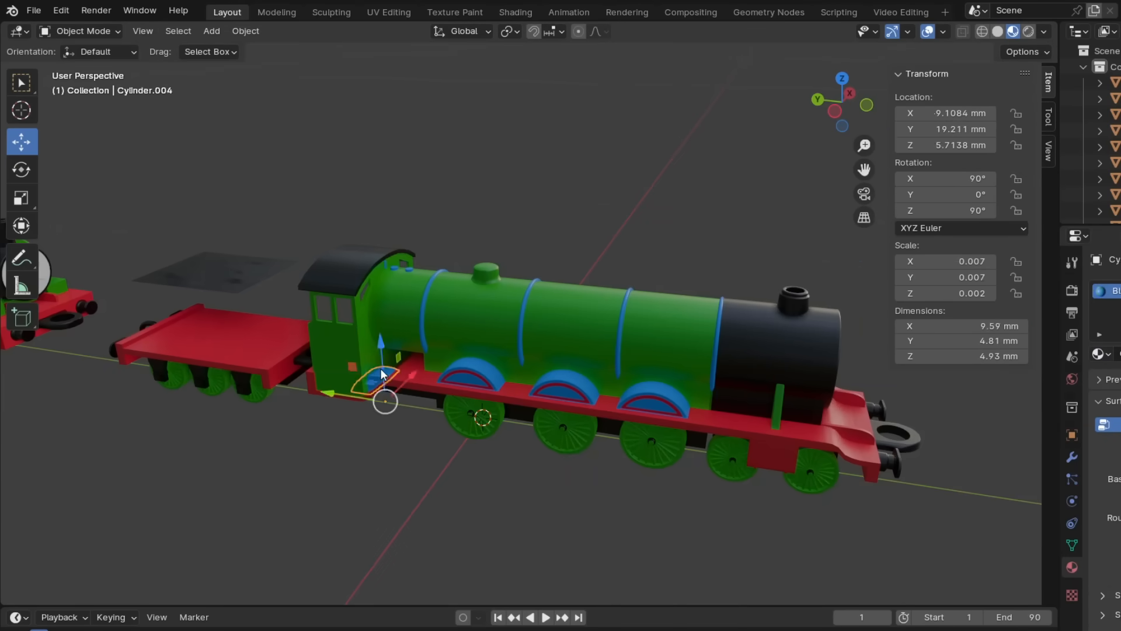
pyautogui.click(423, 327)
pyautogui.click(1102, 354)
pyautogui.click(962, 470)
pyautogui.click(519, 337)
pyautogui.click(620, 341)
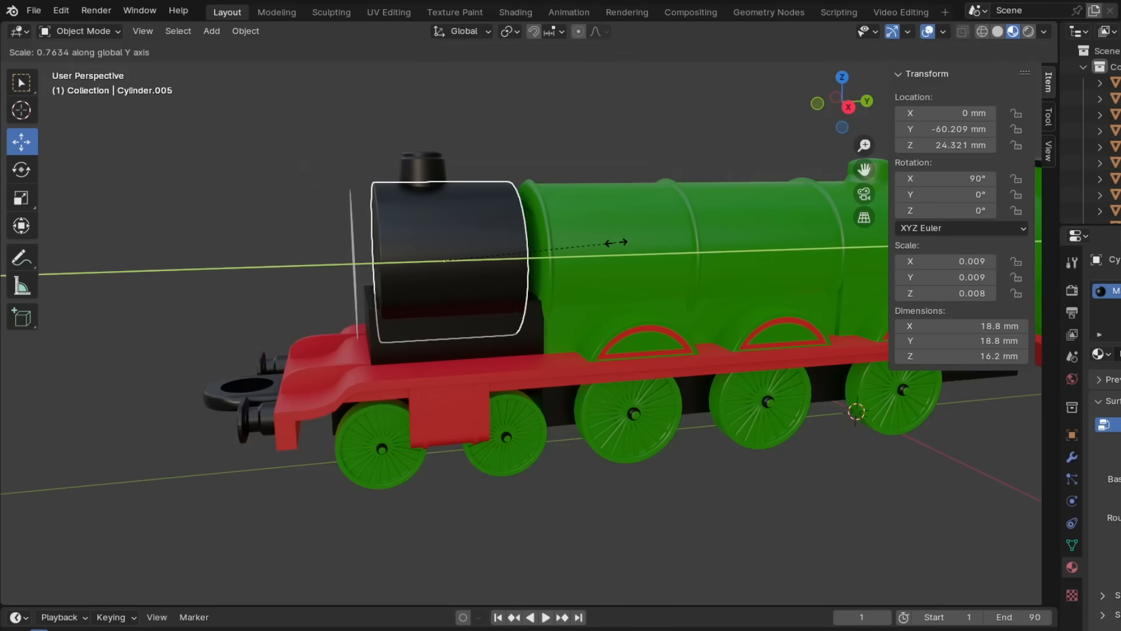
# - Scale the smokebox and its saddle along Y by about 0.76 and move both back against the boiler
pyautogui.moveTo(532, 272); pyautogui.dragTo(532, 272)
pyautogui.moveTo(340, 323); pyautogui.dragTo(323, 318, button='middle')
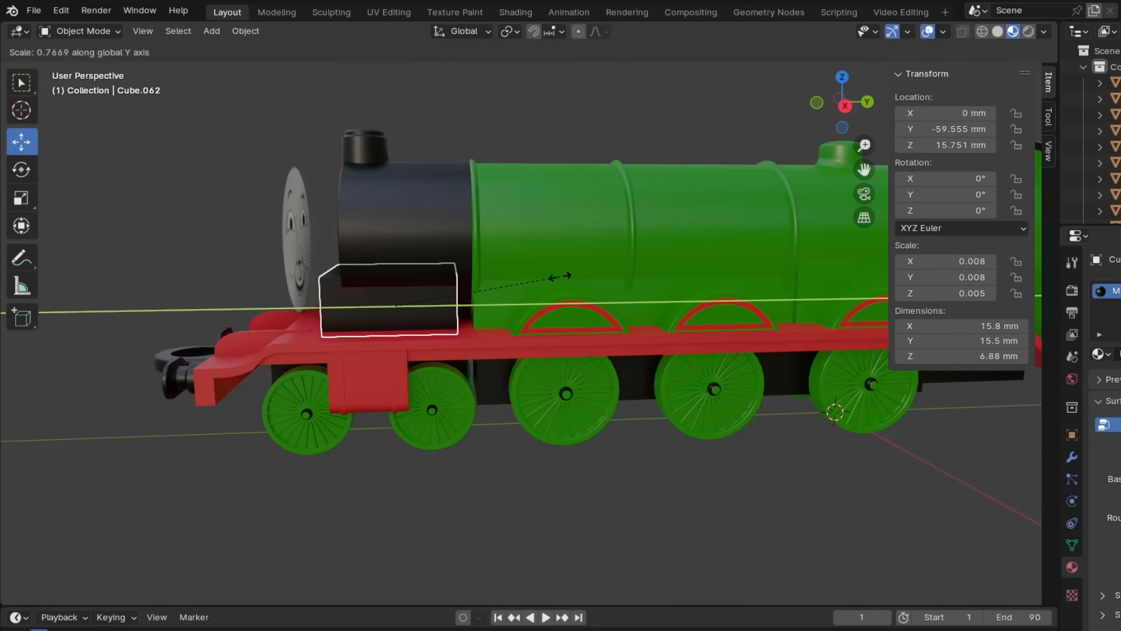
pyautogui.moveTo(446, 315); pyautogui.dragTo(464, 314)
pyautogui.scroll(-2, 416, 151)
# - Move the funnel back along Y on the shortened smokebox and fit the face against the smokebox front
pyautogui.moveTo(460, 226); pyautogui.dragTo(484, 227)
pyautogui.scroll(-4, 433, 250)
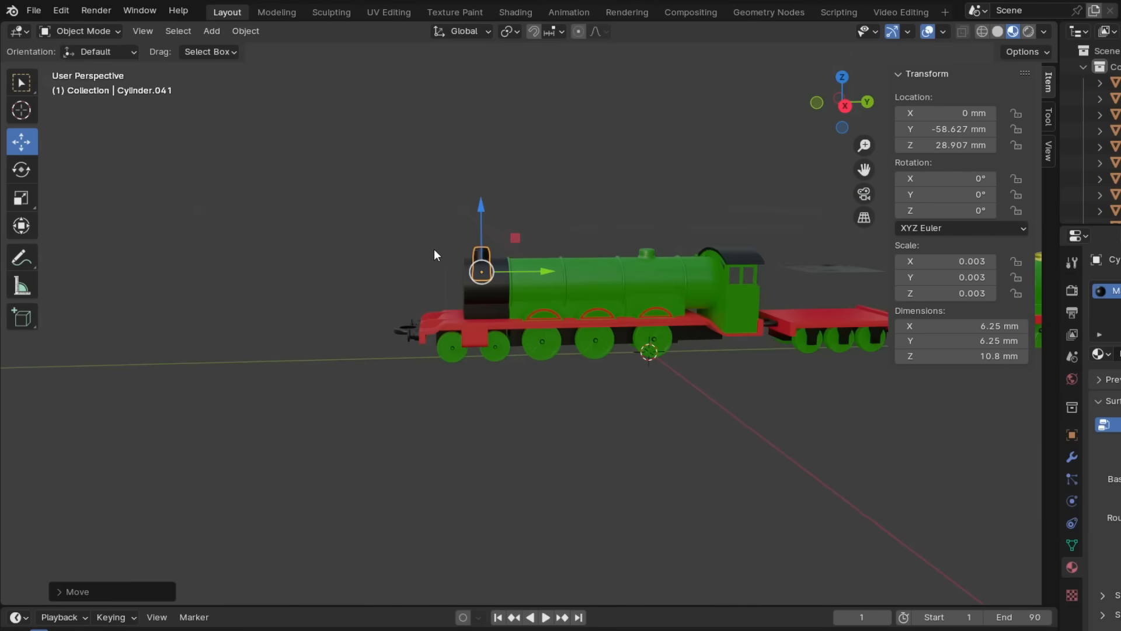
pyautogui.scroll(5, 286, 246)
pyautogui.moveTo(398, 257); pyautogui.dragTo(400, 257)
pyautogui.moveTo(399, 257); pyautogui.dragTo(496, 323, button='middle')
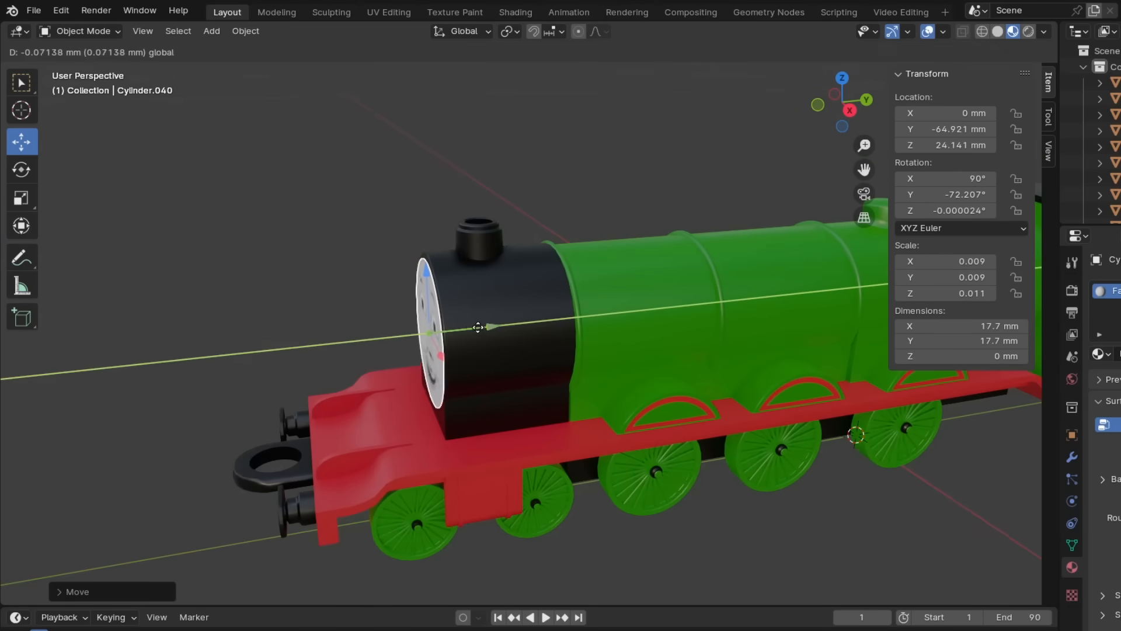
pyautogui.moveTo(481, 328); pyautogui.dragTo(480, 329)
pyautogui.moveTo(480, 329); pyautogui.dragTo(471, 327, button='middle')
# - Replace the running plate with a new cube 27.7 mm wide, placed at the front buffer beam and opened for mesh editing
pyautogui.click(516, 17)
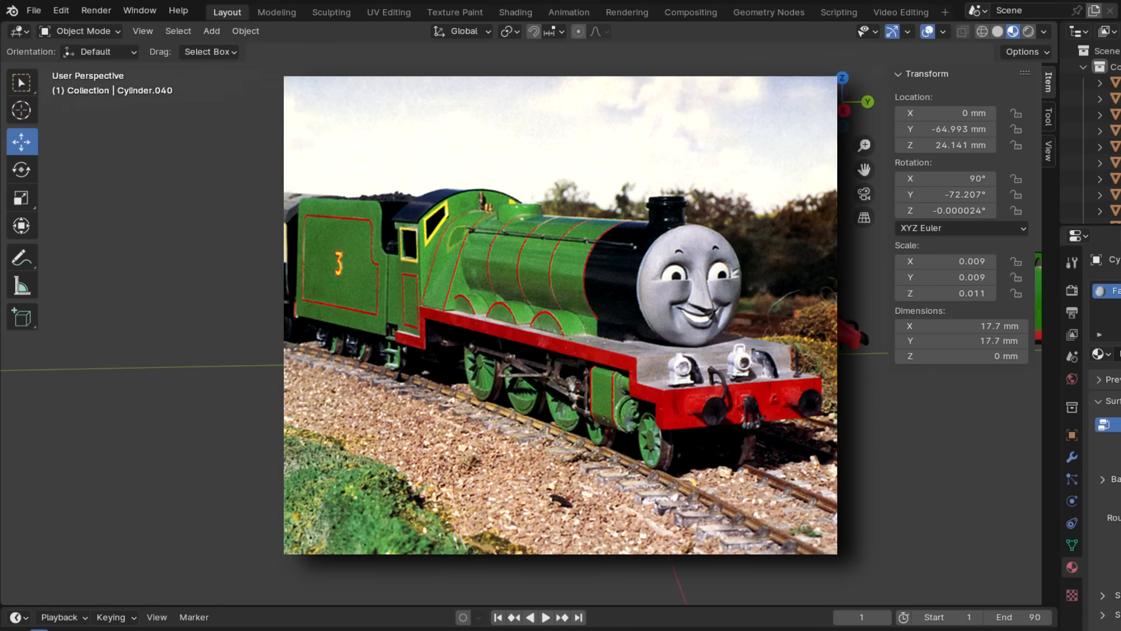
pyautogui.doubleClick(984, 326)
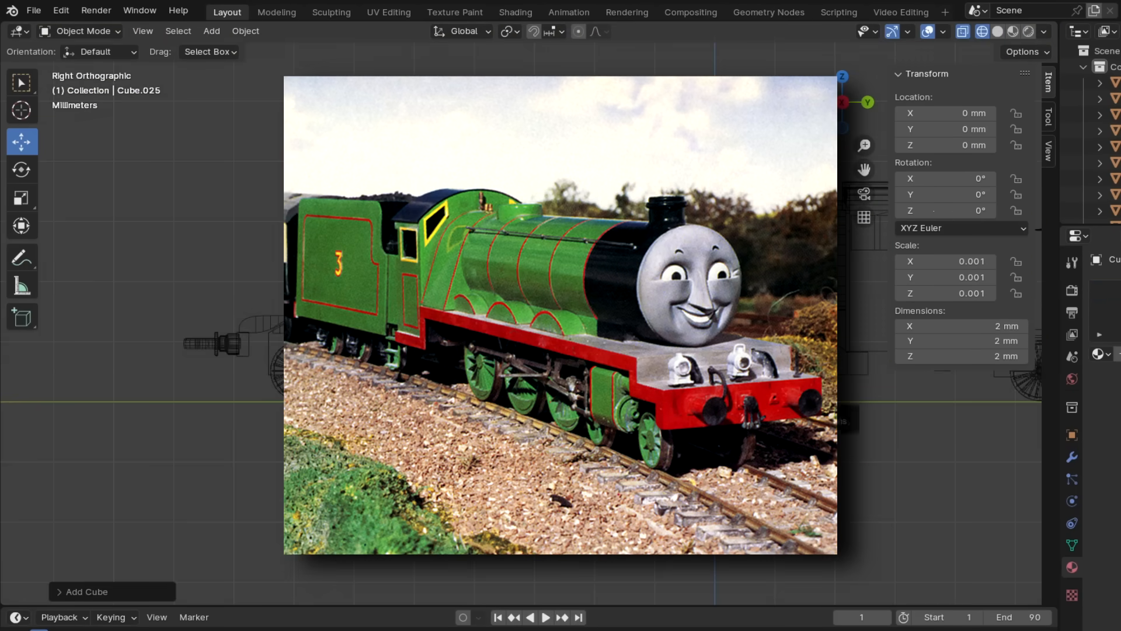
pyautogui.scroll(5, 287, 202)
pyautogui.moveTo(307, 346); pyautogui.dragTo(306, 337)
pyautogui.press('Tab')
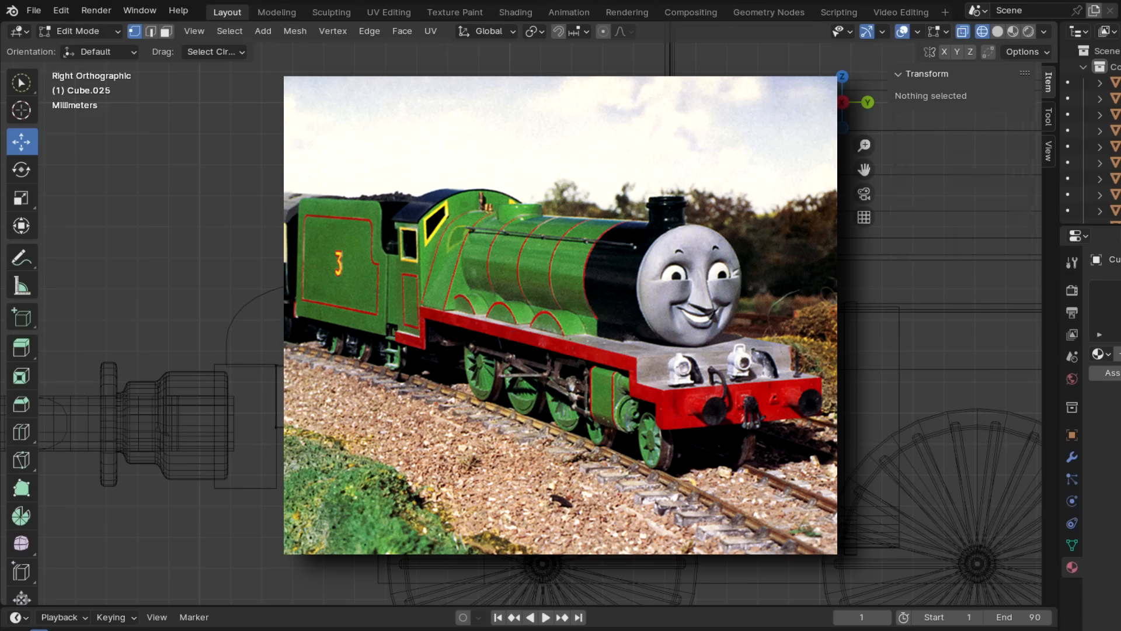
# - Extrude the cube's ends into the running plate's stepped side profile, about 111 mm long from buffer beam to cab
pyautogui.press('e')
pyautogui.click(271, 350)
pyautogui.scroll(-3, 270, 350)
pyautogui.moveTo(291, 318); pyautogui.dragTo(297, 334)
pyautogui.scroll(-3, 270, 345)
pyautogui.keyDown('shift'); pyautogui.moveTo(410, 401); pyautogui.dragTo(222, 452, button='middle'); pyautogui.keyUp('shift')
pyautogui.press('e')
pyautogui.click(222, 452)
pyautogui.moveTo(264, 316); pyautogui.dragTo(587, 317)
pyautogui.scroll(3, 587, 318)
pyautogui.press('e')
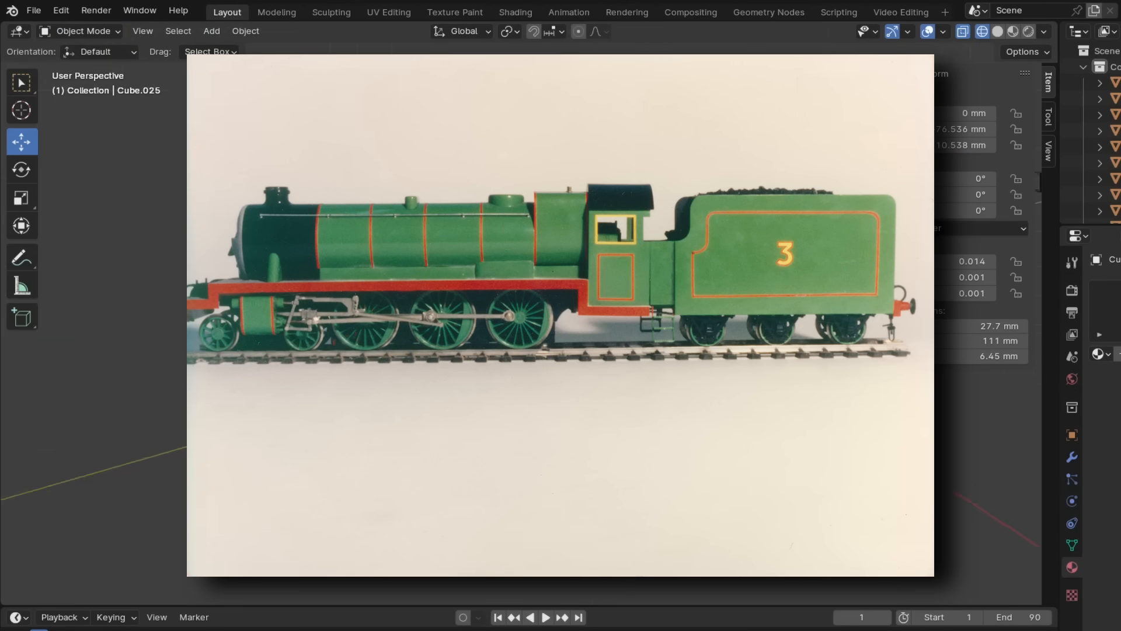
# - Assign the red material to the new running plate
pyautogui.click(1104, 352)
pyautogui.write('re')
pyautogui.press('s')
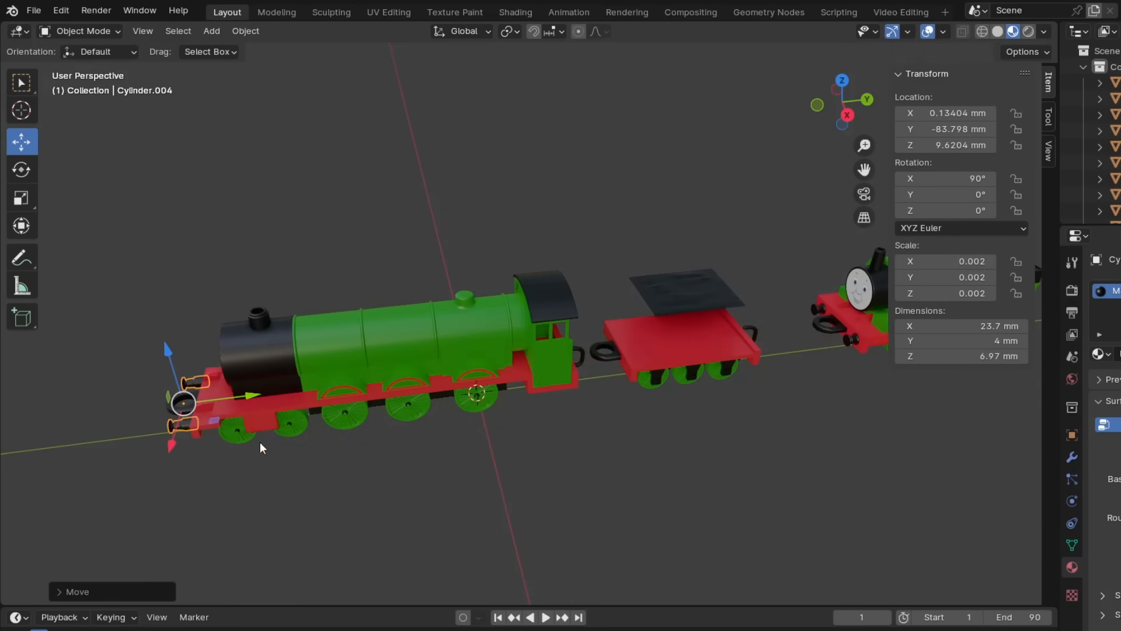
# - Move the pair of front buffers along Y to -83.108 mm so they meet the buffer beam
pyautogui.press('KP_Decimal')
pyautogui.click(591, 368)
pyautogui.moveTo(598, 433); pyautogui.dragTo(845, 321, button='middle')
pyautogui.scroll(-4, 586, 412)
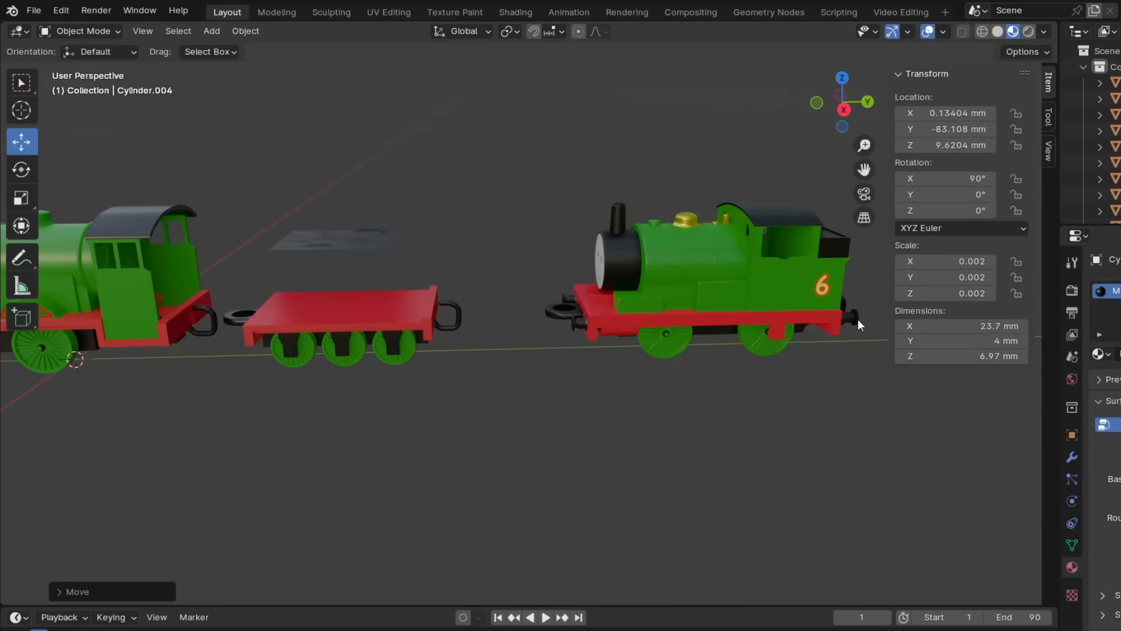
# - Duplicate the buffers, rotate the copy 180° about Z and place it at Y 89.088 mm on the tender's rear end
pyautogui.click(506, 332)
pyautogui.press('KP_Decimal')
pyautogui.click(506, 467)
pyautogui.moveTo(506, 467); pyautogui.dragTo(585, 482, button='middle')
pyautogui.scroll(-5, 509, 460)
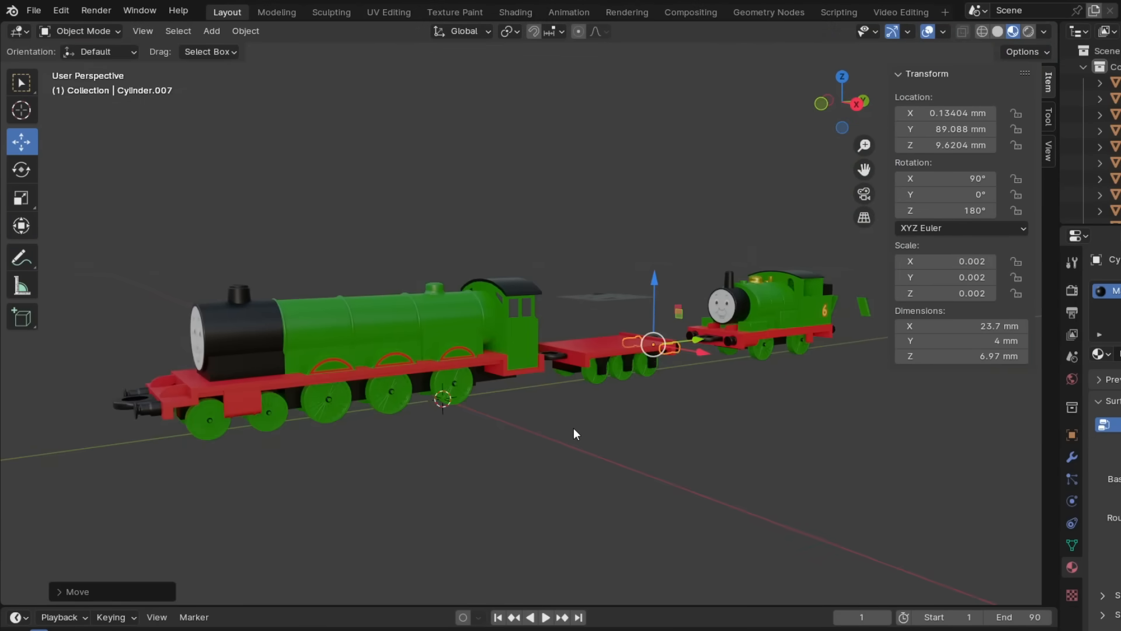
# - Duplicate the coupling loop along Y and position it at the engine's rear
pyautogui.hotkey('shift', 'd')
pyautogui.press('y')
pyautogui.click(571, 393)
pyautogui.press('KP_3')
pyautogui.press('g')
pyautogui.press('y')
pyautogui.click(529, 349)
# - Scale the firebox block in front of the cab along X and narrow its top face along X
pyautogui.press('s')
pyautogui.press('x')
pyautogui.press('Tab')
pyautogui.press('s')
pyautogui.press('x')
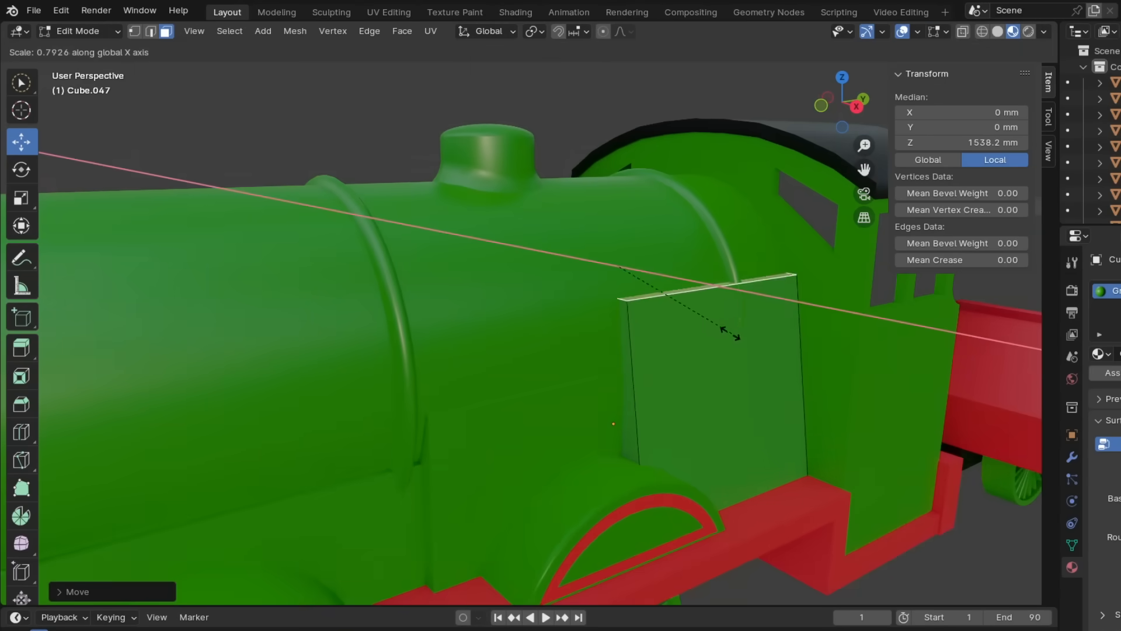
pyautogui.moveTo(619, 202); pyautogui.dragTo(619, 211)
pyautogui.moveTo(619, 211); pyautogui.dragTo(653, 388, button='middle')
pyautogui.press('Tab')
pyautogui.press('Tab')
# - Raise the firebox block's top face and scale it along X so its sides taper toward the boiler
pyautogui.moveTo(515, 374); pyautogui.dragTo(515, 334)
pyautogui.press('s')
pyautogui.press('x')
pyautogui.moveTo(506, 298); pyautogui.dragTo(526, 348, button='middle')
pyautogui.click(756, 413)
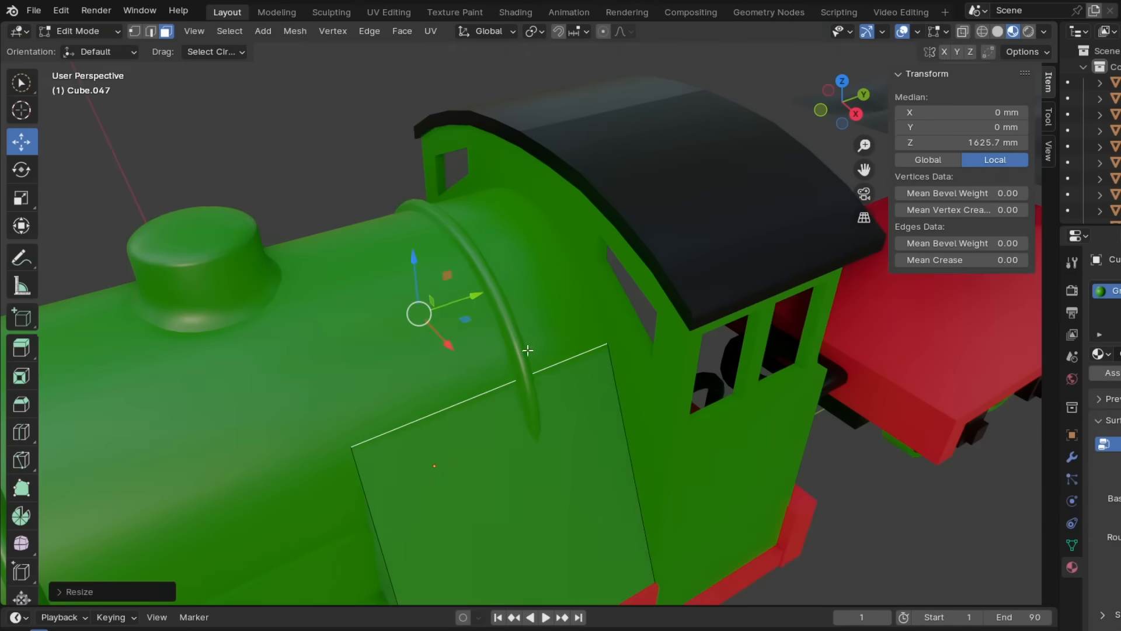
pyautogui.press('Tab')
pyautogui.click(526, 348)
pyautogui.scroll(-8, 304, 88)
pyautogui.scroll(4, 418, 270)
# - Add a cube behind the rear wheel arch and scale it into a cutter about 69.8 × 6.06 × 7.34 mm spanning the engine
pyautogui.click(578, 257)
pyautogui.click(457, 287)
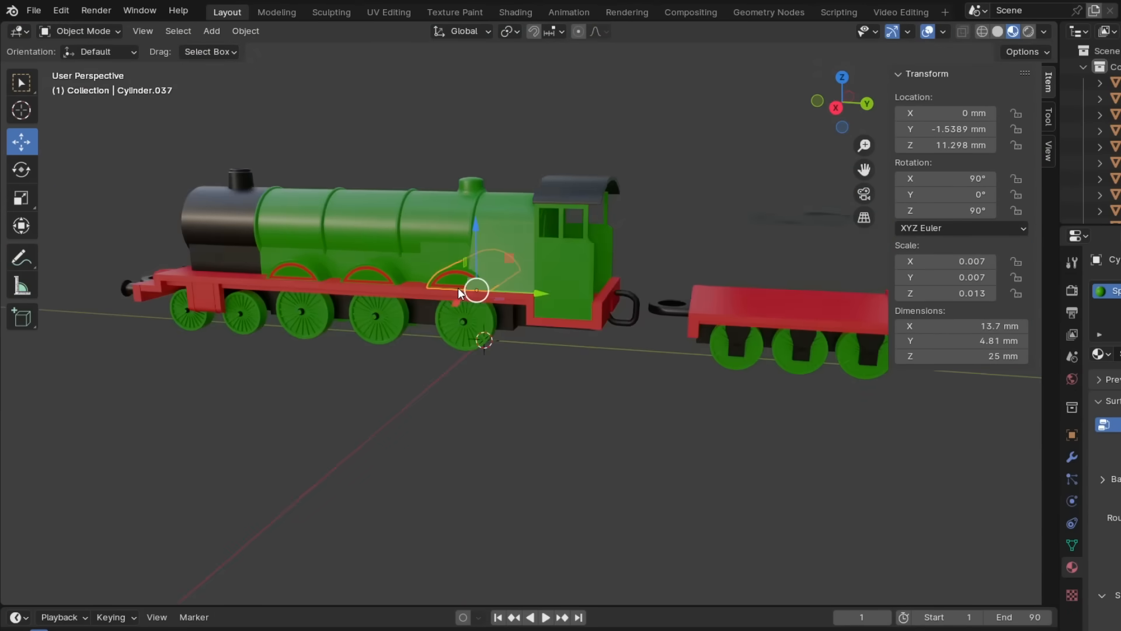
pyautogui.press('KP_3')
pyautogui.hotkey('shift', 'a')
pyautogui.doubleClick(982, 327)
pyautogui.write('4')
pyautogui.press('Return')
pyautogui.doubleClick(982, 341)
pyautogui.write('4')
pyautogui.doubleClick(982, 356)
pyautogui.write('4')
pyautogui.moveTo(605, 310); pyautogui.dragTo(646, 310)
pyautogui.press('s')
pyautogui.moveTo(605, 312); pyautogui.dragTo(836, 423, button='middle')
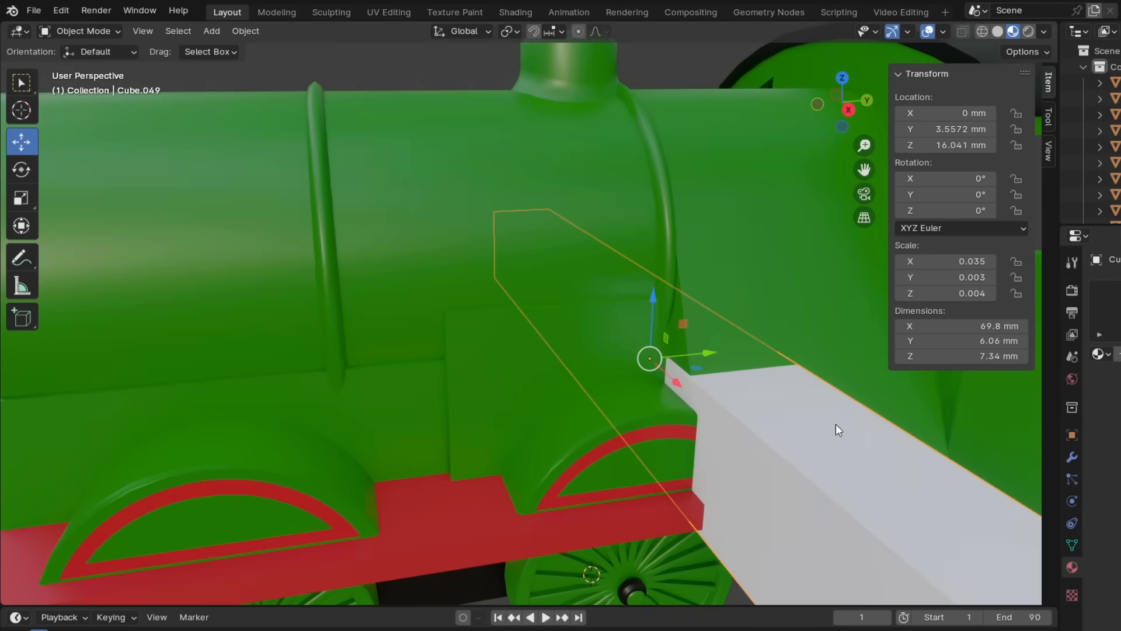
# - Use the cutter, named boolean1, to trim the rear wheel arch with a Boolean and shift the arch to Y -1.3257 mm
pyautogui.write('boolean1')
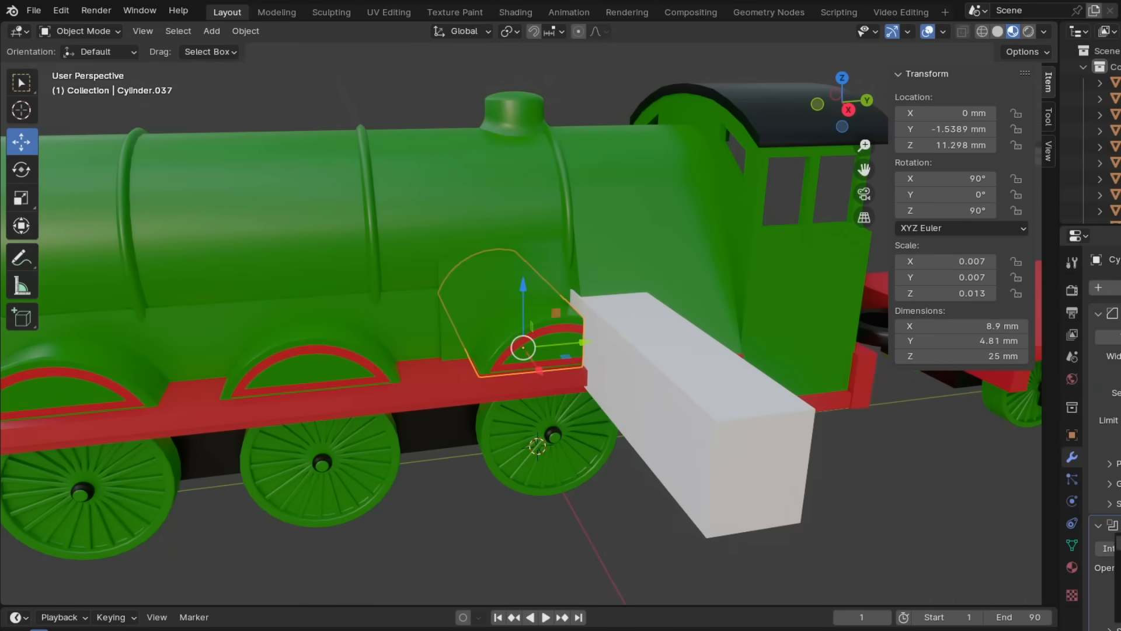
pyautogui.press('KP_3')
pyautogui.click(639, 276)
pyautogui.keyDown('shift'); pyautogui.moveTo(581, 182); pyautogui.dragTo(558, 345, button='middle'); pyautogui.keyUp('shift')
pyautogui.click(430, 403)
pyautogui.moveTo(505, 430); pyautogui.dragTo(511, 431)
pyautogui.scroll(-6, 667, 373)
pyautogui.moveTo(559, 345); pyautogui.dragTo(611, 383, button='middle')
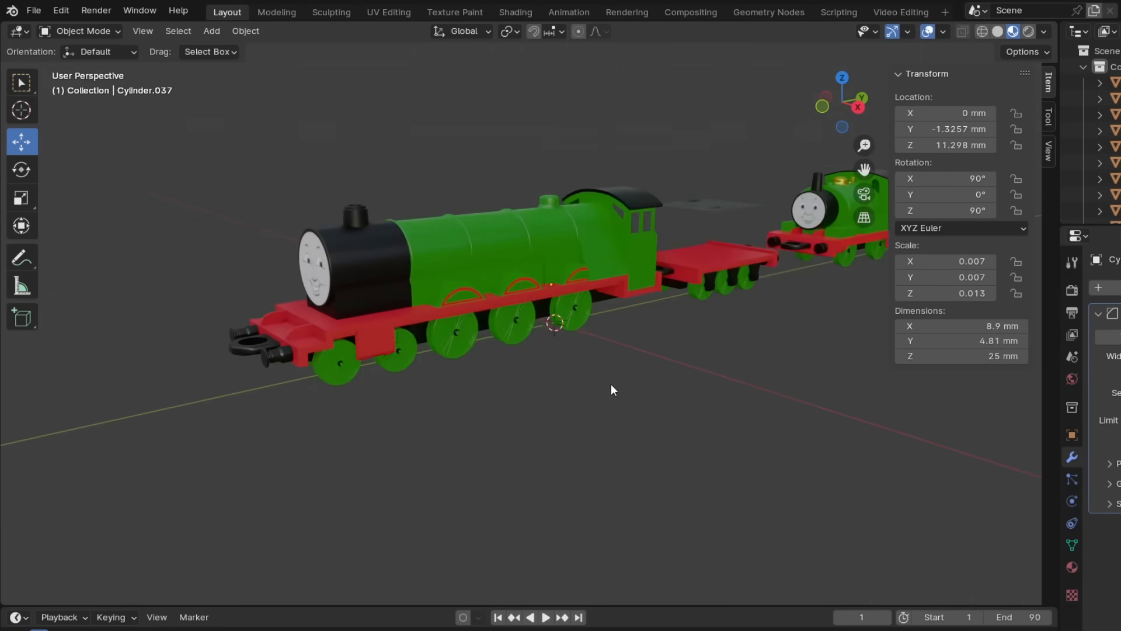
# - Delete the old cab side with its two narrow windows
pyautogui.press('KP_3')
pyautogui.scroll(4, 540, 243)
pyautogui.click(543, 280)
pyautogui.press('Delete')
# - Add a cube and stretch it in side view into a cab side about 11.1 mm long and 23.3 mm high
pyautogui.hotkey('shift', 'z')
pyautogui.hotkey('shift', 'a')
pyautogui.click(541, 242)
pyautogui.scroll(2, 602, 308)
pyautogui.press('Tab')
pyautogui.moveTo(482, 263); pyautogui.dragTo(546, 292)
pyautogui.moveTo(513, 235); pyautogui.dragTo(522, 183)
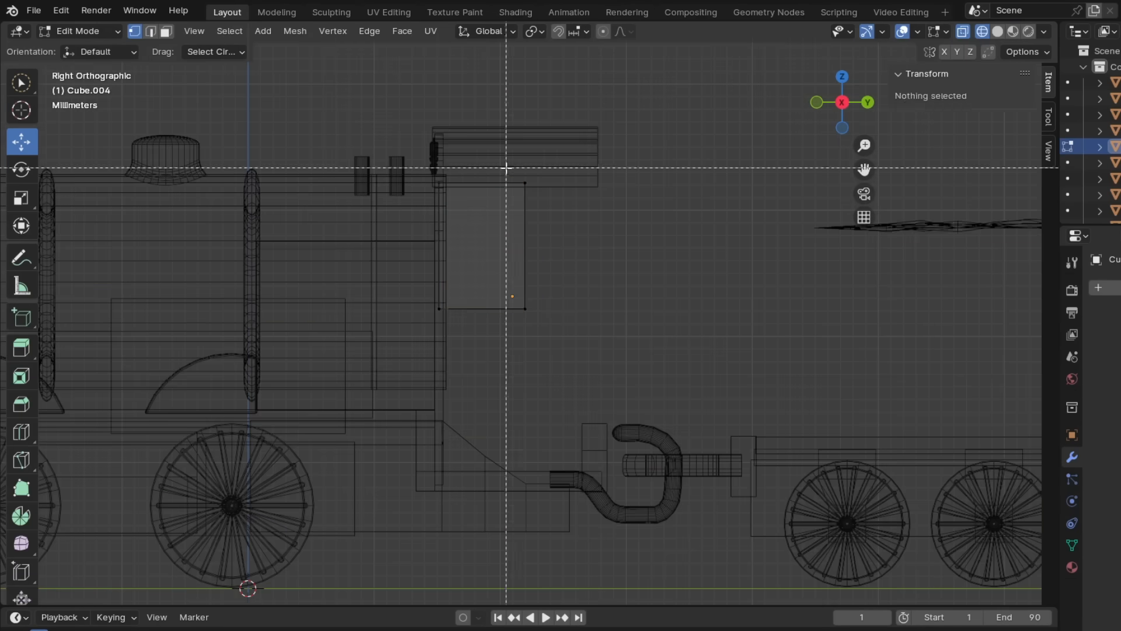
pyautogui.moveTo(581, 246); pyautogui.dragTo(641, 246)
pyautogui.scroll(-3, 566, 280)
pyautogui.moveTo(518, 257); pyautogui.dragTo(525, 345)
pyautogui.moveTo(566, 343); pyautogui.dragTo(633, 366, button='middle')
pyautogui.press('Tab')
# - Scale the cab side along X to about 1.16 mm thick and move it outward to X 12.811 mm
pyautogui.press('KP_1')
pyautogui.press('s')
pyautogui.press('x')
pyautogui.moveTo(632, 296); pyautogui.dragTo(789, 295)
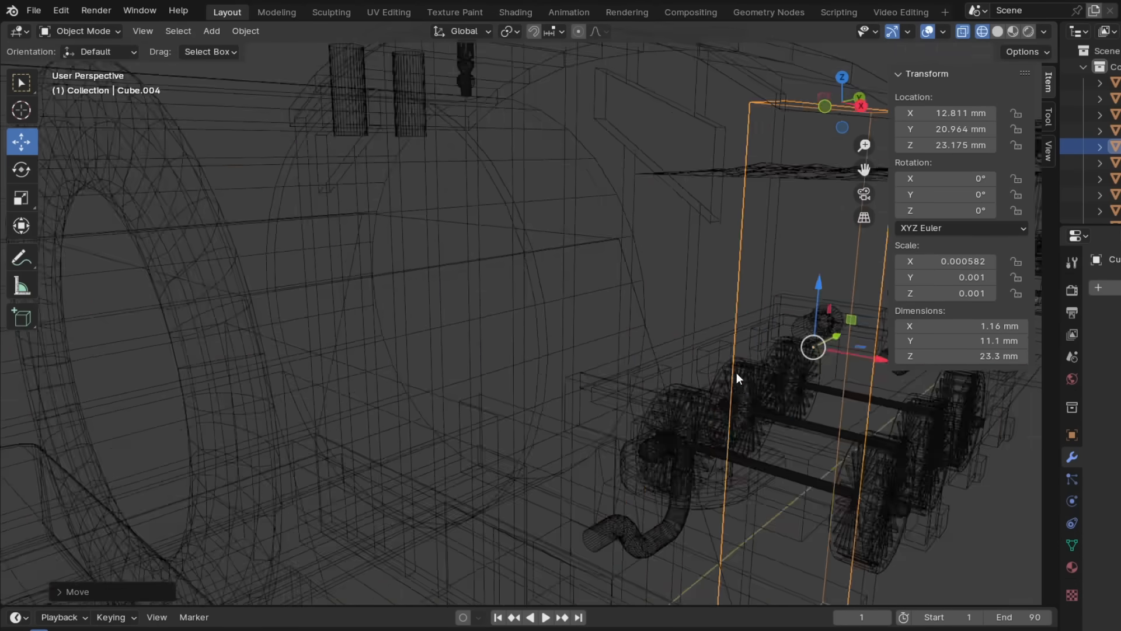
# - Raise the cab side's upper edge toward the roof and thin the panel along X to about 0.573 mm
pyautogui.press('KP_1')
pyautogui.press('Tab')
pyautogui.moveTo(528, 173); pyautogui.dragTo(529, 150)
pyautogui.press('Tab')
# - Adjust the cab side's outline in Edit Mode to about 11.5 mm long and 23.7 mm high
pyautogui.press('Tab')
pyautogui.scroll(-8, 496, 195)
pyautogui.press('s')
pyautogui.press('x')
pyautogui.rightClick(614, 362)
pyautogui.scroll(2, 528, 374)
pyautogui.press('s')
pyautogui.press('x')
pyautogui.click(519, 372)
pyautogui.press('Tab')
pyautogui.moveTo(593, 367); pyautogui.dragTo(923, 367)
pyautogui.press('Tab')
pyautogui.scroll(5, 483, 276)
pyautogui.moveTo(493, 266); pyautogui.dragTo(493, 199)
pyautogui.press('Tab')
pyautogui.moveTo(493, 280); pyautogui.dragTo(524, 349, button='middle')
# - Assign the green material to the cab side and show the model in material preview
pyautogui.click(1072, 567)
pyautogui.click(1102, 354)
pyautogui.click(957, 469)
pyautogui.click(1013, 31)
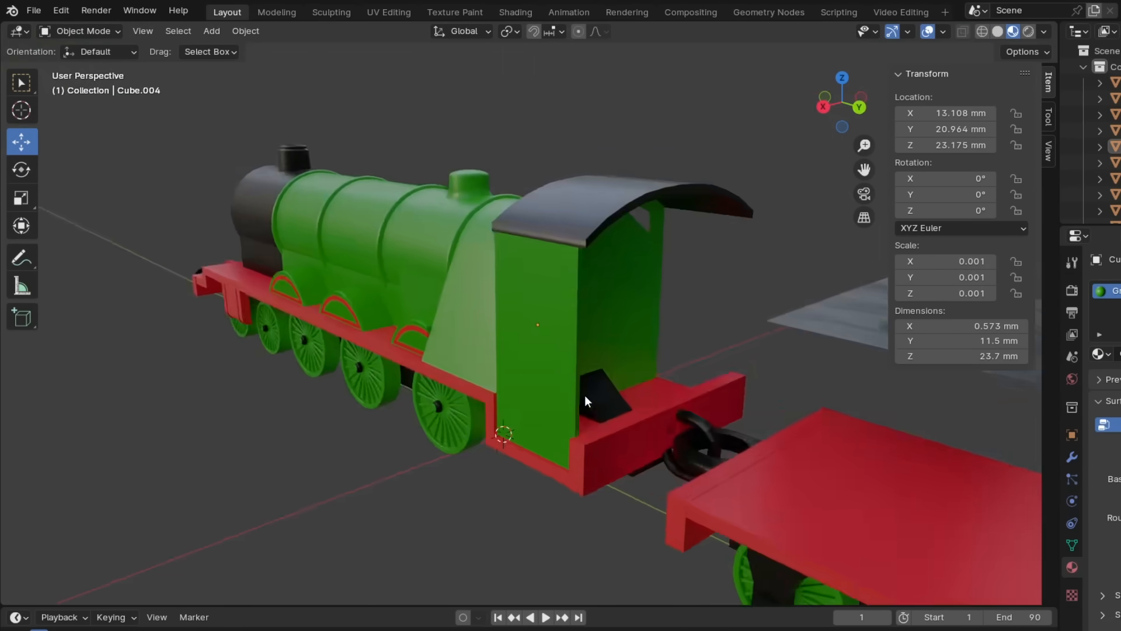
# - Add a 2 mm cube and place it on the upper cab side at about Y 19.119 mm, Z 26.621 mm
pyautogui.press('KP_3')
pyautogui.hotkey('shift', 'z')
pyautogui.click(212, 31)
pyautogui.click(362, 68)
pyautogui.click(994, 326)
pyautogui.press('2')
pyautogui.press('Tab')
pyautogui.press('2')
pyautogui.press('Tab')
pyautogui.press('2')
pyautogui.press('Return')
pyautogui.scroll(-3, 526, 350)
pyautogui.moveTo(414, 496); pyautogui.dragTo(552, 512)
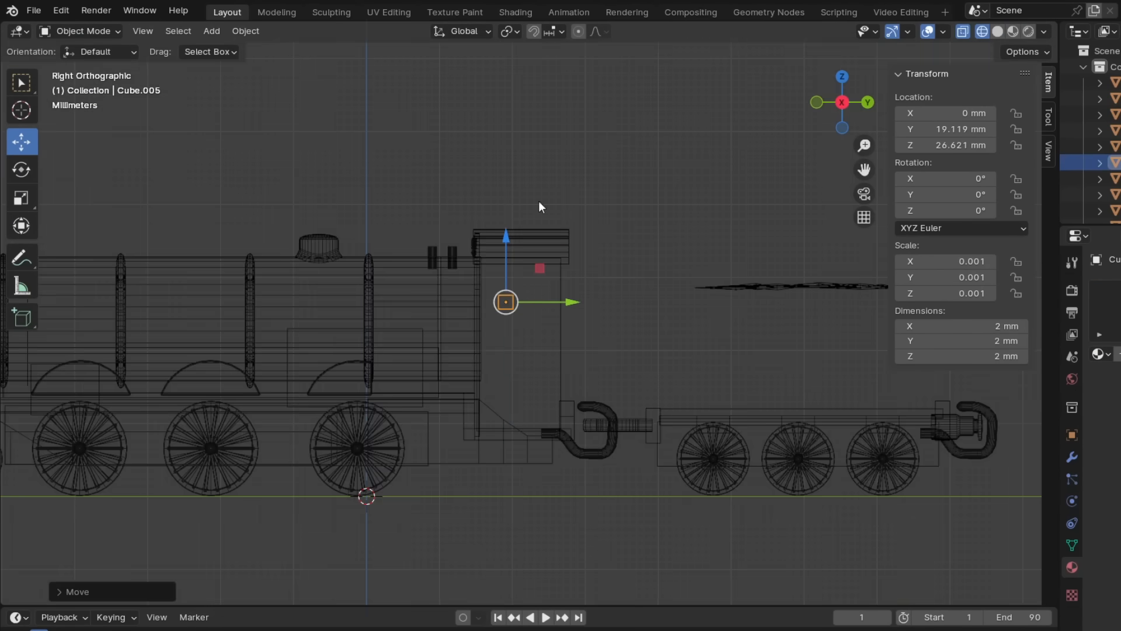
# - Scale the cube along Y and Z into a window block about 8.6 mm long and 6.6 mm high within the cab side
pyautogui.scroll(5, 539, 208)
pyautogui.press('s')
pyautogui.click(557, 257)
pyautogui.press('s')
pyautogui.press('y')
pyautogui.click(563, 281)
pyautogui.moveTo(535, 286); pyautogui.dragTo(571, 284)
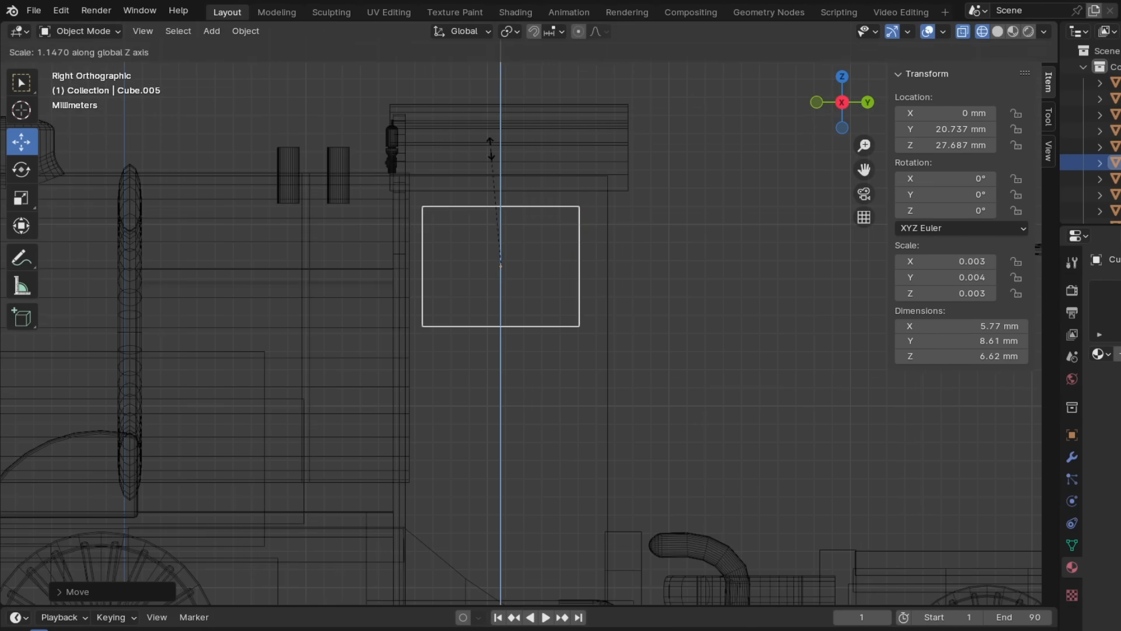
pyautogui.click(675, 107)
pyautogui.scroll(-5, 591, 311)
pyautogui.scroll(5, 590, 292)
# - Make a shorter copy of the window block at the cab side's rear edge and move both blocks along X through the panel
pyautogui.keyDown('shift'); pyautogui.click(608, 274); pyautogui.keyUp('shift')
pyautogui.press('s')
pyautogui.click(719, 277)
pyautogui.press('KP_7')
pyautogui.moveTo(293, 259); pyautogui.dragTo(546, 258)
pyautogui.press('KP_3')
pyautogui.click(522, 324)
# - Name the window block boolean and cut both blocks out of the cab side with Boolean modifiers
pyautogui.press('F2')
pyautogui.write('boolean')
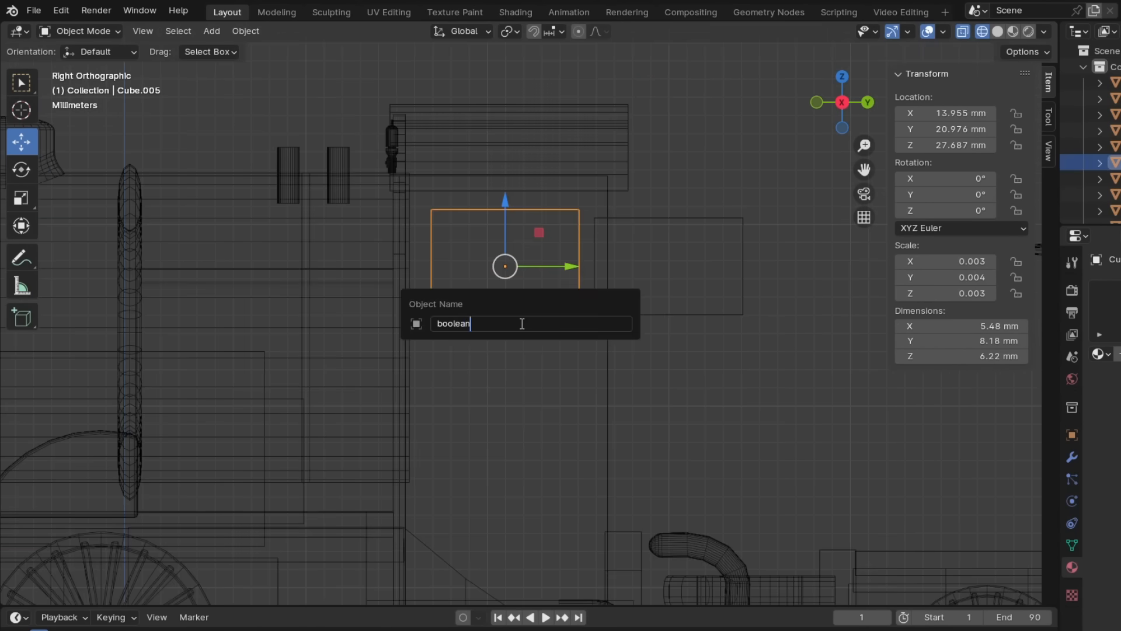
pyautogui.moveTo(1086, 272)
pyautogui.click(958, 306)
pyautogui.click(1116, 373)
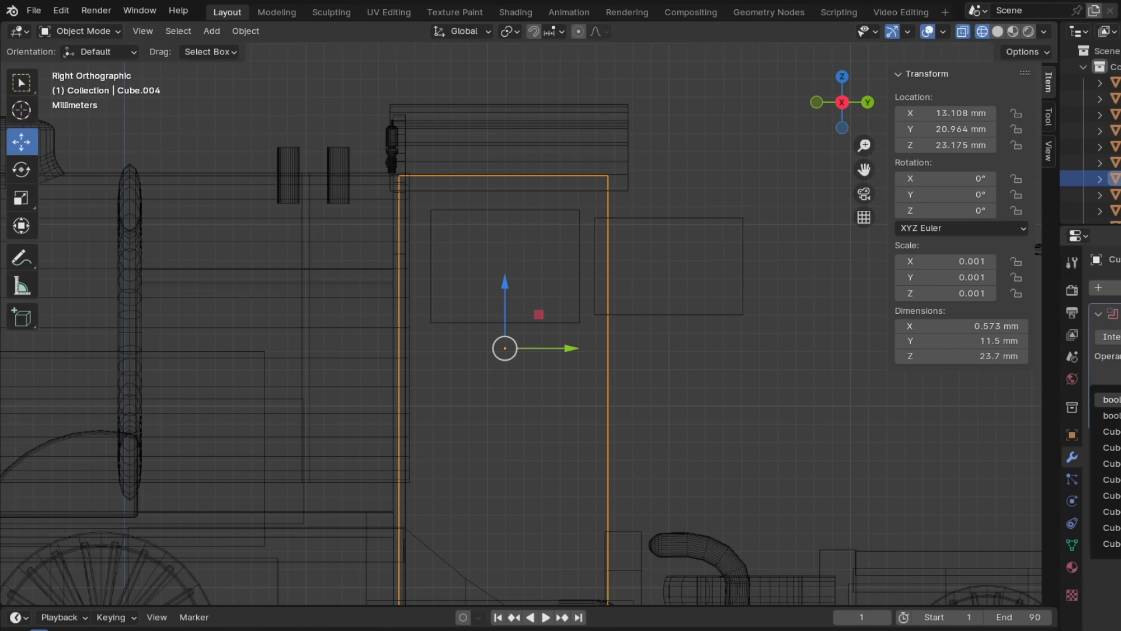
pyautogui.moveTo(1109, 292)
pyautogui.click(964, 326)
pyautogui.click(1116, 373)
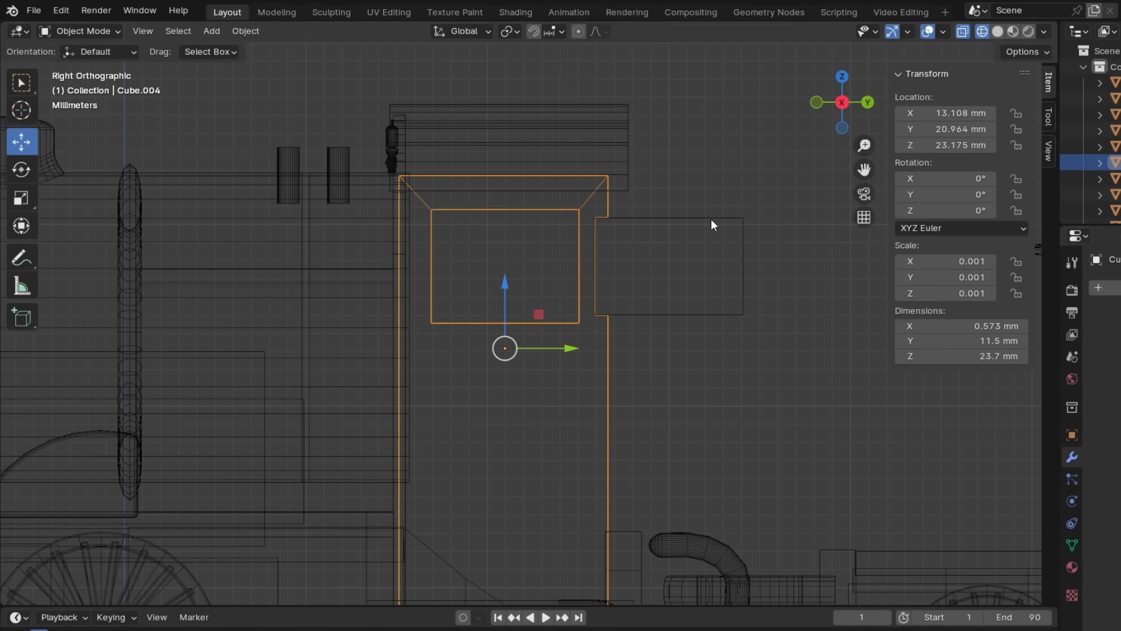
# - Delete the two cutter blocks and show the model in material preview
pyautogui.click(712, 219)
pyautogui.press('Delete')
pyautogui.click(1014, 32)
pyautogui.moveTo(711, 292); pyautogui.dragTo(679, 450, button='middle')
# - Duplicate the cab side to X -13.108 mm on the opposite side, then delete the copy
pyautogui.click(500, 350)
pyautogui.hotkey('shift', 'd')
pyautogui.moveTo(748, 359); pyautogui.dragTo(523, 383, button='middle')
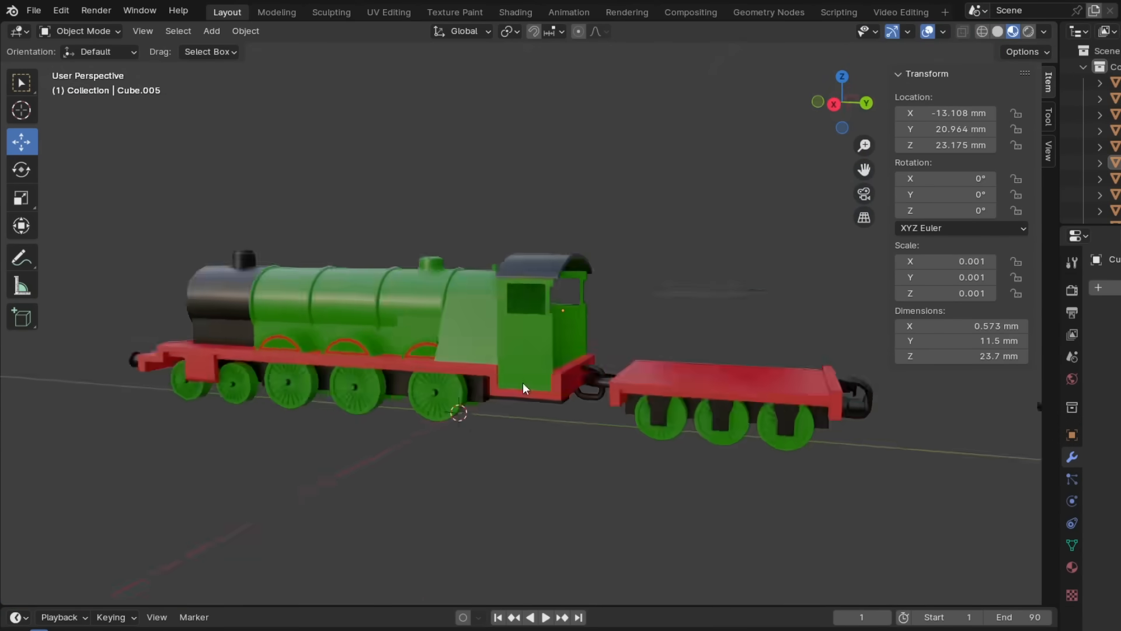
pyautogui.scroll(5, 523, 384)
pyautogui.click(356, 208)
pyautogui.moveTo(356, 209); pyautogui.dragTo(714, 340, button='middle')
pyautogui.press('Delete')
# - Refine the cab side's vertices to match the Henry reference image and duplicate the panel to the opposite side of the cab
pyautogui.click(526, 350)
pyautogui.click(76, 31)
pyautogui.click(83, 67)
pyautogui.click(983, 32)
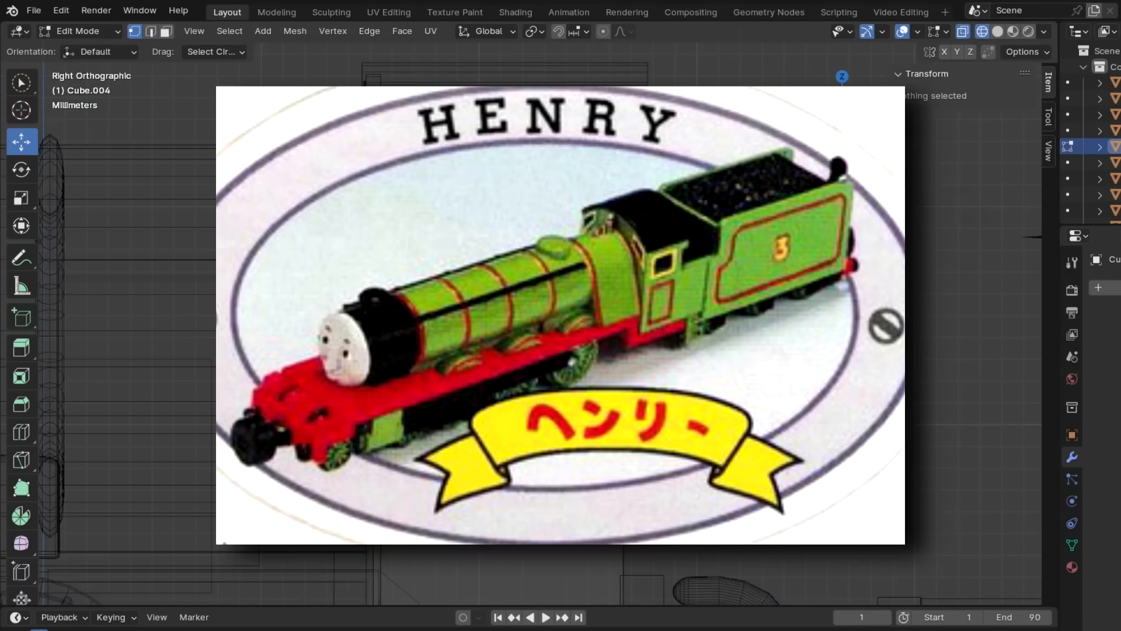
pyautogui.click(1013, 32)
pyautogui.click(80, 31)
pyautogui.click(75, 49)
pyautogui.hotkey('shift', 'd')
pyautogui.moveTo(561, 327); pyautogui.dragTo(409, 338, button='middle')
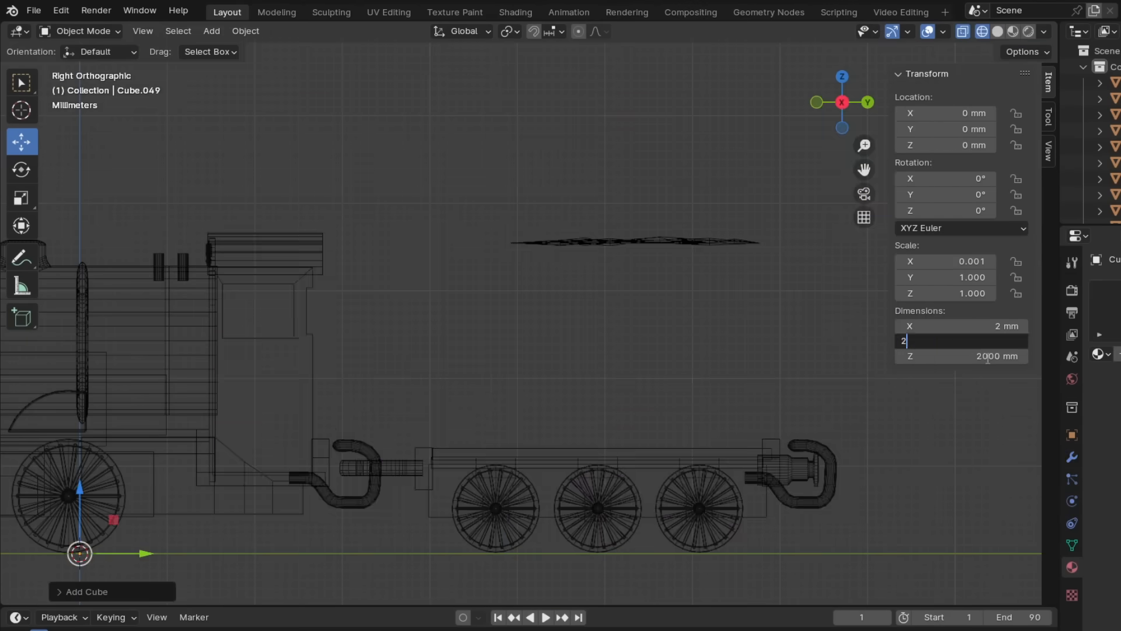
# - Move a new 2 mm cube above the tender base and stretch it in Edit Mode to form the tender side's length and height
pyautogui.press('g')
pyautogui.scroll(2, 645, 377)
pyautogui.click(81, 31)
pyautogui.moveTo(569, 408); pyautogui.dragTo(569, 348)
pyautogui.click(93, 69)
pyautogui.moveTo(599, 323); pyautogui.dragTo(759, 345)
pyautogui.moveTo(546, 351); pyautogui.dragTo(560, 339)
pyautogui.moveTo(559, 281); pyautogui.dragTo(559, 371)
# - Move the rear end of the tender side slightly back along Y to fit the tender base
pyautogui.hotkey('alt', 'a')
pyautogui.moveTo(678, 188); pyautogui.dragTo(742, 447)
pyautogui.moveTo(774, 320); pyautogui.dragTo(779, 321)
pyautogui.hotkey('alt', 'a')
pyautogui.moveTo(660, 409); pyautogui.dragTo(706, 469, button='middle')
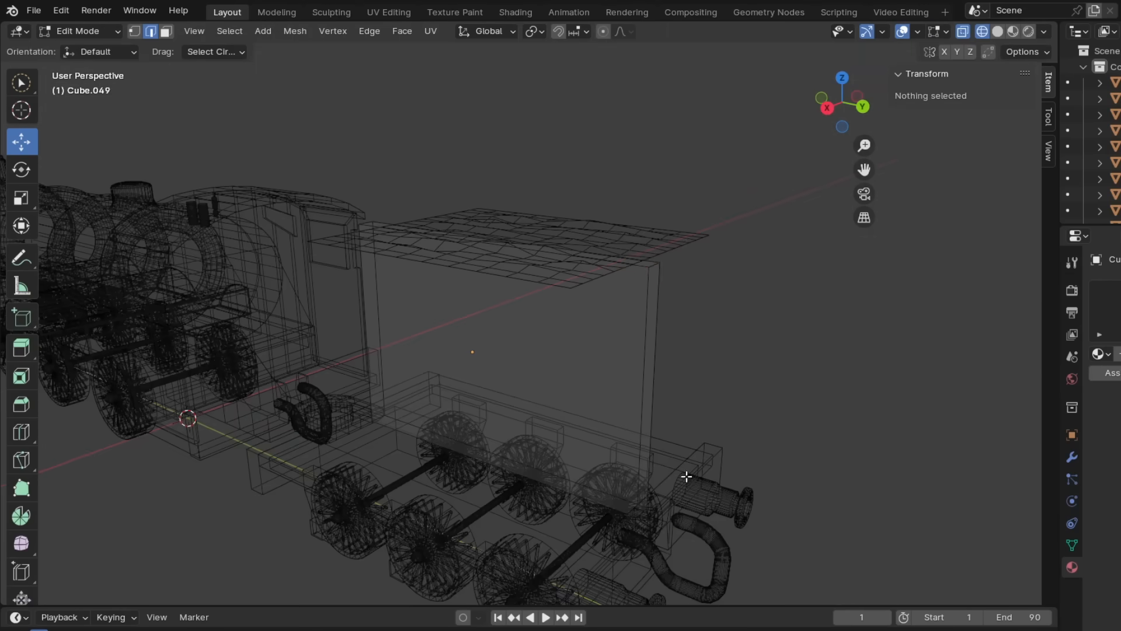
# - Bevel the upper corners of the tender side into rounded curves
pyautogui.click(701, 239)
pyautogui.press('KP_3')
pyautogui.hotkey('ctrl', 'b')
pyautogui.click(651, 402)
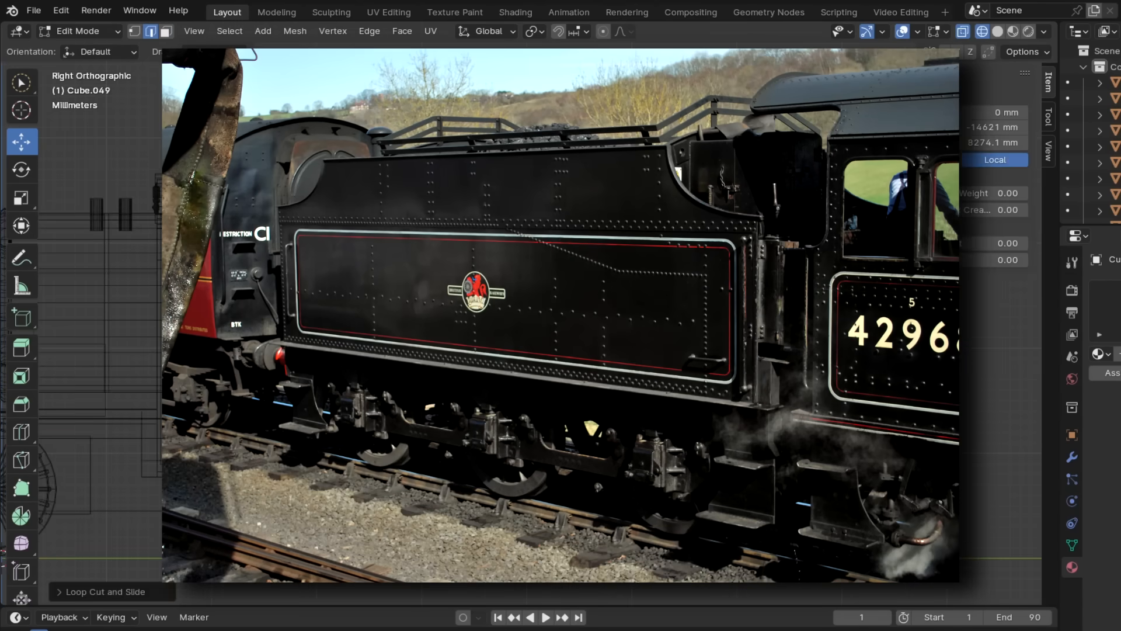
# - Add a horizontal loop cut across the tender side and raise it along Z
pyautogui.moveTo(514, 327); pyautogui.dragTo(553, 368, button='middle')
pyautogui.hotkey('ctrl', 'r')
pyautogui.click(508, 339)
pyautogui.click(508, 336)
pyautogui.moveTo(508, 335); pyautogui.dragTo(488, 318, button='middle')
pyautogui.press('KP_3')
pyautogui.moveTo(444, 303); pyautogui.dragTo(444, 210)
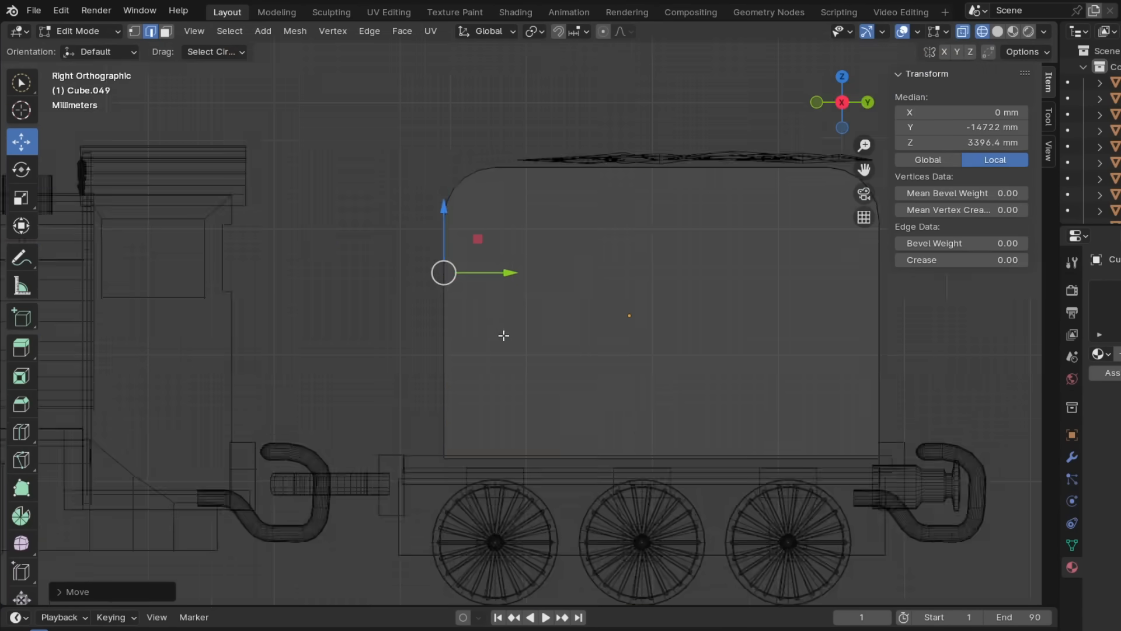
# - Extrude the lower front face of the tender side forward towards the cab
pyautogui.moveTo(503, 335); pyautogui.dragTo(546, 354, button='middle')
pyautogui.press('3')
pyautogui.click(491, 395)
pyautogui.press('e')
pyautogui.click(435, 397)
pyautogui.hotkey('alt', 'a')
pyautogui.moveTo(479, 295); pyautogui.dragTo(457, 294, button='middle')
pyautogui.scroll(2, 456, 294)
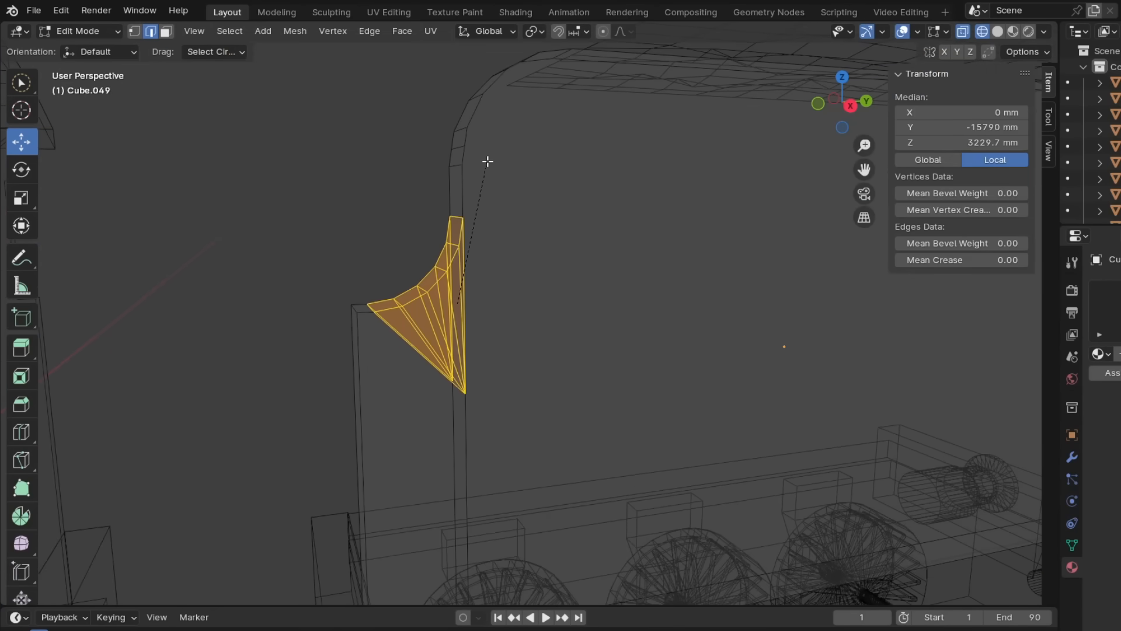
# - Bevel the inner edge between the tender side's front extension and its upper part into a concave curve
pyautogui.rightClick(488, 161)
pyautogui.keyDown('shift'); pyautogui.moveTo(468, 345); pyautogui.dragTo(507, 201, button='middle'); pyautogui.keyUp('shift')
pyautogui.keyDown('shift'); pyautogui.click(507, 495); pyautogui.keyUp('shift')
pyautogui.keyDown('shift'); pyautogui.click(507, 496); pyautogui.keyUp('shift')
pyautogui.hotkey('ctrl', 'b')
pyautogui.click(530, 160)
pyautogui.press('KP_3')
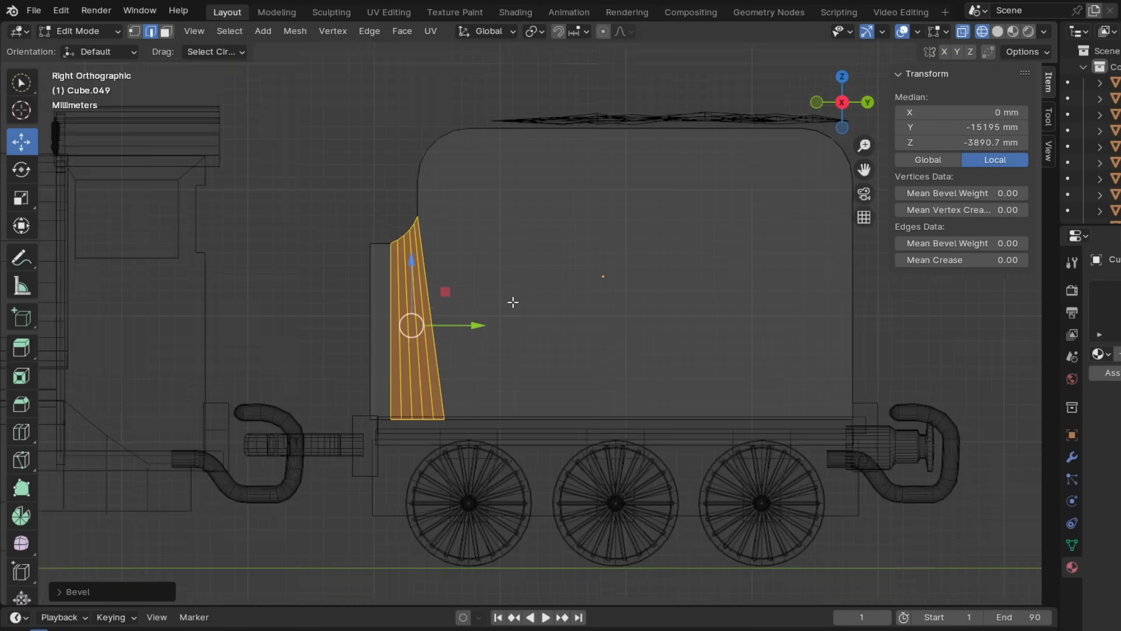
# - Raise the vertices at the upper end of the concave curve slightly along Z and return to Object Mode in Material Preview
pyautogui.hotkey('alt', 'a')
pyautogui.press('1')
pyautogui.moveTo(354, 213); pyautogui.dragTo(397, 243)
pyautogui.scroll(4, 434, 260)
pyautogui.moveTo(403, 181); pyautogui.dragTo(433, 211)
pyautogui.moveTo(418, 131); pyautogui.dragTo(418, 115)
pyautogui.hotkey('alt', 'a')
pyautogui.scroll(-6, 426, 198)
pyautogui.press('z')
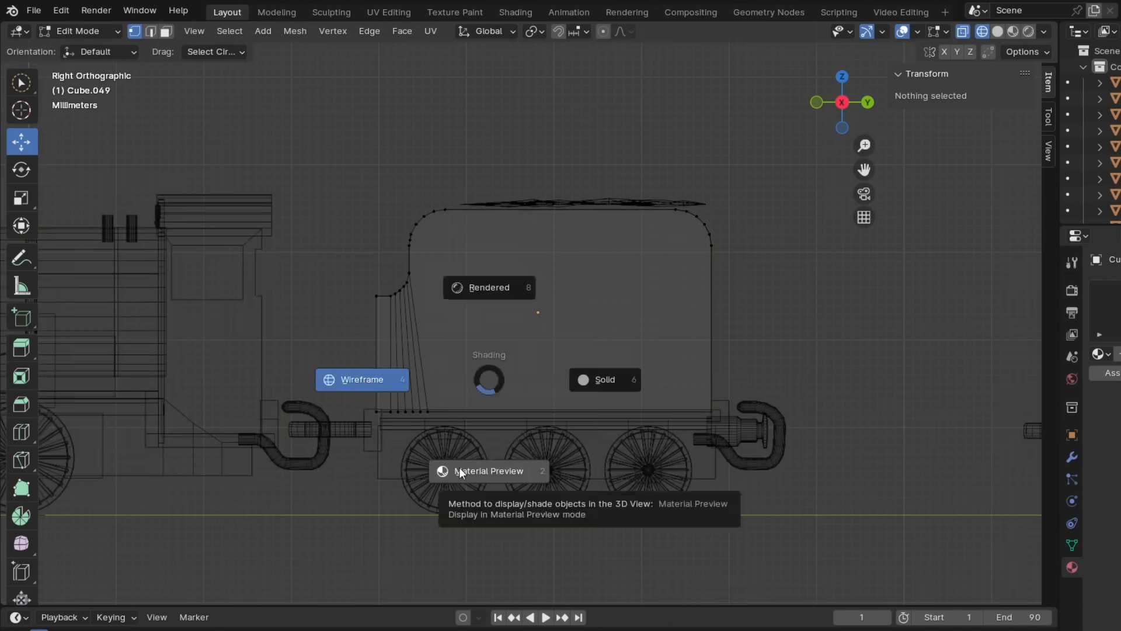
pyautogui.click(461, 471)
pyautogui.press('Tab')
# - Assign a material to the tender side and move it along X towards the tender's outer edge
pyautogui.moveTo(273, 246); pyautogui.dragTo(373, 292, button='middle')
pyautogui.click(1101, 354)
pyautogui.press('KP_7')
pyautogui.moveTo(621, 264); pyautogui.dragTo(730, 264)
# - Duplicate the selected tender part and lower the copy along Z
pyautogui.keyDown('shift'); pyautogui.moveTo(621, 353); pyautogui.dragTo(653, 193, button='middle'); pyautogui.keyUp('shift')
pyautogui.hotkey('shift', 'd')
pyautogui.click(653, 193)
pyautogui.moveTo(653, 134); pyautogui.dragTo(653, 163)
pyautogui.moveTo(714, 273); pyautogui.dragTo(702, 271)
pyautogui.moveTo(864, 444); pyautogui.dragTo(801, 429, button='middle')
pyautogui.moveTo(455, 333); pyautogui.dragTo(531, 363, button='middle')
pyautogui.moveTo(754, 403); pyautogui.dragTo(658, 367, button='middle')
pyautogui.click(658, 351)
pyautogui.rightClick(657, 366)
pyautogui.click(657, 367)
pyautogui.moveTo(584, 391); pyautogui.dragTo(624, 435, button='middle')
# - Duplicate a boiler band along Y to fill the gap between the front bands
pyautogui.moveTo(535, 259); pyautogui.dragTo(554, 258)
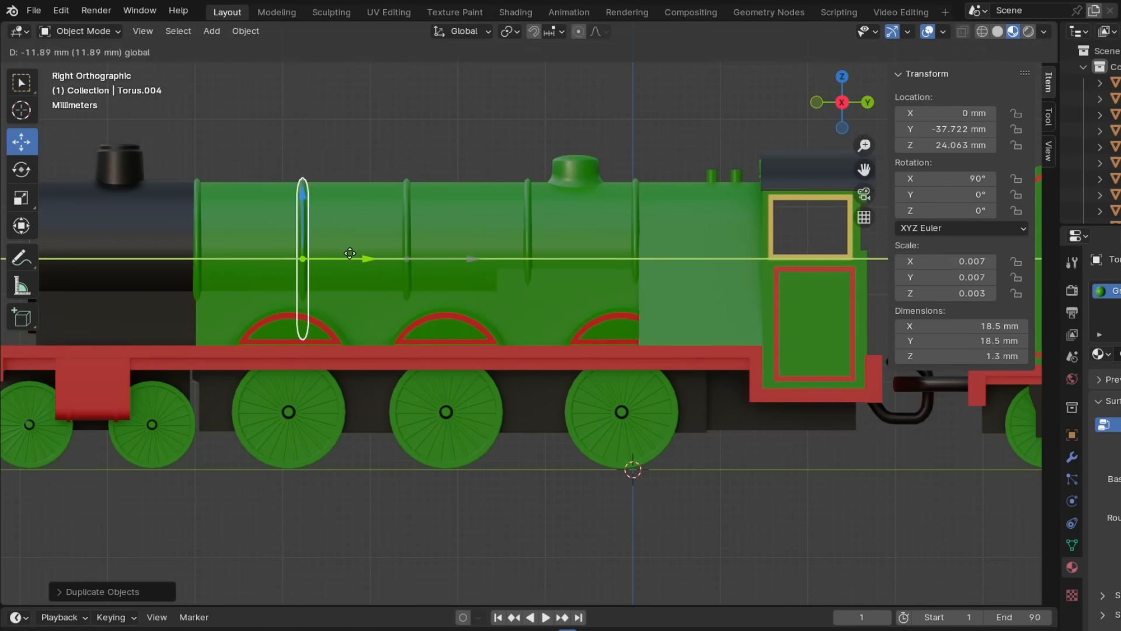
pyautogui.click(584, 302)
pyautogui.scroll(2, 765, 339)
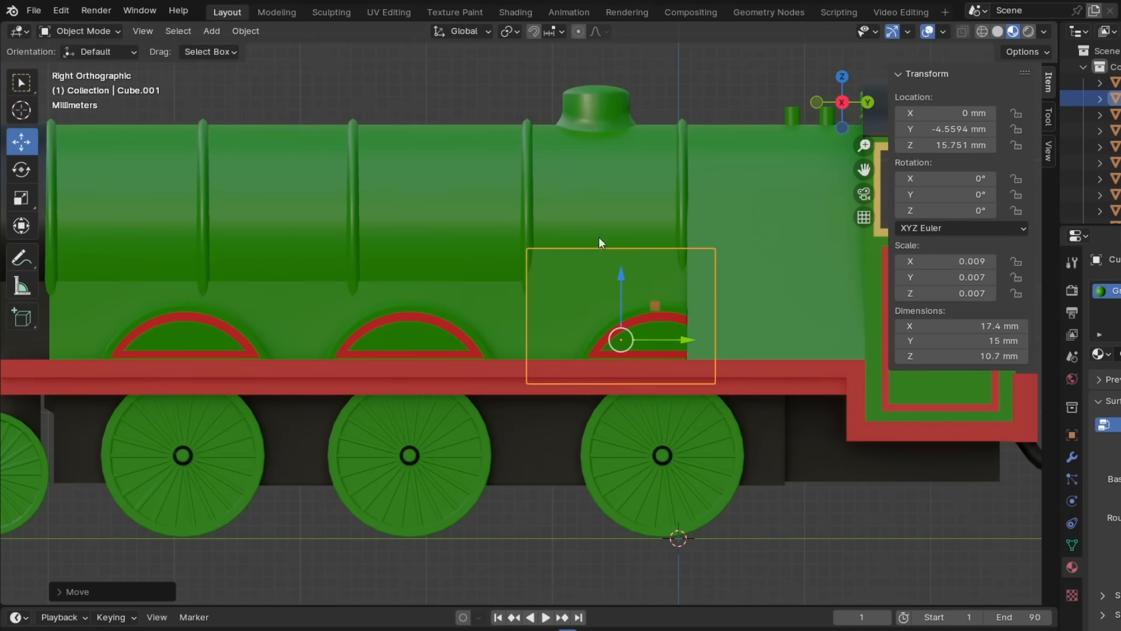
pyautogui.moveTo(673, 110); pyautogui.dragTo(674, 110)
# - Move the middle boiler band back along Y to -24.229 mm
pyautogui.scroll(-4, 584, 175)
pyautogui.click(443, 222)
pyautogui.scroll(2, 442, 222)
pyautogui.moveTo(470, 258); pyautogui.dragTo(485, 258)
pyautogui.moveTo(363, 202); pyautogui.dragTo(604, 342, button='middle')
pyautogui.scroll(-3, 493, 369)
pyautogui.scroll(-2, 478, 349)
pyautogui.scroll(5, 601, 347)
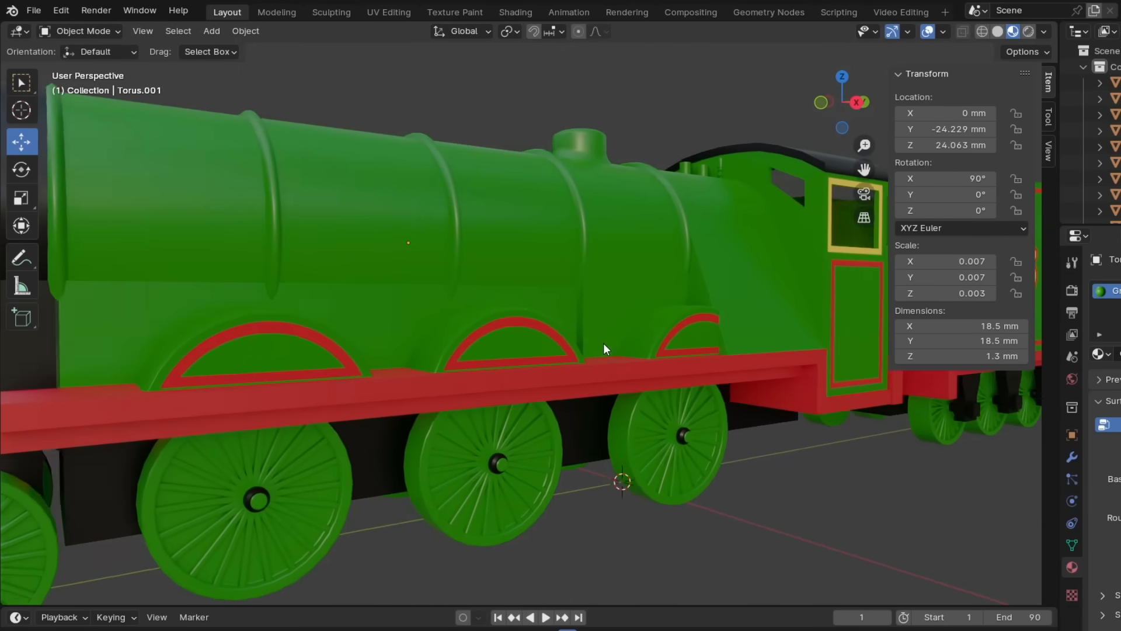
pyautogui.scroll(-5, 518, 375)
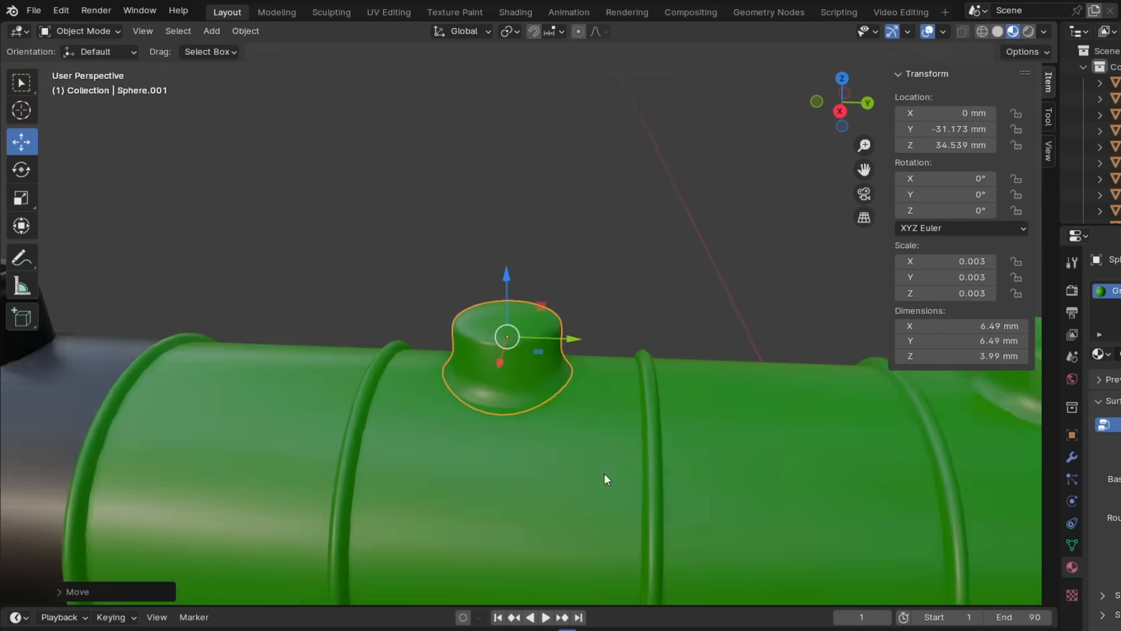
# - Try to narrow the front dome along the Y axis
pyautogui.moveTo(605, 474); pyautogui.dragTo(605, 504, button='middle')
pyautogui.press('s')
pyautogui.press('y')
# - Select the rear half of the front dome's faces in Edit Mode and move them along Y to lengthen the dome
pyautogui.click(101, 66)
pyautogui.press('KP_7')
pyautogui.click(341, 242)
pyautogui.hotkey('shift', 'z')
pyautogui.press('b')
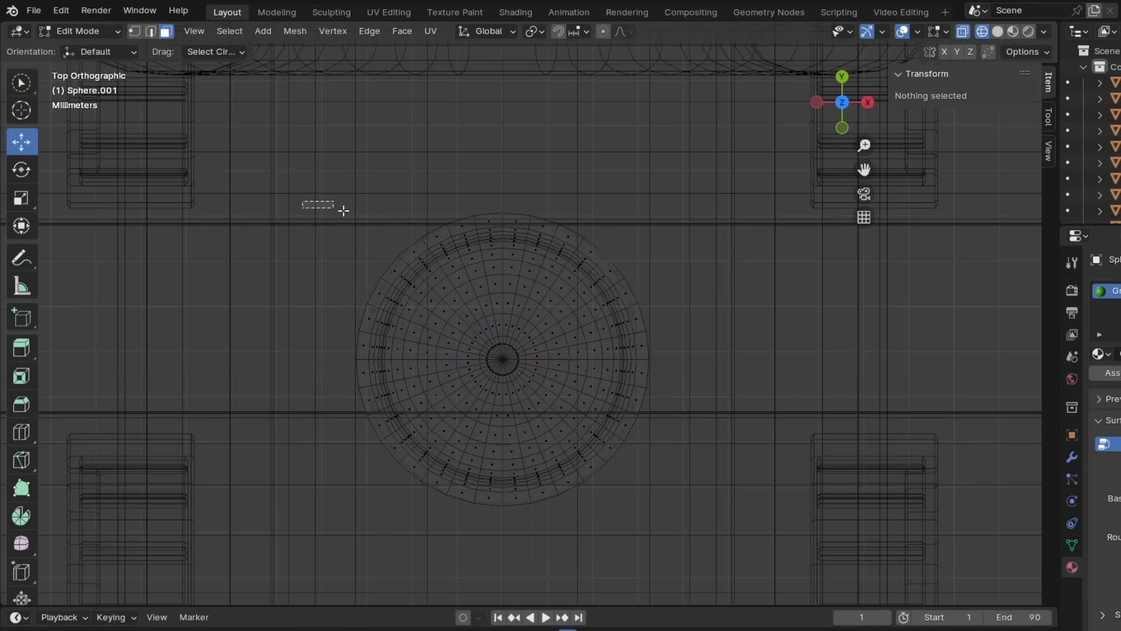
pyautogui.moveTo(303, 201); pyautogui.dragTo(726, 352)
pyautogui.moveTo(502, 236); pyautogui.dragTo(503, 234)
# - Try to extrude the selected dome faces, then undo the changes
pyautogui.press('e')
pyautogui.click(523, 104)
pyautogui.scroll(-2, 643, 303)
pyautogui.click(643, 302)
pyautogui.moveTo(643, 302); pyautogui.dragTo(548, 208, button='middle')
pyautogui.hotkey('ctrl', 'z')
pyautogui.hotkey('ctrl', 'z')
# - Flatten the front dome along Y to a depth of about 2.63 mm and scale it along X
pyautogui.press('KP_3')
pyautogui.press('e')
pyautogui.rightClick(656, 359)
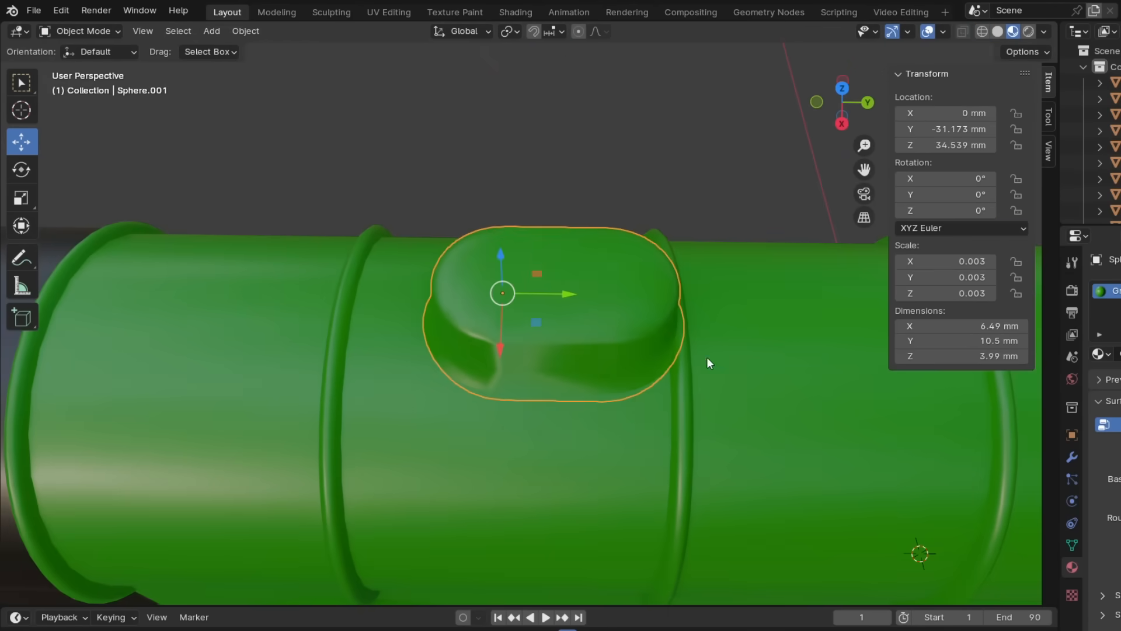
pyautogui.press('s')
pyautogui.press('y')
pyautogui.moveTo(709, 366); pyautogui.dragTo(587, 442, button='middle')
pyautogui.click(538, 330)
pyautogui.press('KP_7')
pyautogui.moveTo(690, 408); pyautogui.dragTo(601, 355, button='middle')
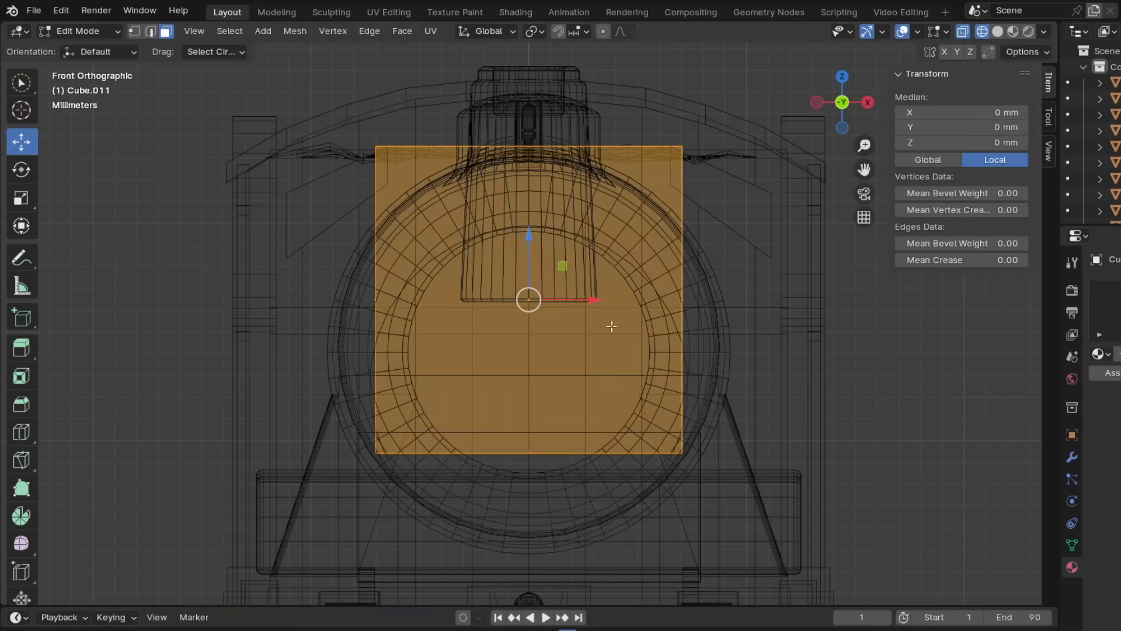
pyautogui.press('s')
pyautogui.press('x')
pyautogui.click(764, 310)
# - Scale the upper vertices of the smokebox's front braces inward along X so they slope against the smokebox
pyautogui.press('1')
pyautogui.hotkey('alt', 'a')
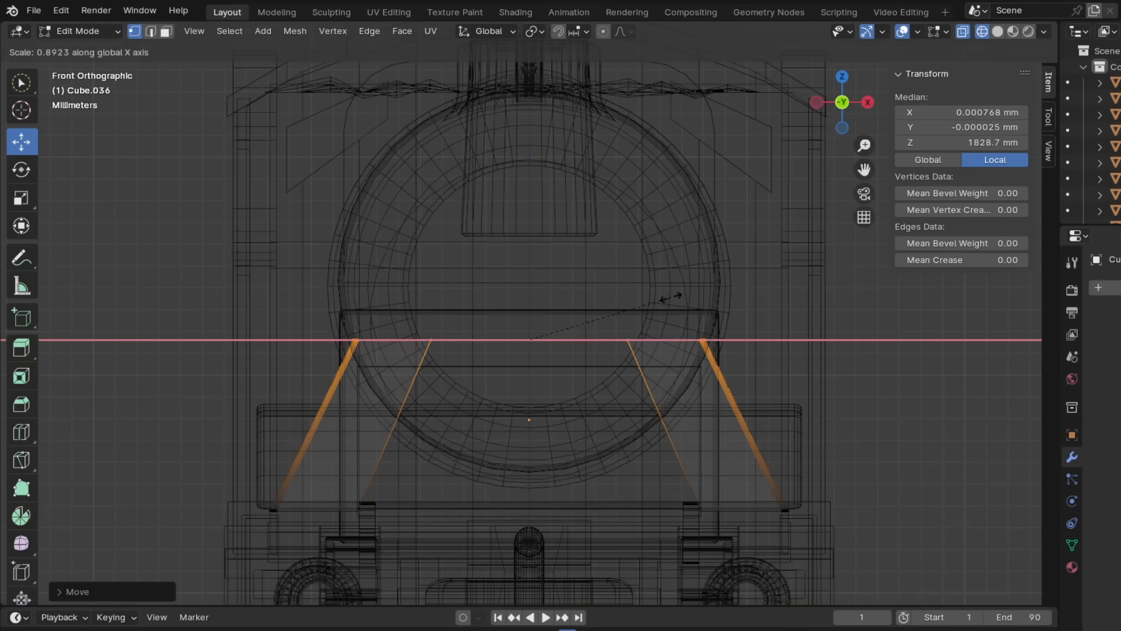
pyautogui.click(101, 49)
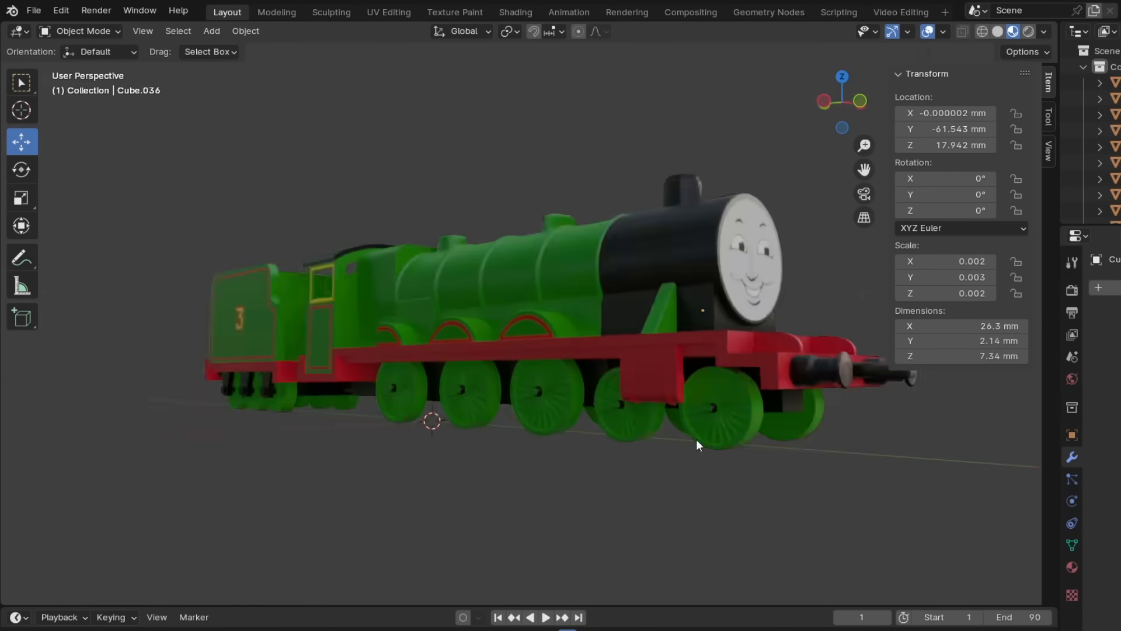
pyautogui.moveTo(696, 439); pyautogui.dragTo(190, 451, button='middle')
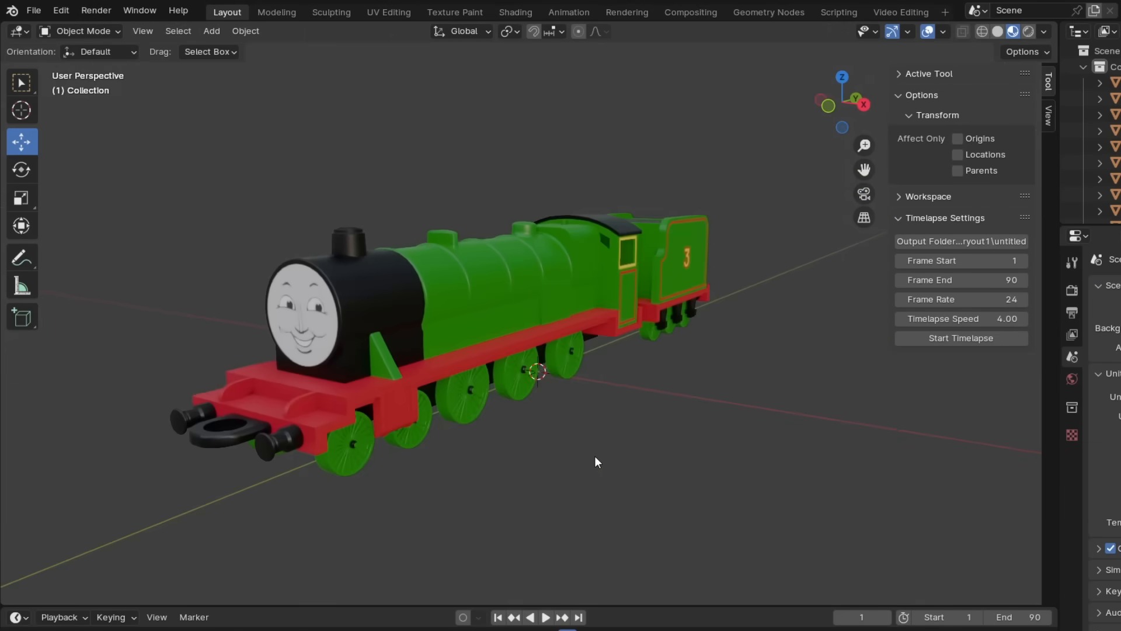
pyautogui.moveTo(594, 456); pyautogui.dragTo(619, 440, button='middle')
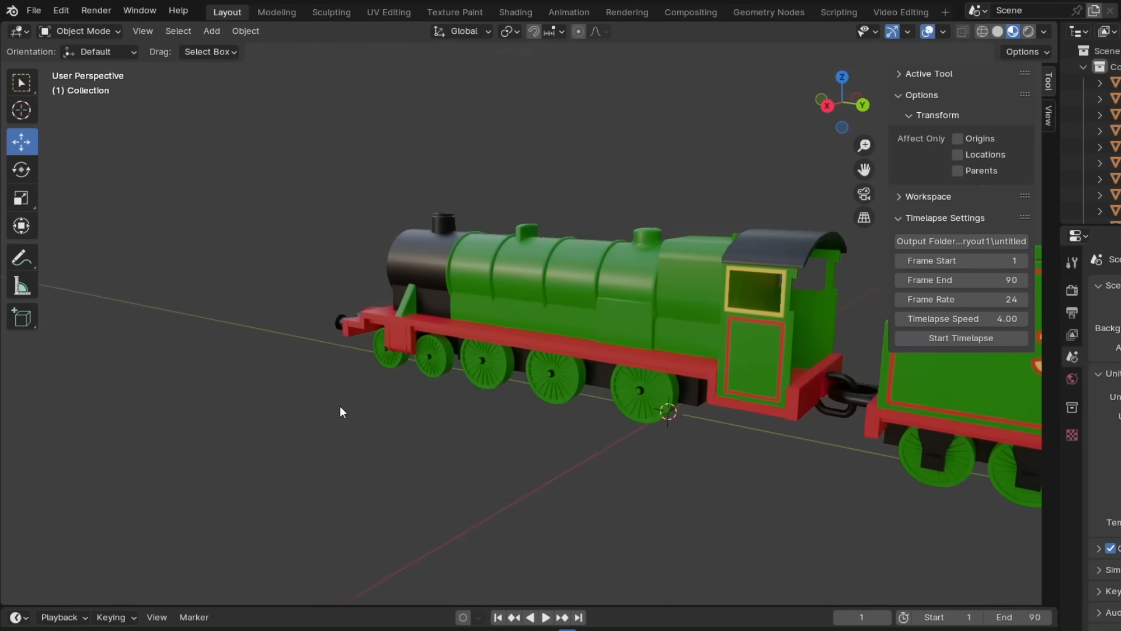
pyautogui.moveTo(340, 407); pyautogui.dragTo(652, 402, button='middle')
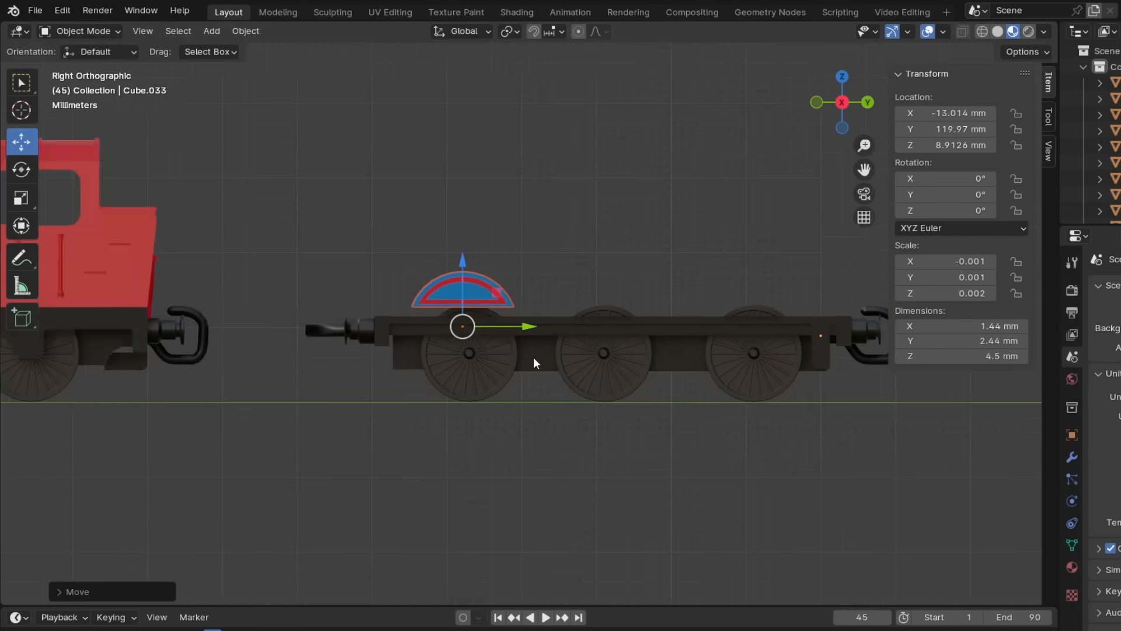
# - Try duplicating the front splasher along Y over the other wheels, then delete the copies
pyautogui.scroll(5, 534, 356)
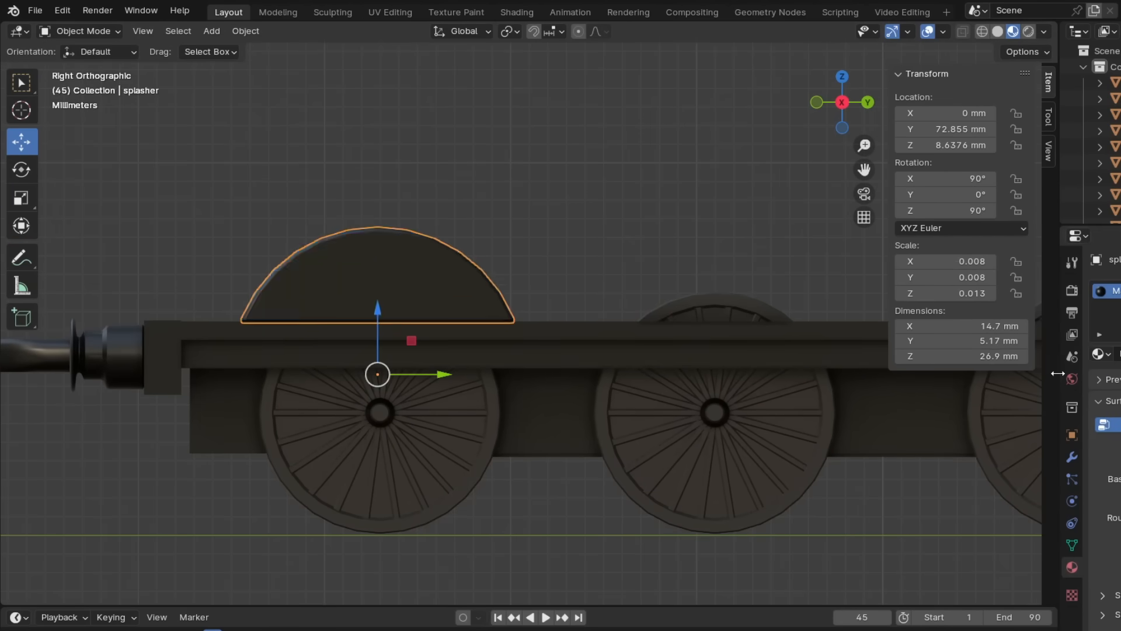
pyautogui.scroll(-4, 551, 392)
pyautogui.keyDown('ctrl'); pyautogui.scroll(2, 551, 392); pyautogui.keyUp('ctrl')
pyautogui.hotkey('shift', 'd')
pyautogui.rightClick(551, 392)
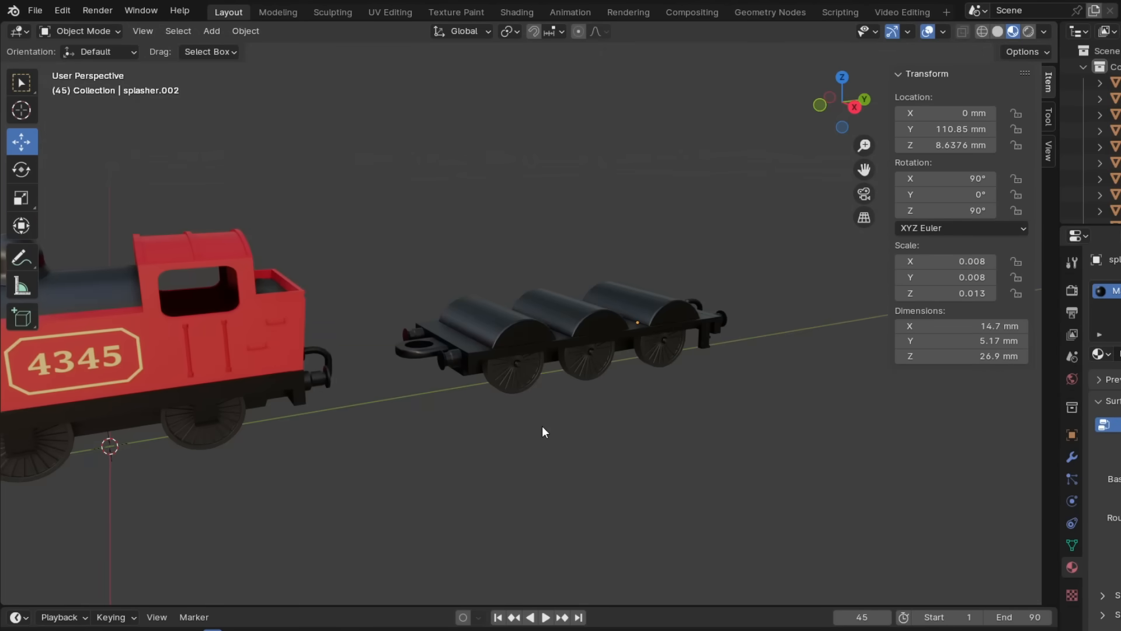
pyautogui.press('KP_3')
pyautogui.press('Delete')
# - Lengthen the front splasher along Y to 16.2 mm and duplicate it along Y over the middle wheel
pyautogui.click(447, 302)
pyautogui.press('s')
pyautogui.press('y')
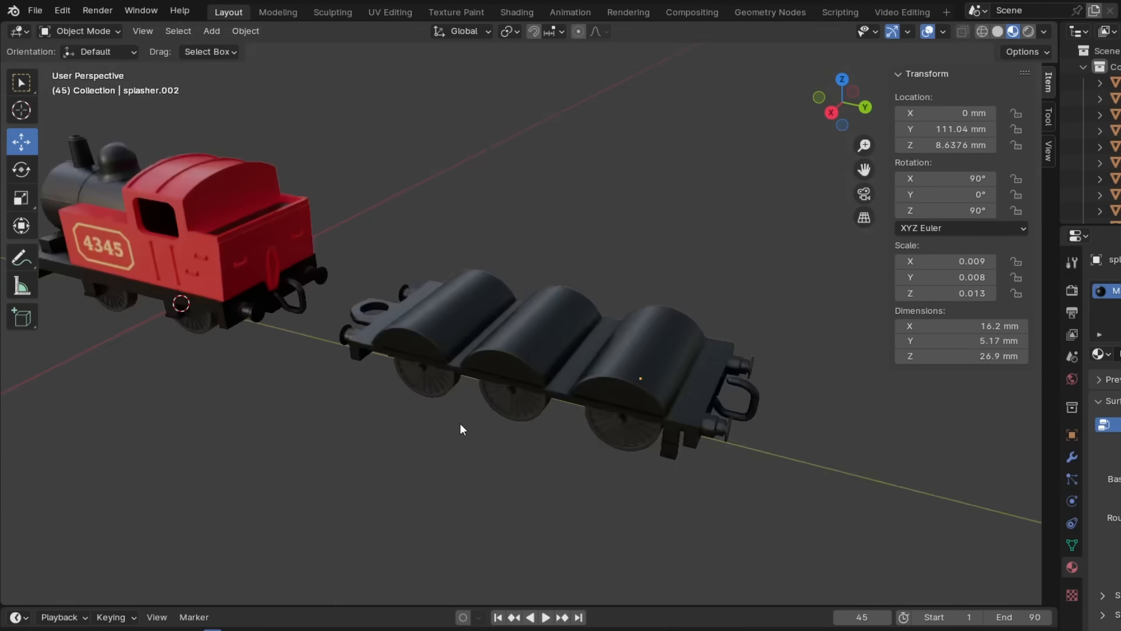
pyautogui.press('KP_7')
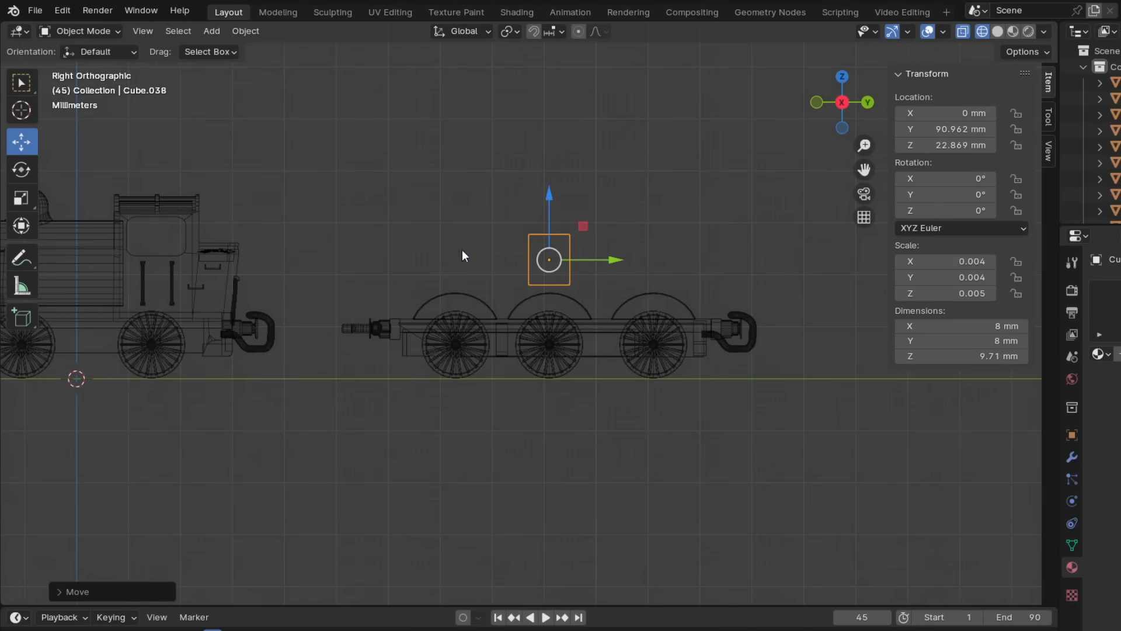
# - Scale the new cube above the six-wheel chassis along X and Y to size the tank body
pyautogui.press('KP_1')
pyautogui.scroll(3, 738, 285)
pyautogui.press('s')
pyautogui.press('x')
pyautogui.click(738, 285)
pyautogui.press('KP_3')
pyautogui.scroll(-2, 622, 313)
pyautogui.press('s')
pyautogui.press('y')
pyautogui.click(646, 253)
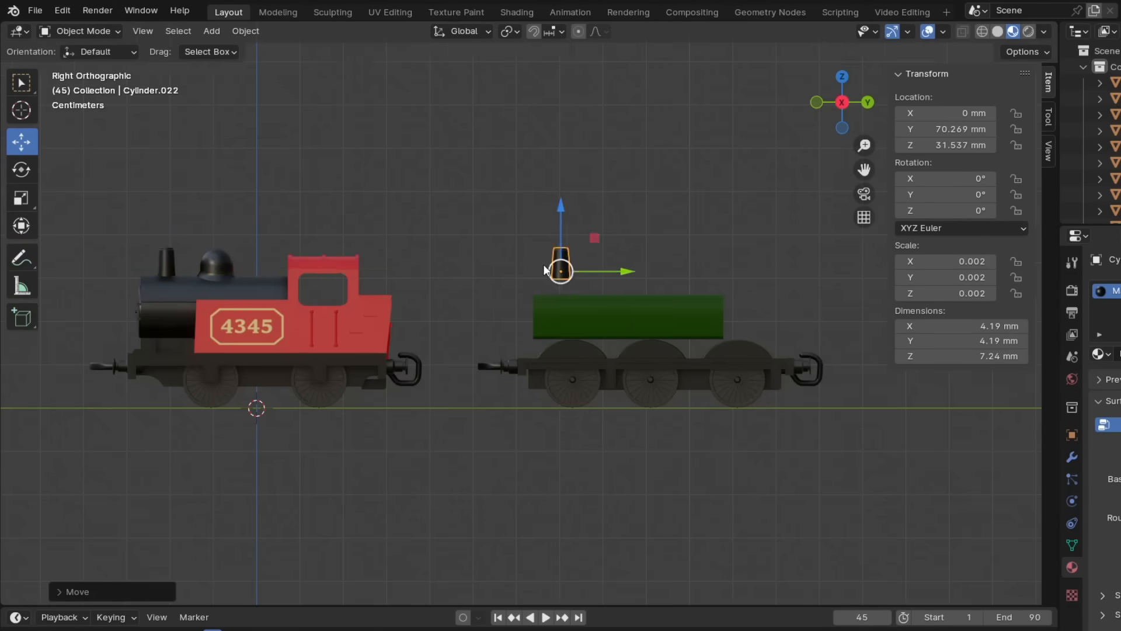
# - Lower the chimney to Z 29.075 mm and slim it to 3.31 mm wide
pyautogui.scroll(2, 556, 275)
pyautogui.moveTo(587, 193); pyautogui.dragTo(589, 206)
pyautogui.click(625, 195)
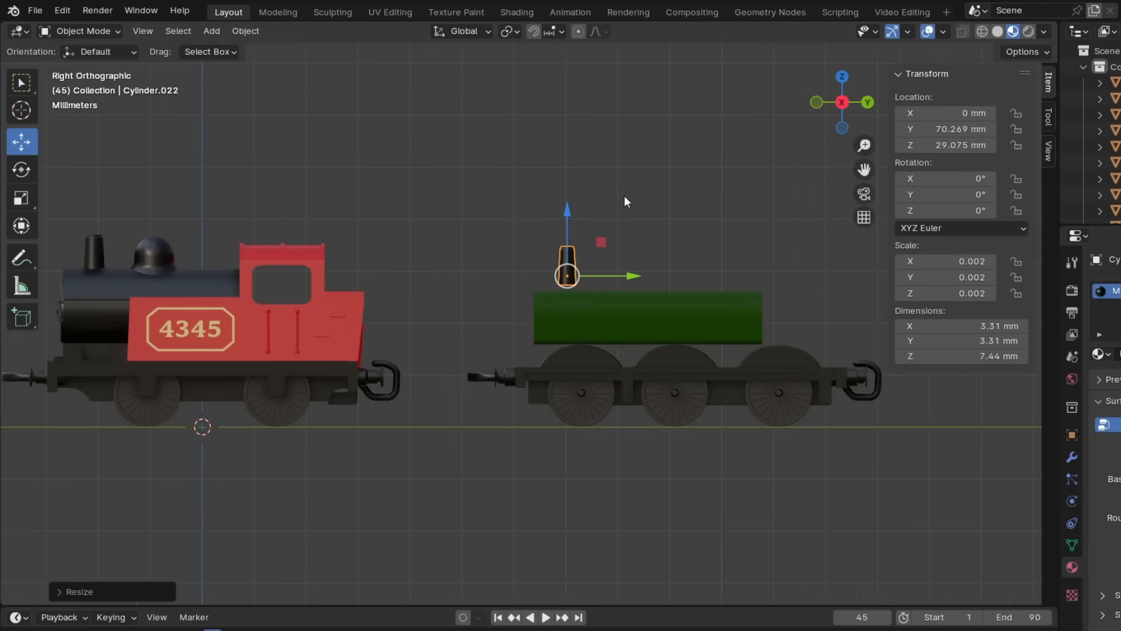
# - Change the chimney's material to the same green as the tank body
pyautogui.scroll(2, 595, 229)
pyautogui.click(1100, 353)
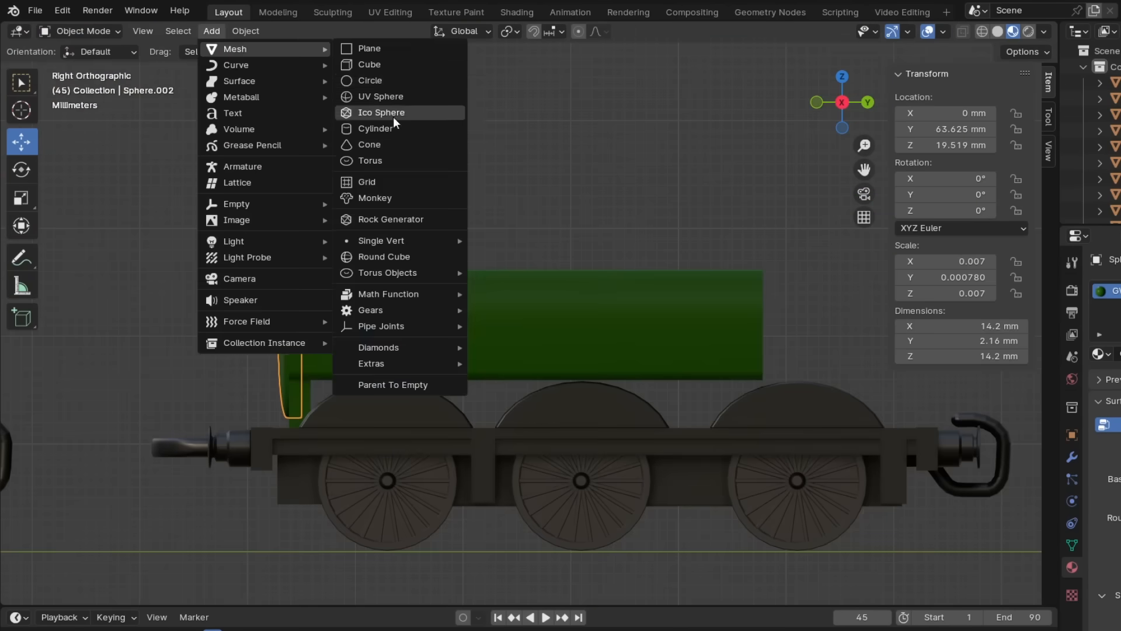
pyautogui.click(375, 128)
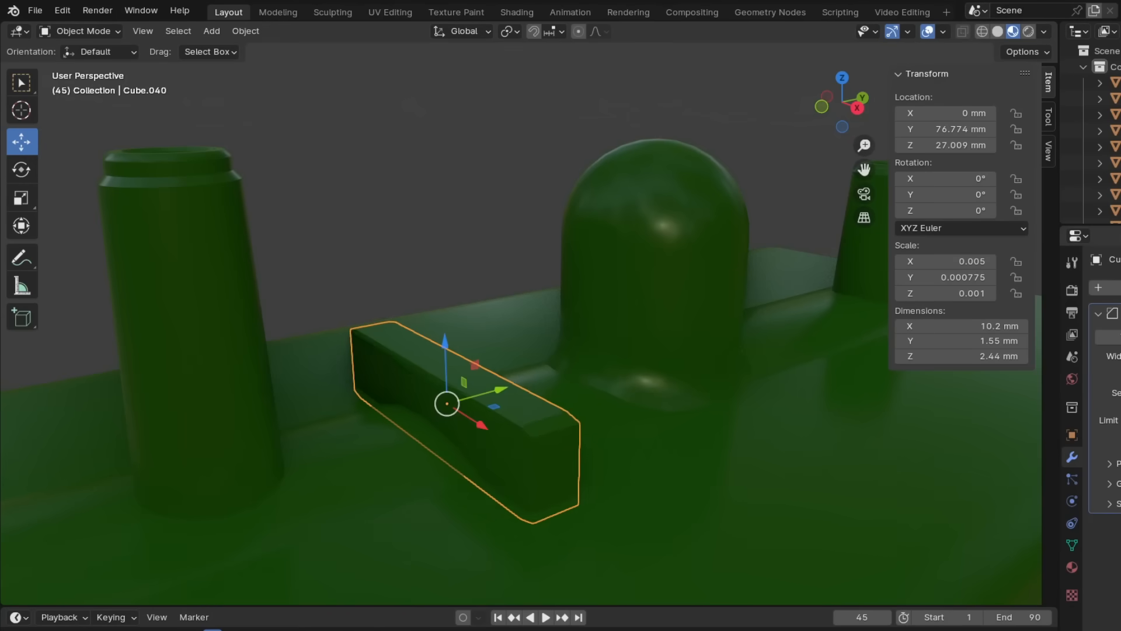
# - Scale the new block beneath the tank along X to a width of about 14.9 mm
pyautogui.moveTo(701, 427); pyautogui.dragTo(567, 364, button='middle')
pyautogui.scroll(3, 567, 364)
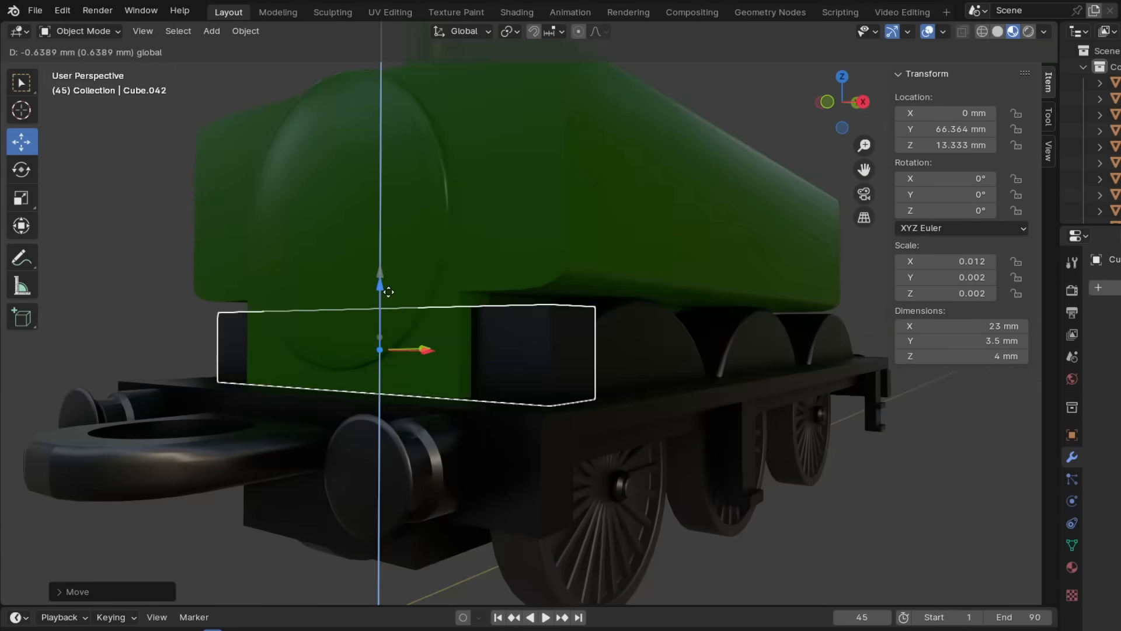
pyautogui.press('s')
pyautogui.press('x')
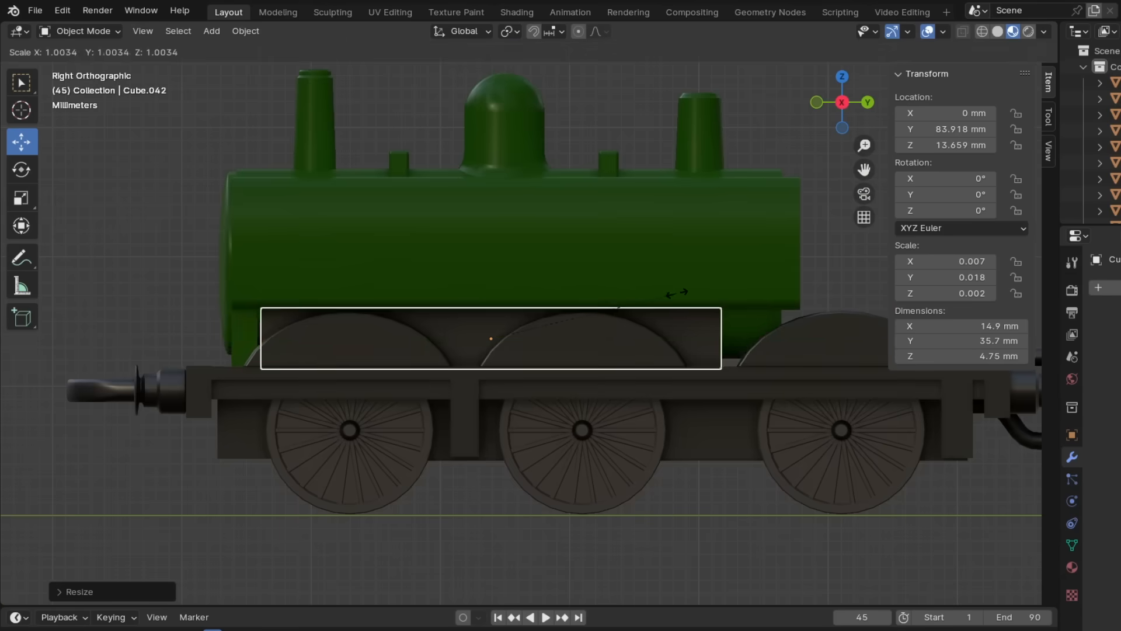
# - Duplicate a part for the small round cap on the tank top beside the dome and scale it
pyautogui.hotkey('shift', 'd')
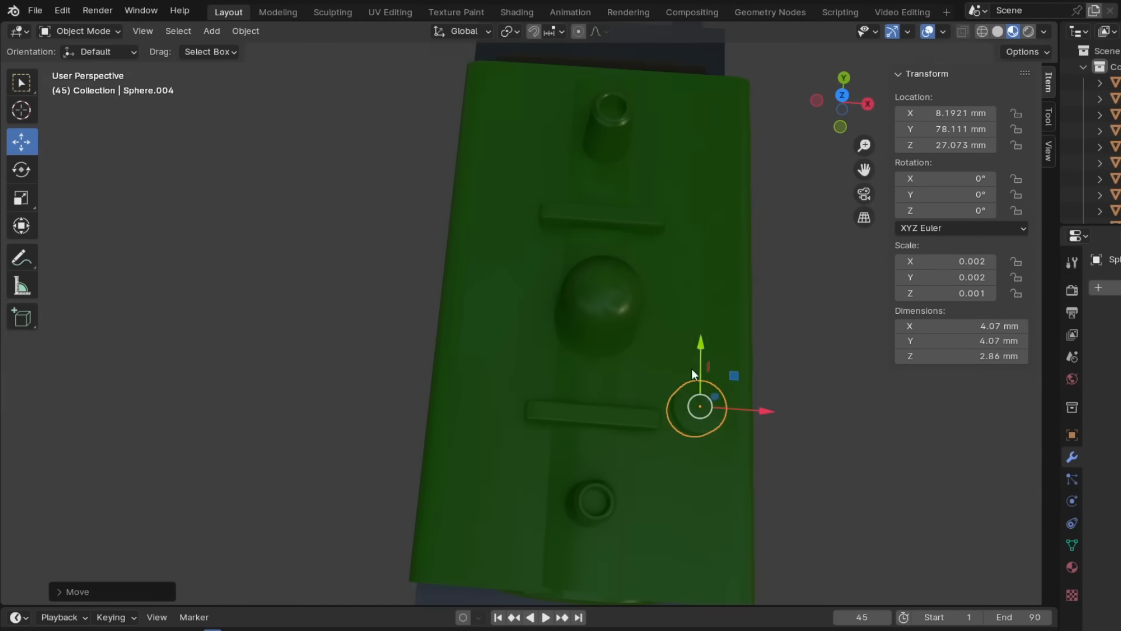
pyautogui.press('s')
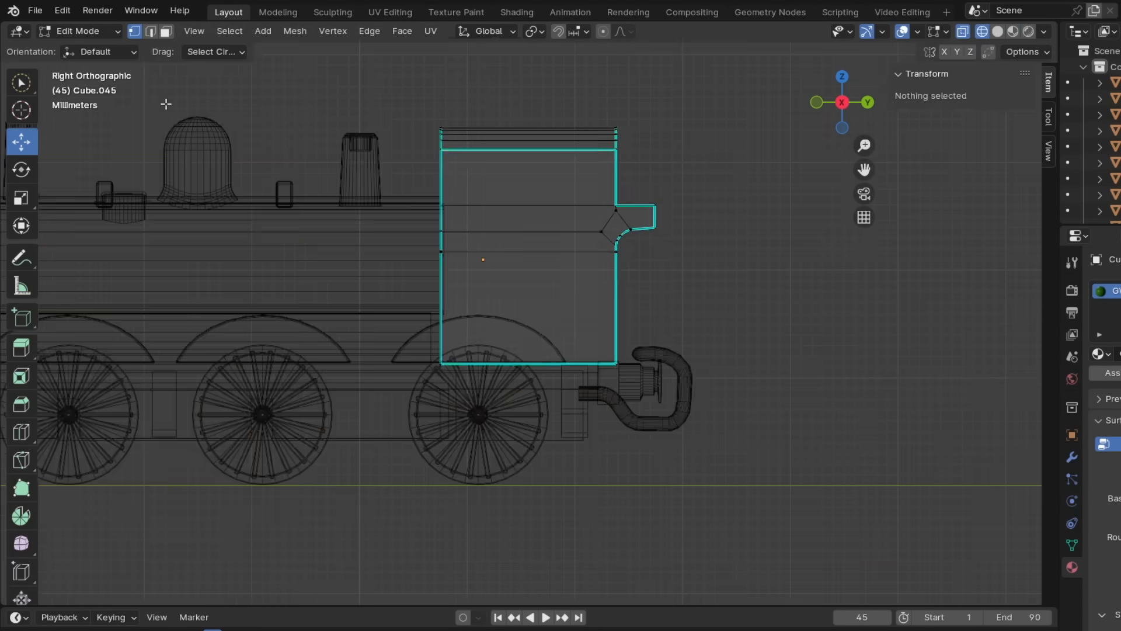
pyautogui.scroll(8, 606, 287)
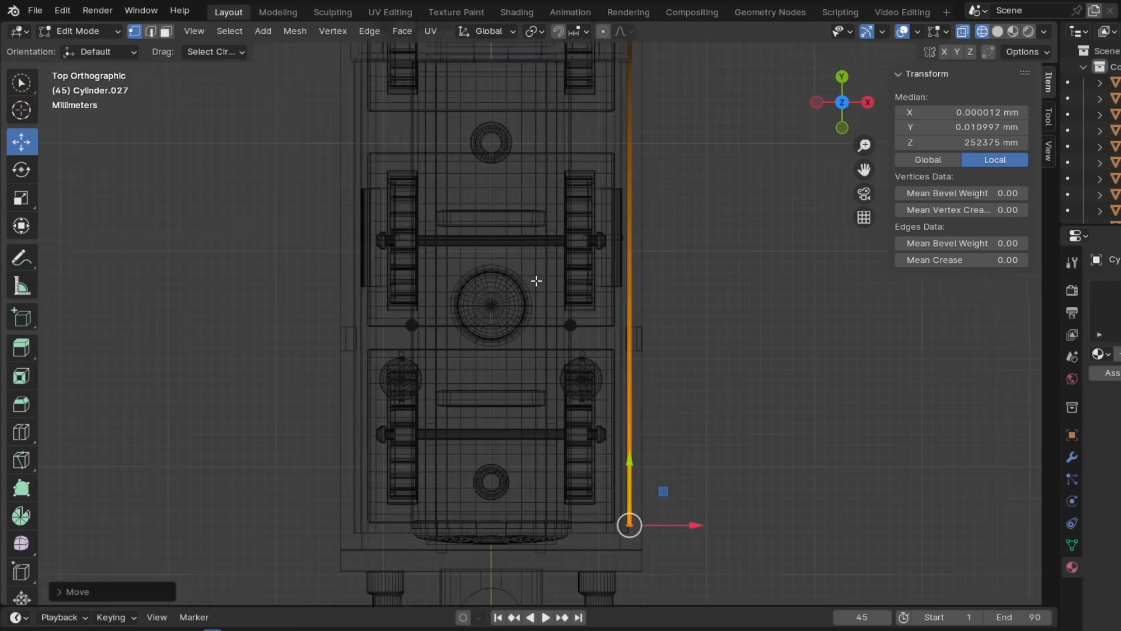
# - Bend the handrail's front end inward around the tank corner by rotating its extruded end loops
pyautogui.keyDown('shift'); pyautogui.moveTo(624, 520); pyautogui.dragTo(674, 276, button='middle'); pyautogui.keyUp('shift')
pyautogui.scroll(10, 674, 276)
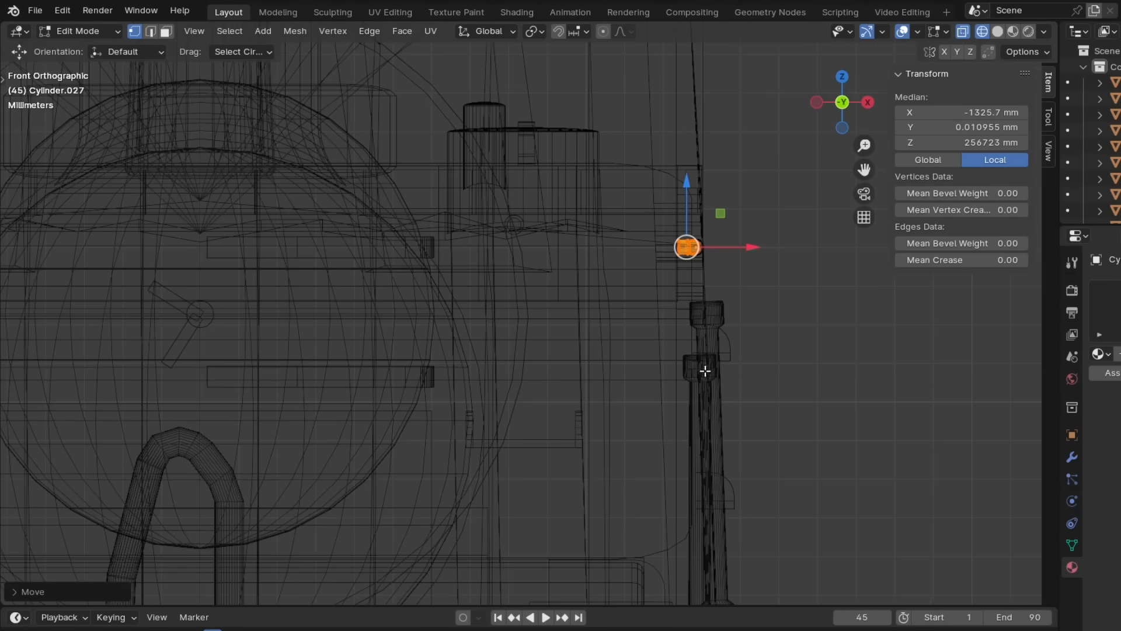
pyautogui.keyDown('shift'); pyautogui.moveTo(649, 251); pyautogui.dragTo(613, 266, button='middle'); pyautogui.keyUp('shift')
pyautogui.scroll(4, 627, 250)
pyautogui.hotkey('alt', 'a')
pyautogui.click(165, 270)
# - Extrude and rotate the handrail's end in short segments to follow the curve of the smokebox front
pyautogui.scroll(-4, 350, 304)
pyautogui.keyDown('shift'); pyautogui.moveTo(462, 318); pyautogui.dragTo(695, 332, button='middle'); pyautogui.keyUp('shift')
pyautogui.scroll(5, 685, 356)
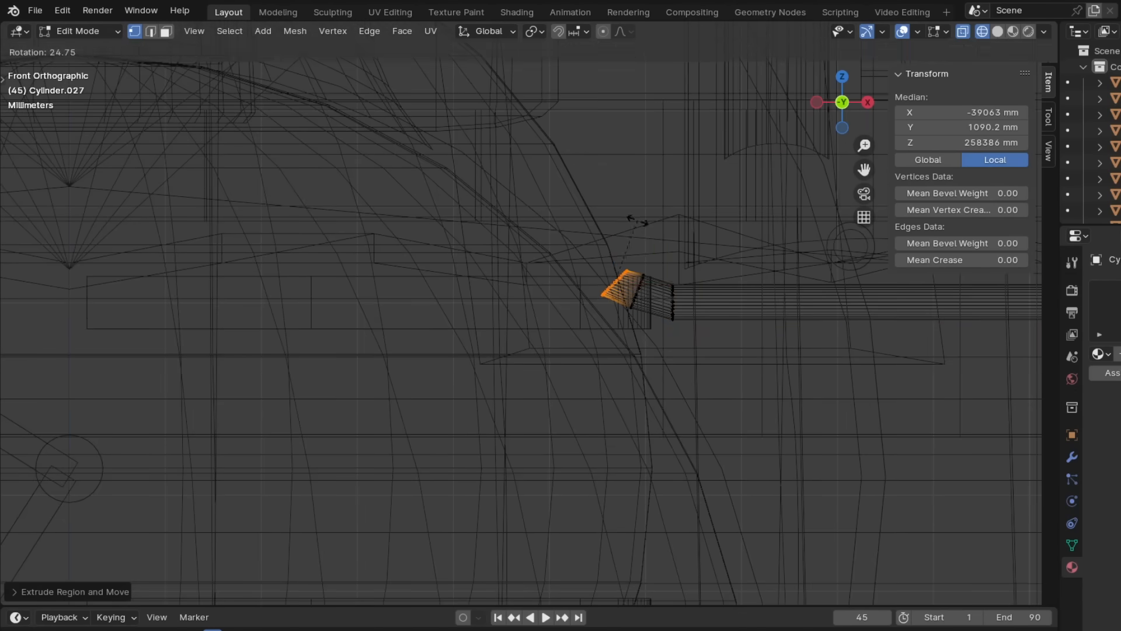
pyautogui.keyDown('shift'); pyautogui.moveTo(543, 153); pyautogui.dragTo(643, 225, button='middle'); pyautogui.keyUp('shift')
pyautogui.press('e')
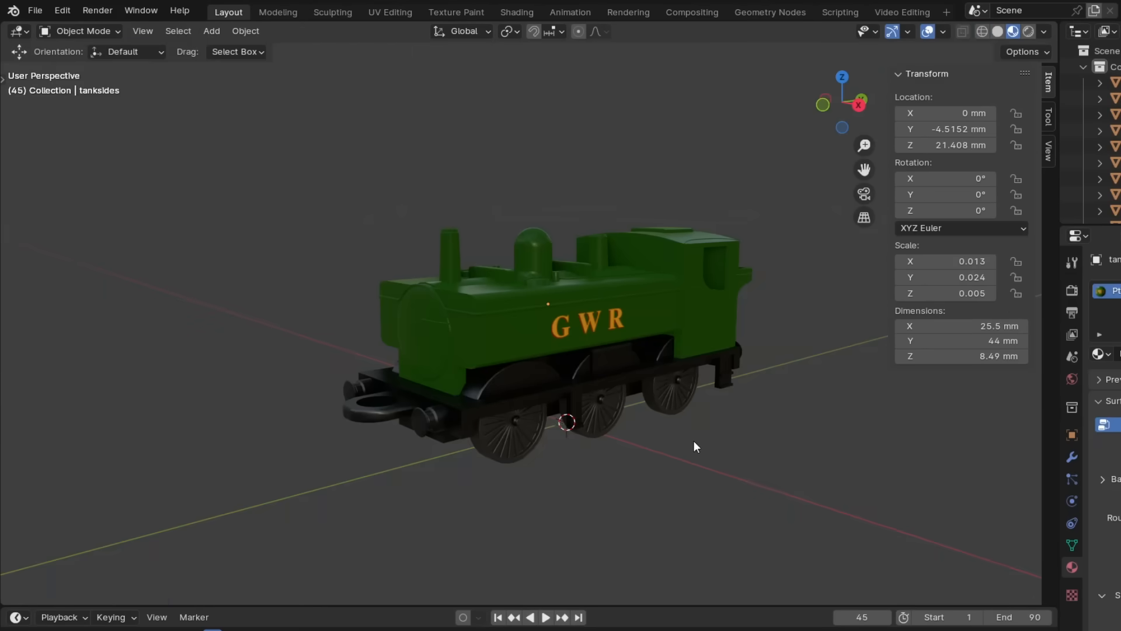
# - Examine the green tank engine with its curved handrail from several angles
pyautogui.moveTo(693, 445); pyautogui.dragTo(134, 434, button='middle')
pyautogui.moveTo(207, 435); pyautogui.dragTo(67, 514, button='middle')
pyautogui.moveTo(935, 467); pyautogui.dragTo(763, 466, button='middle')
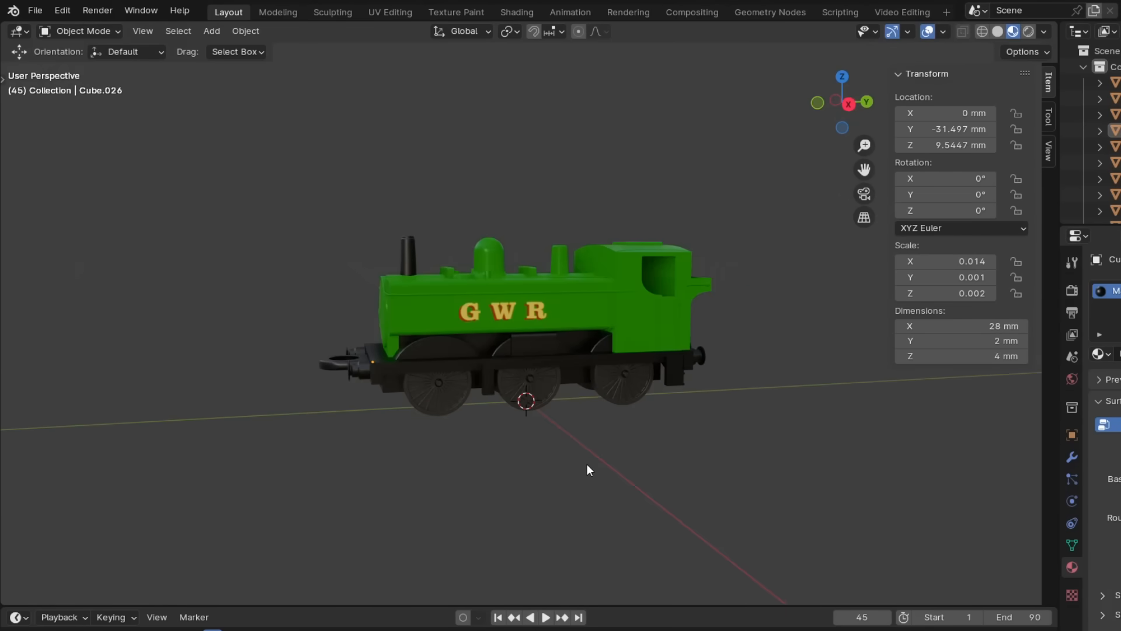
pyautogui.moveTo(587, 465); pyautogui.dragTo(306, 449, button='middle')
pyautogui.scroll(-2, 530, 442)
pyautogui.scroll(4, 773, 451)
pyautogui.moveTo(598, 428); pyautogui.dragTo(656, 443, button='middle')
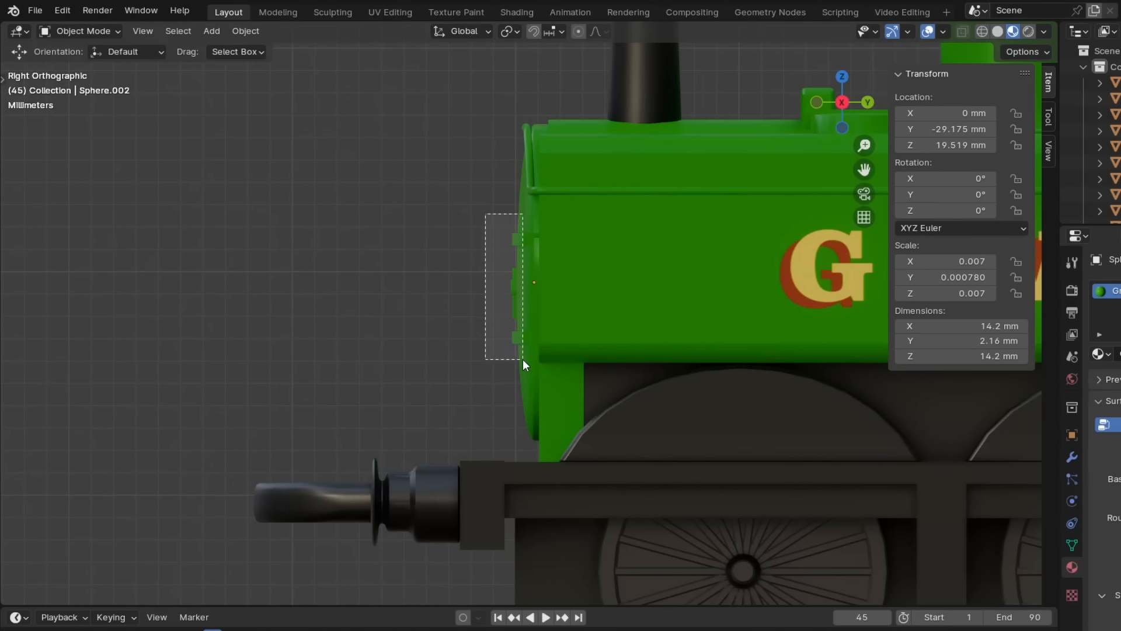
# - Replace the smokebox door's front fittings with a flat upright face disc 12.7 mm in diameter
pyautogui.moveTo(581, 131); pyautogui.dragTo(617, 128, button='middle')
pyautogui.press('Tab')
pyautogui.moveTo(772, 331); pyautogui.dragTo(786, 341)
pyautogui.moveTo(785, 341); pyautogui.dragTo(773, 343, button='middle')
pyautogui.click(444, 233)
pyautogui.click(80, 32)
pyautogui.click(81, 50)
pyautogui.moveTo(549, 336); pyautogui.dragTo(551, 372, button='middle')
pyautogui.click(531, 340)
pyautogui.scroll(-6, 530, 341)
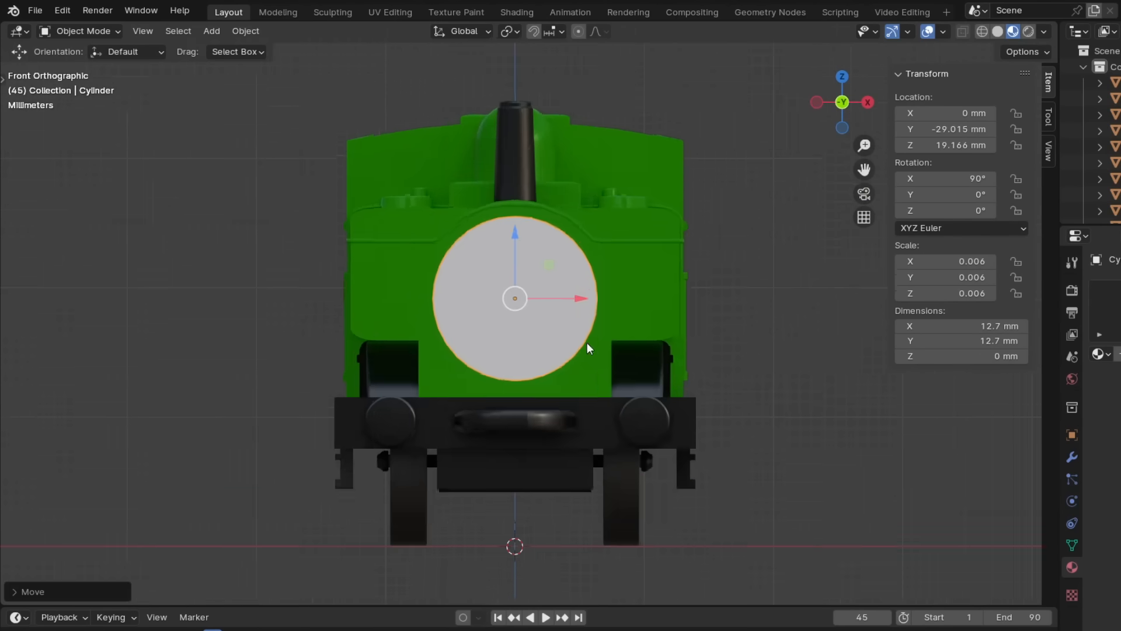
# - Give the disc the Face material and add an image texture feeding its base colour
pyautogui.moveTo(587, 348); pyautogui.dragTo(403, 75, button='middle')
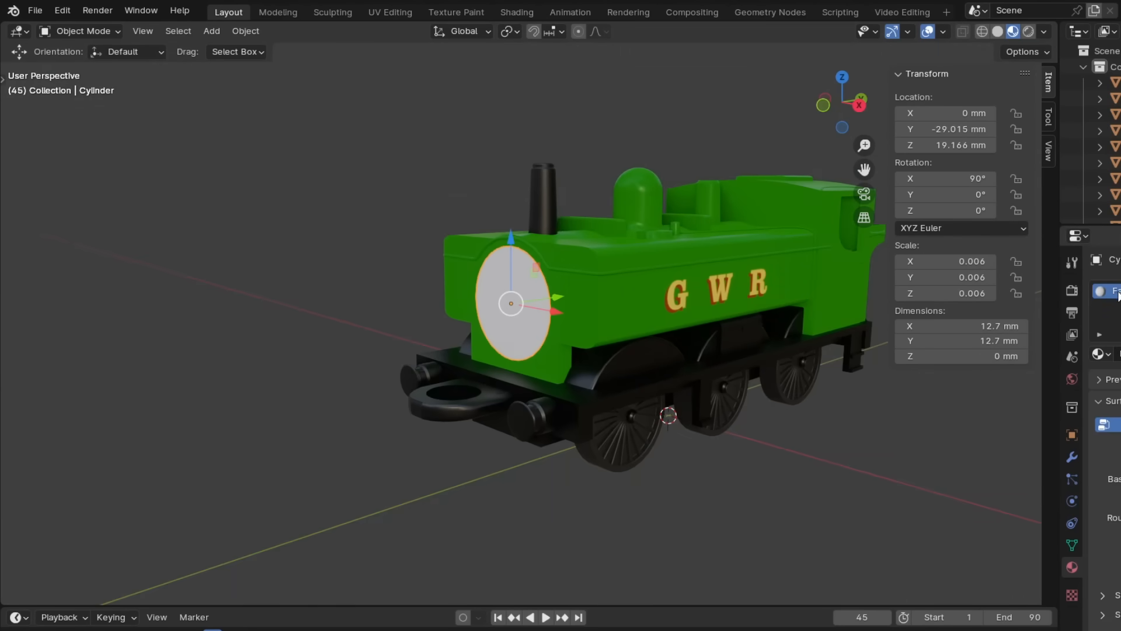
pyautogui.click(333, 12)
pyautogui.click(517, 11)
pyautogui.click(359, 393)
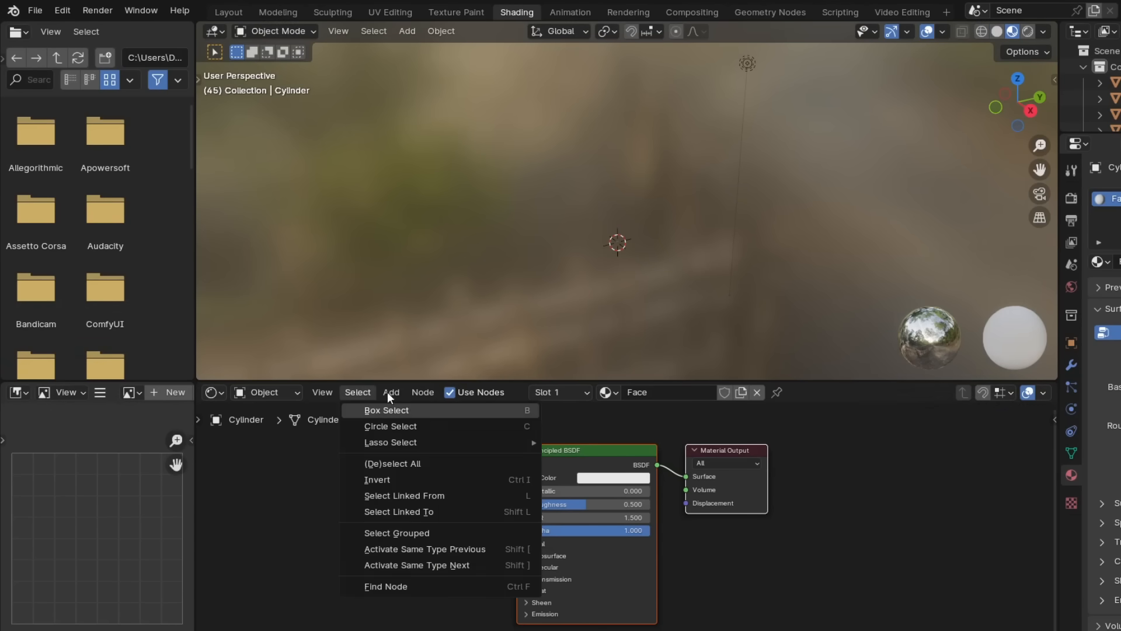
pyautogui.click(539, 384)
pyautogui.click(334, 450)
pyautogui.moveTo(474, 474); pyautogui.dragTo(512, 481)
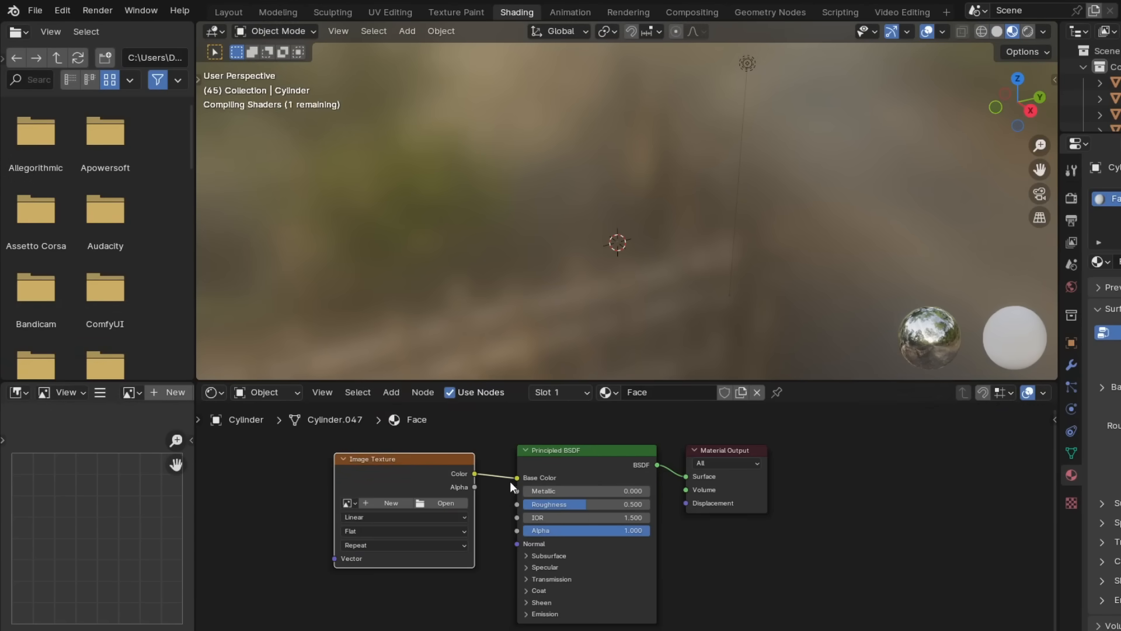
pyautogui.click(228, 12)
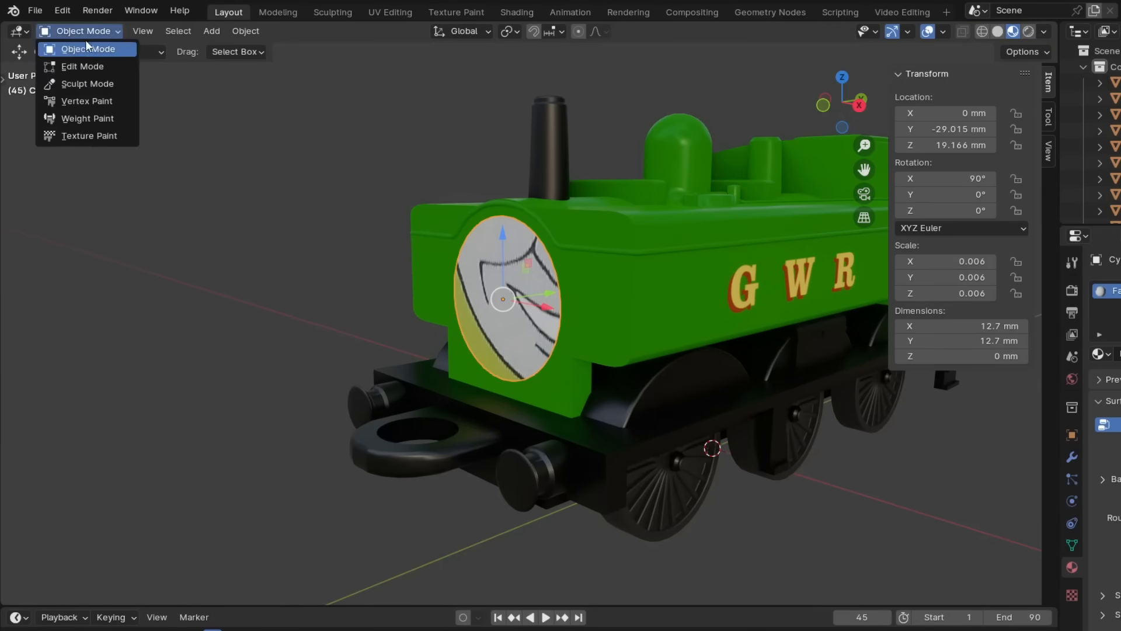
# - Unwrap the disc with Smart UV Project and rotate it so the face image stands upright
pyautogui.press('Tab')
pyautogui.press('a')
pyautogui.press('u')
pyautogui.click(464, 311)
pyautogui.click(459, 445)
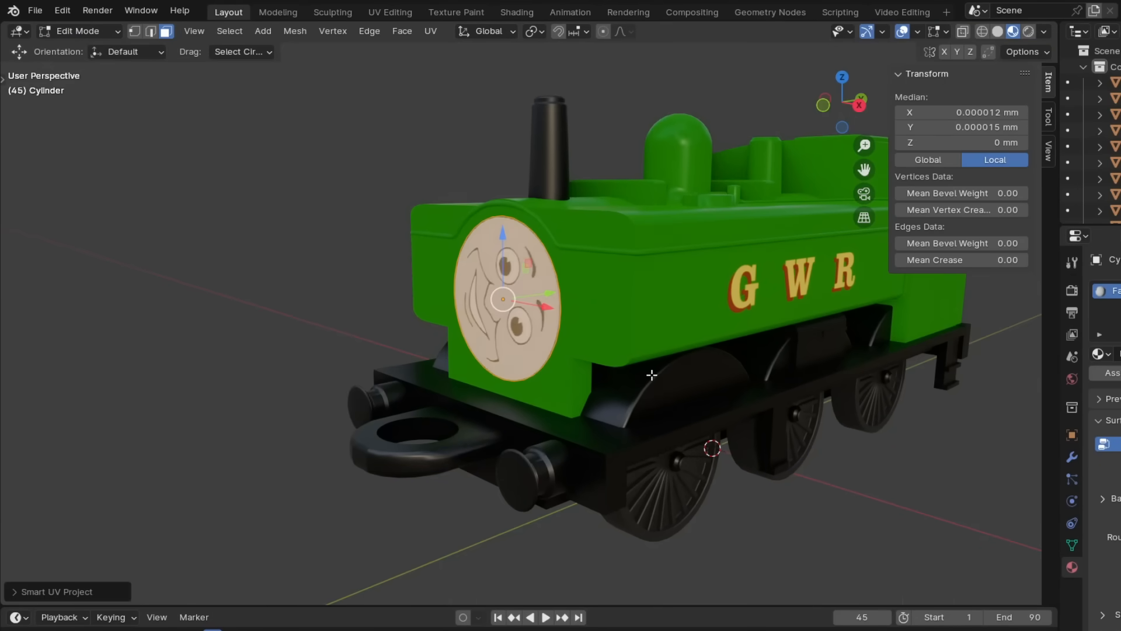
pyautogui.press('KP_1')
pyautogui.press('r')
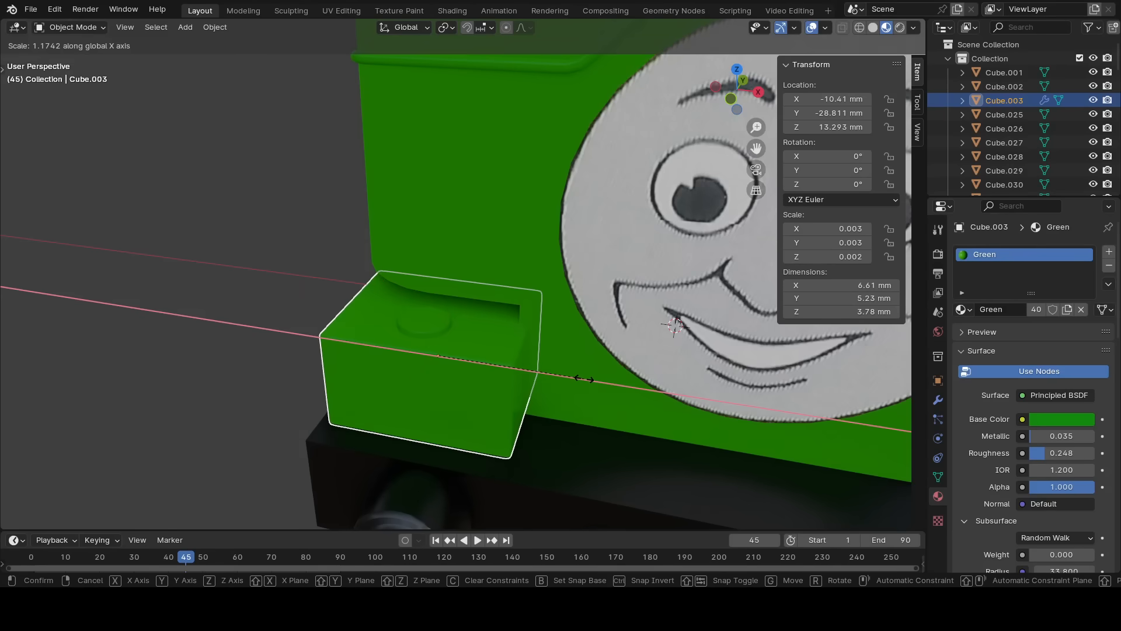
pyautogui.click(594, 374)
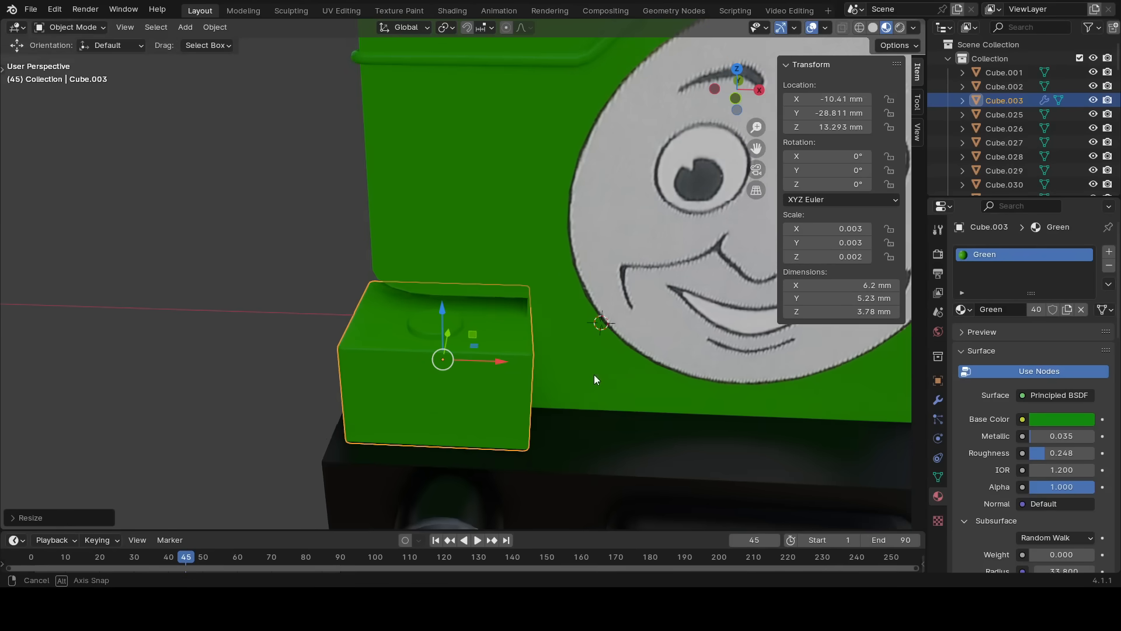
# - Move the resized green box into place on the footplate beside the face and open the cab's mesh for editing
pyautogui.press('KP_1')
pyautogui.press('g')
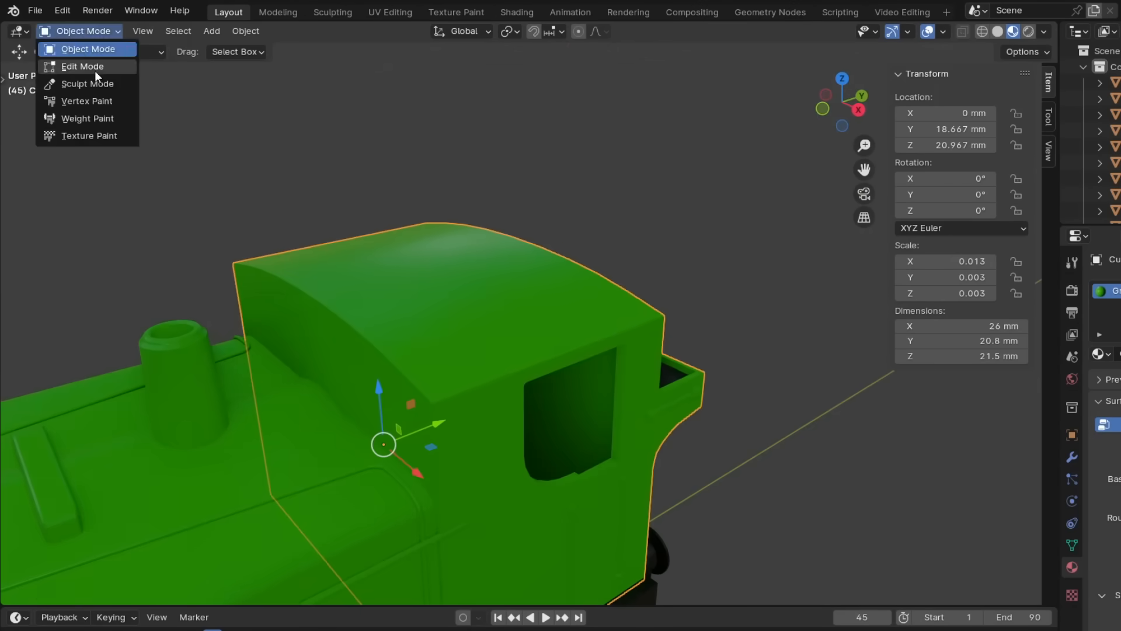
pyautogui.click(88, 65)
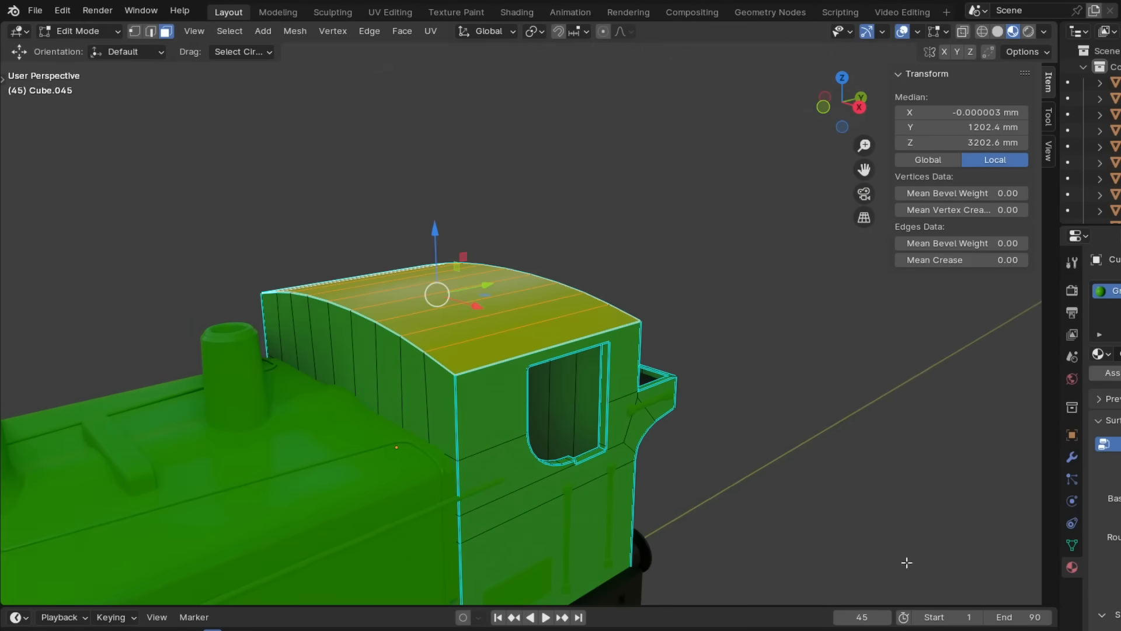
pyautogui.click(907, 564)
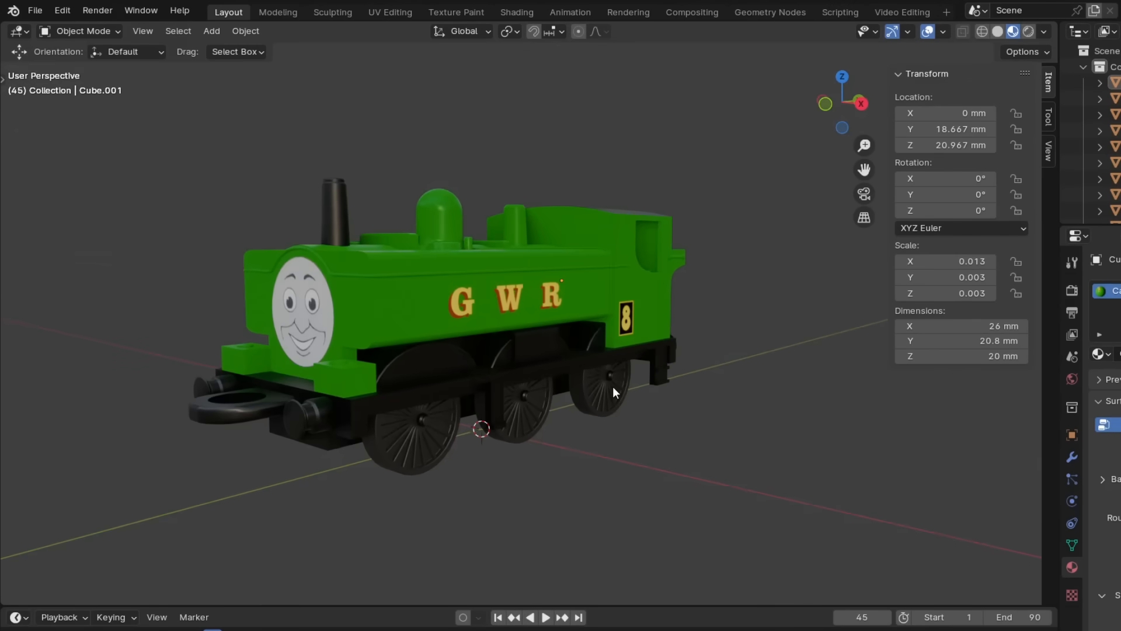
# - Delete the thin horizontal strip on the tank front at the positive X side of the face
pyautogui.moveTo(796, 454); pyautogui.dragTo(240, 456, button='middle')
pyautogui.moveTo(668, 465); pyautogui.dragTo(479, 464, button='middle')
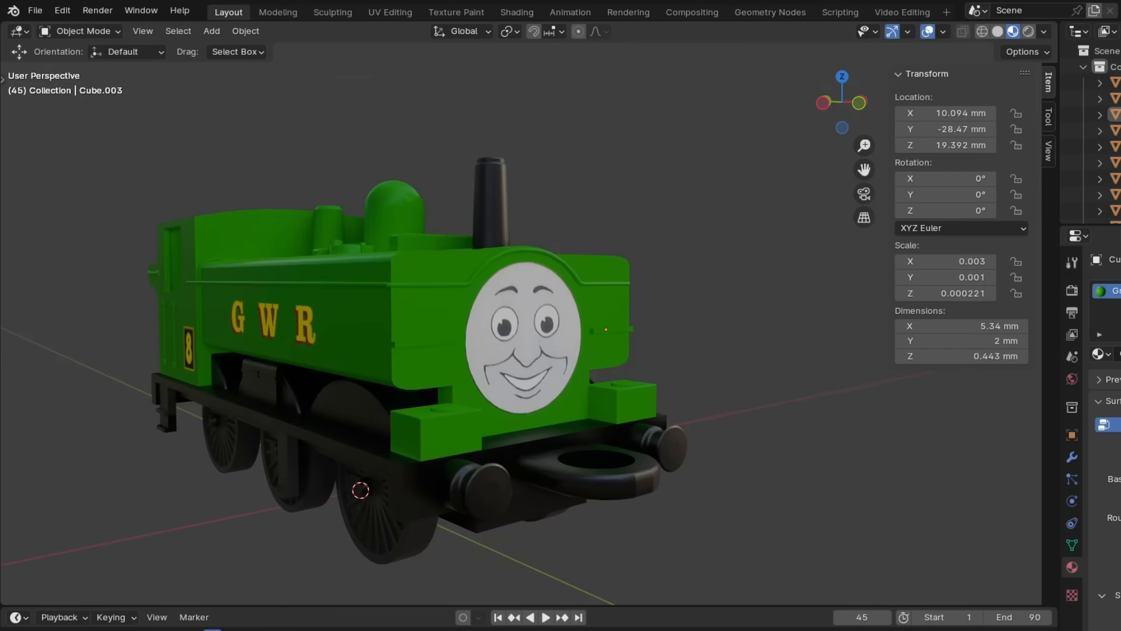
pyautogui.scroll(3, 465, 421)
pyautogui.click(679, 334)
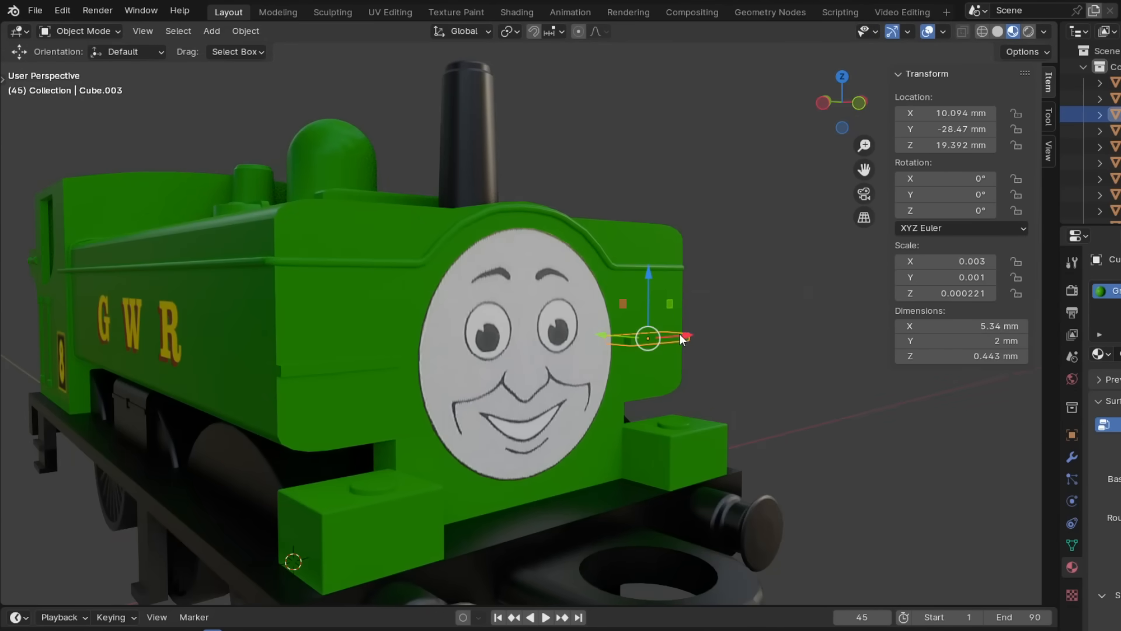
pyautogui.press('Delete')
# - Shorten the remaining thin strip beside the face to 4.7 mm along the X axis
pyautogui.press('KP_3')
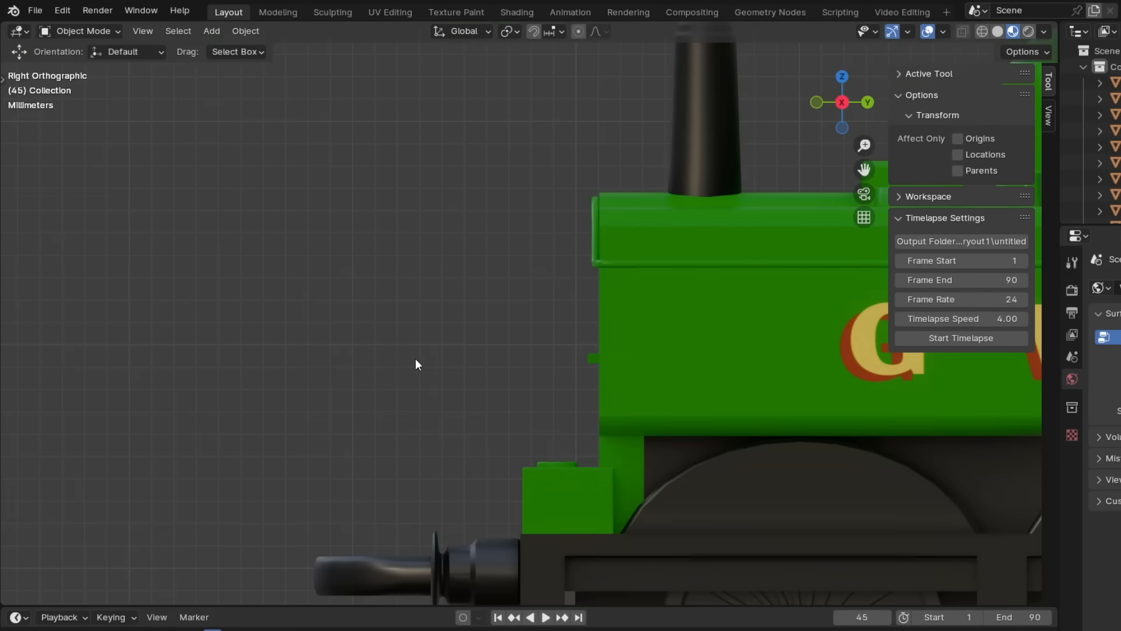
pyautogui.press('KP_1')
pyautogui.click(369, 366)
pyautogui.press('s')
pyautogui.press('x')
pyautogui.press('Escape')
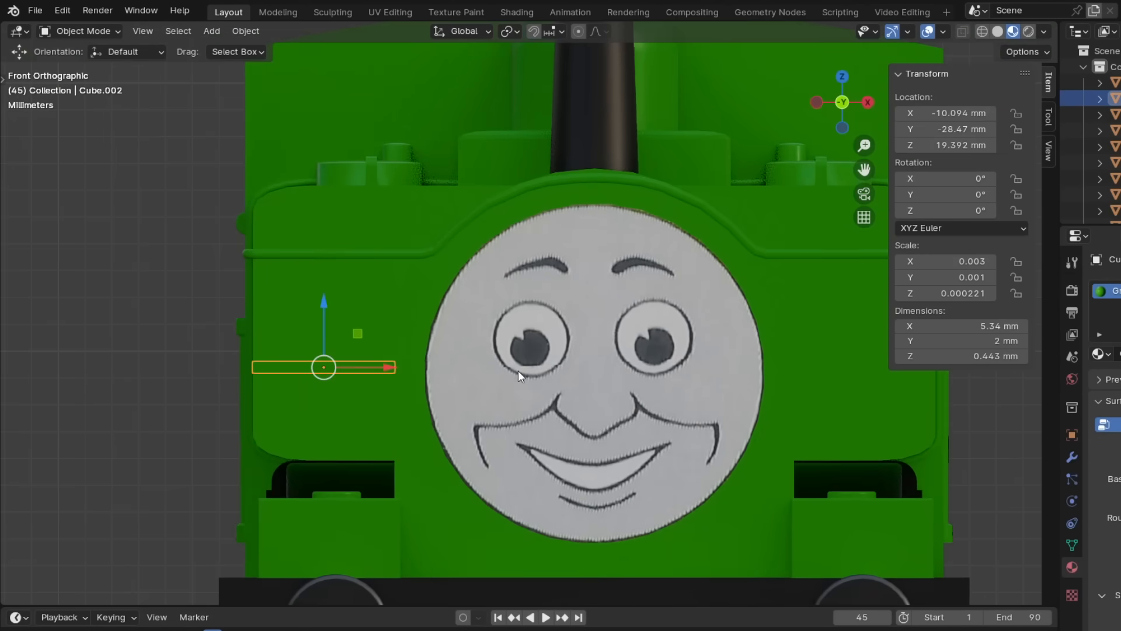
pyautogui.click(559, 388)
pyautogui.scroll(-2, 562, 394)
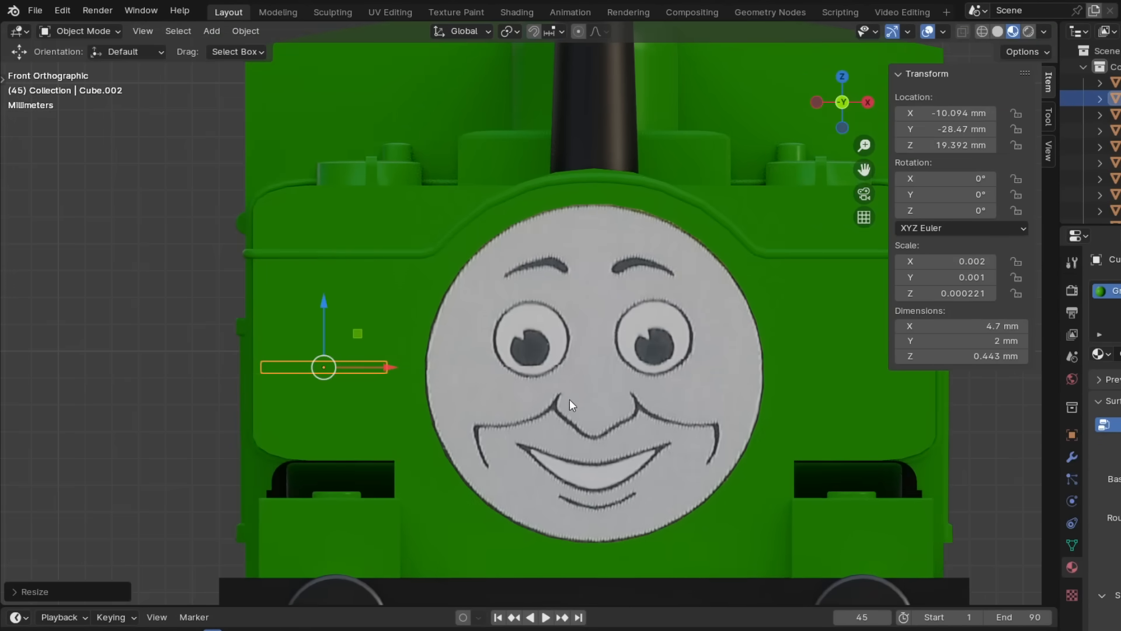
# - Duplicate the shortened strip to the matching spot on the other side of the face
pyautogui.hotkey('shift', 'd')
pyautogui.press('Escape')
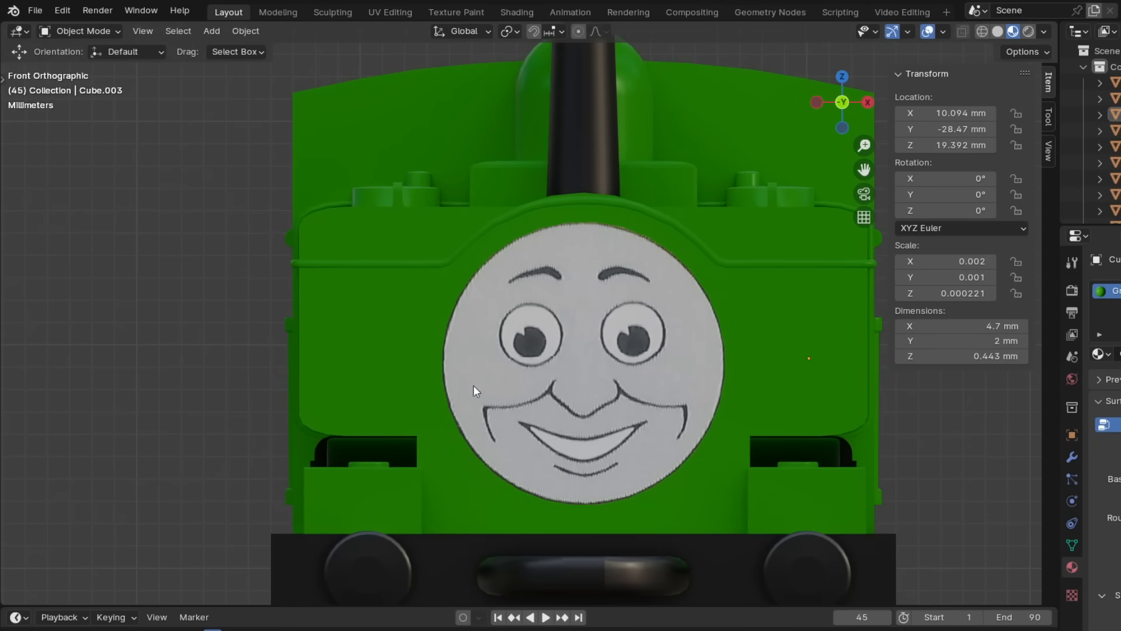
pyautogui.scroll(-2, 609, 408)
pyautogui.moveTo(609, 408); pyautogui.dragTo(696, 437, button='middle')
pyautogui.moveTo(796, 449); pyautogui.dragTo(734, 443, button='middle')
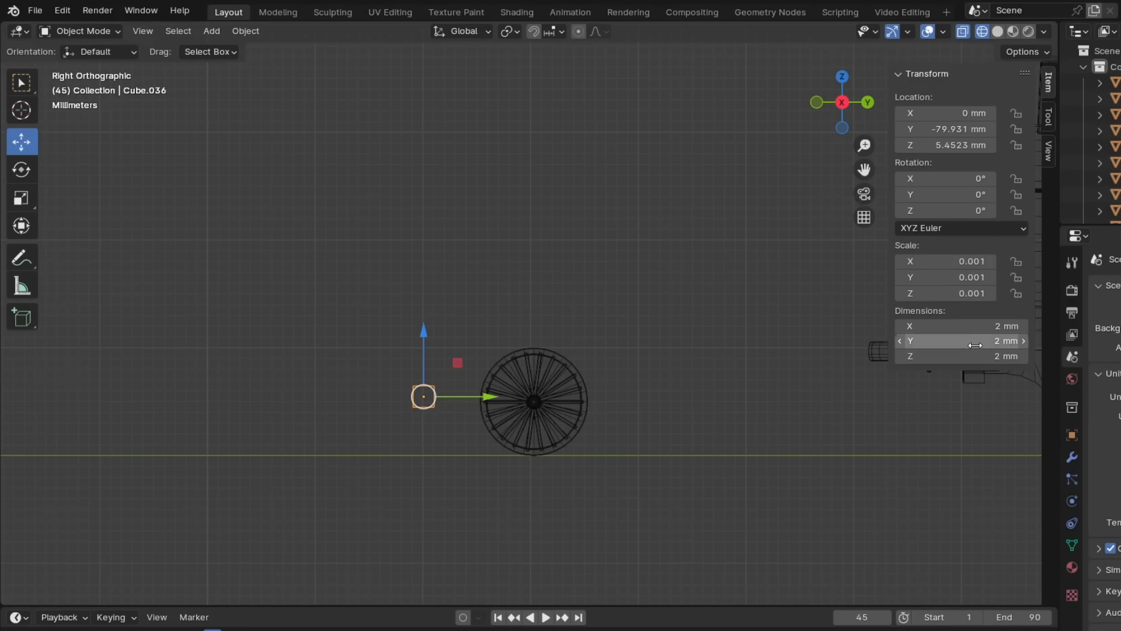
# - Make the small guide cube 37 mm long along Y and align its end with the wheel's axle centre
pyautogui.scroll(-3, 651, 426)
pyautogui.scroll(9, 413, 345)
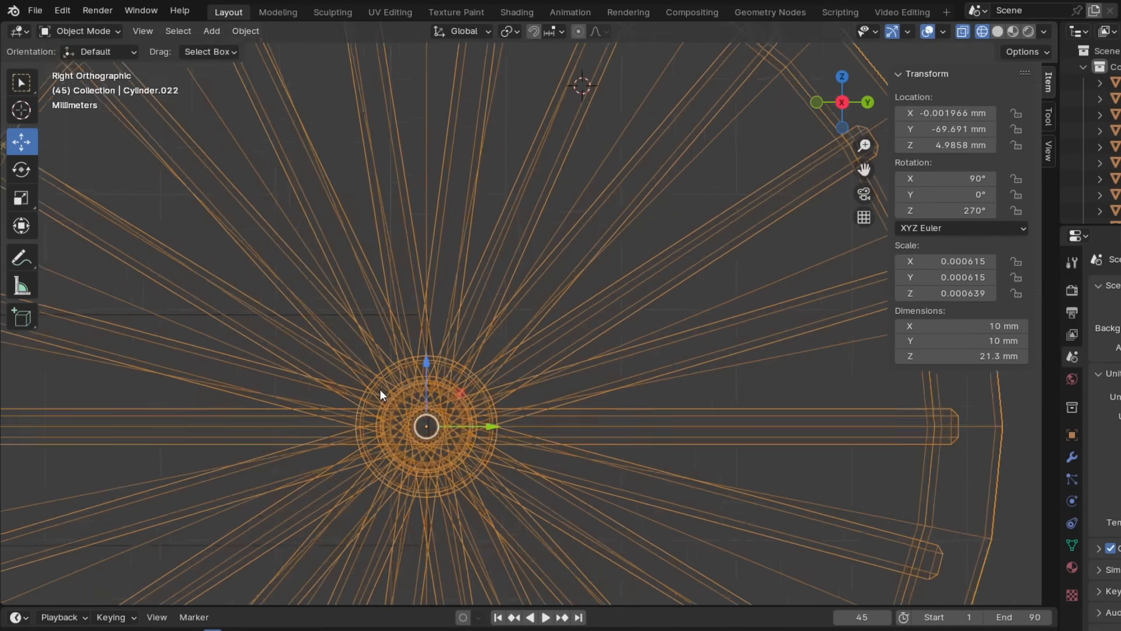
pyautogui.scroll(-6, 529, 364)
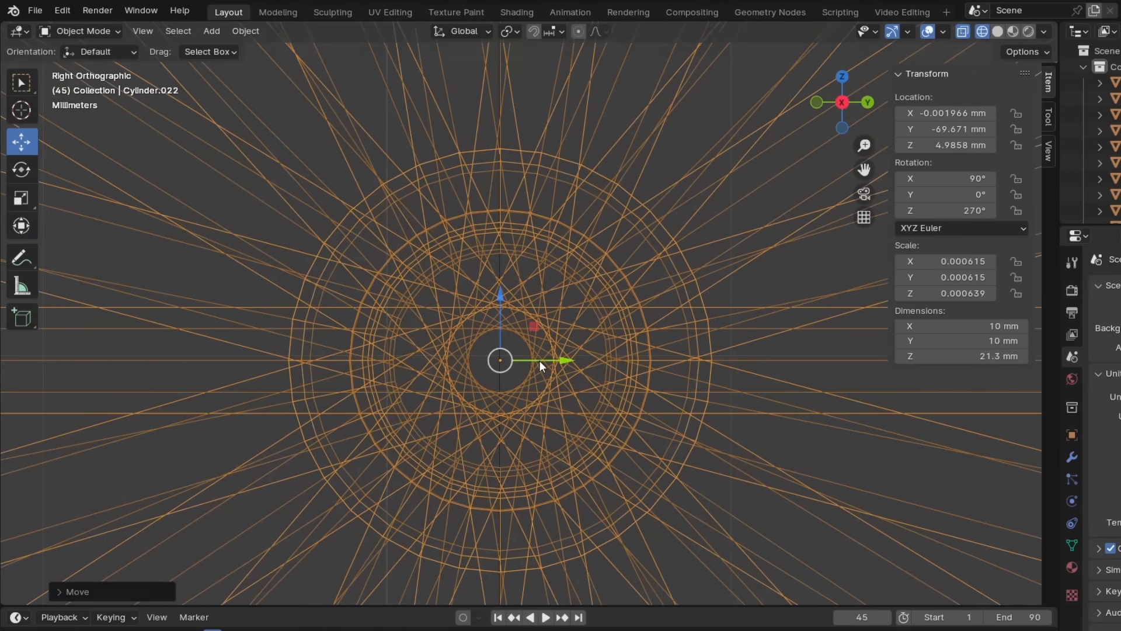
# - Place a duplicate wheelset 37 mm from the first along Y, centred on the guide bar's other end
pyautogui.moveTo(375, 339); pyautogui.dragTo(297, 340)
pyautogui.scroll(9, 262, 340)
pyautogui.keyDown('shift'); pyautogui.moveTo(262, 340); pyautogui.dragTo(555, 271, button='middle'); pyautogui.keyUp('shift')
pyautogui.scroll(3, 526, 167)
pyautogui.keyDown('shift'); pyautogui.moveTo(525, 167); pyautogui.dragTo(691, 287, button='middle'); pyautogui.keyUp('shift')
pyautogui.moveTo(690, 286); pyautogui.dragTo(500, 286)
pyautogui.scroll(4, 486, 281)
pyautogui.keyDown('shift'); pyautogui.moveTo(479, 279); pyautogui.dragTo(529, 368, button='middle'); pyautogui.keyUp('shift')
pyautogui.scroll(-6, 529, 364)
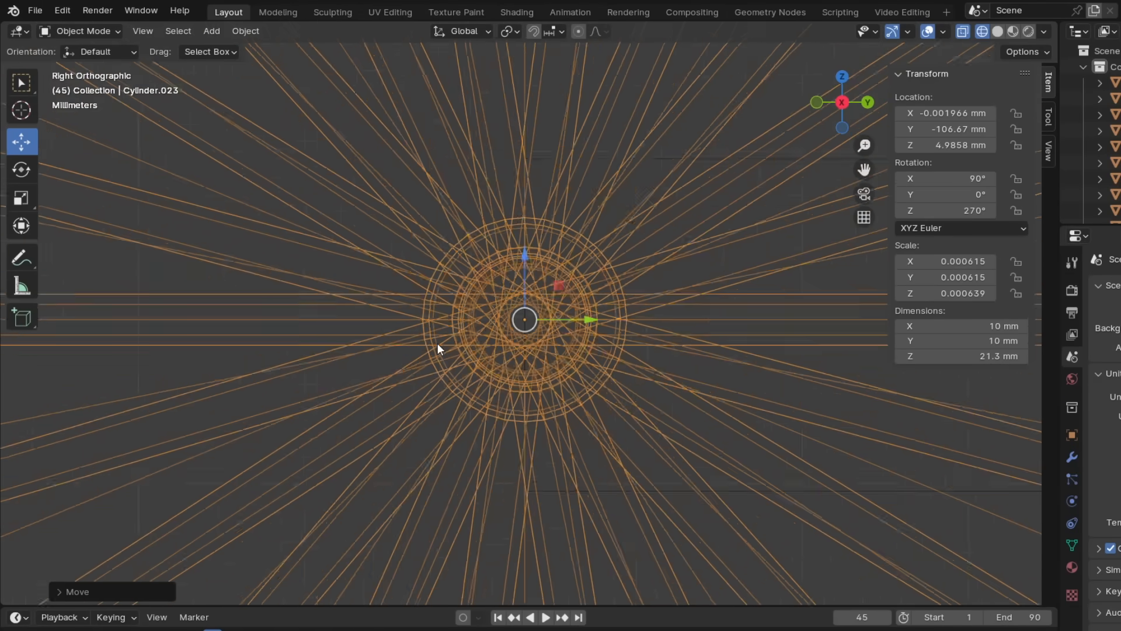
# - Widen the new block to 12.7 mm along X and raise it between the wheels around the axle
pyautogui.scroll(-6, 562, 285)
pyautogui.click(737, 394)
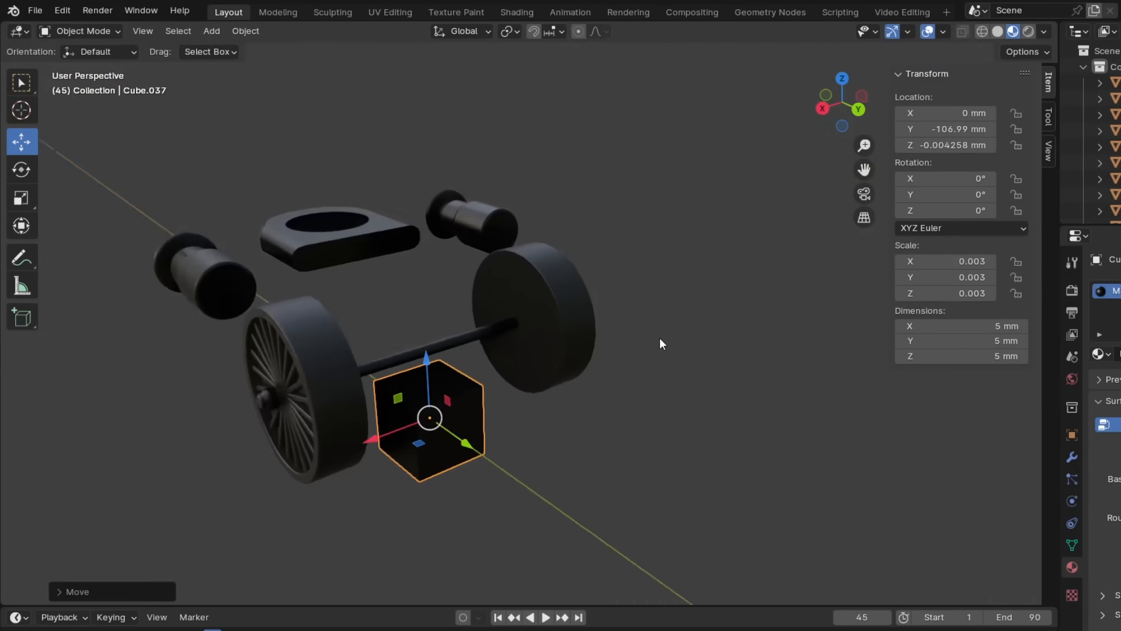
pyautogui.press('s')
pyautogui.press('x')
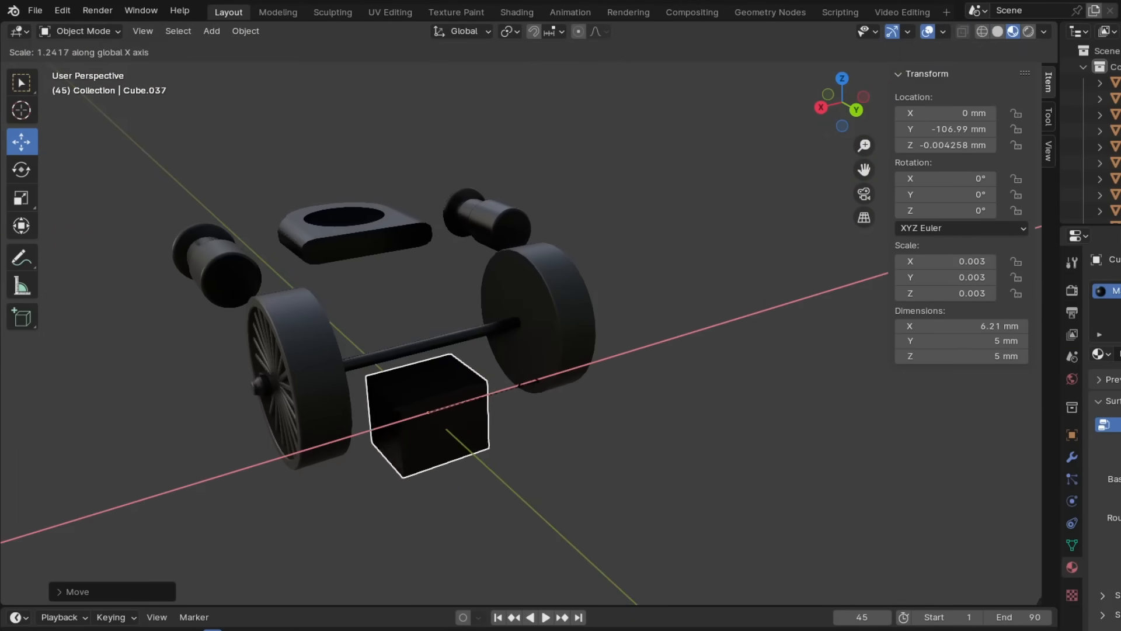
pyautogui.moveTo(580, 402); pyautogui.dragTo(625, 423, button='middle')
pyautogui.moveTo(438, 377); pyautogui.dragTo(415, 286)
pyautogui.moveTo(503, 353); pyautogui.dragTo(585, 321, button='middle')
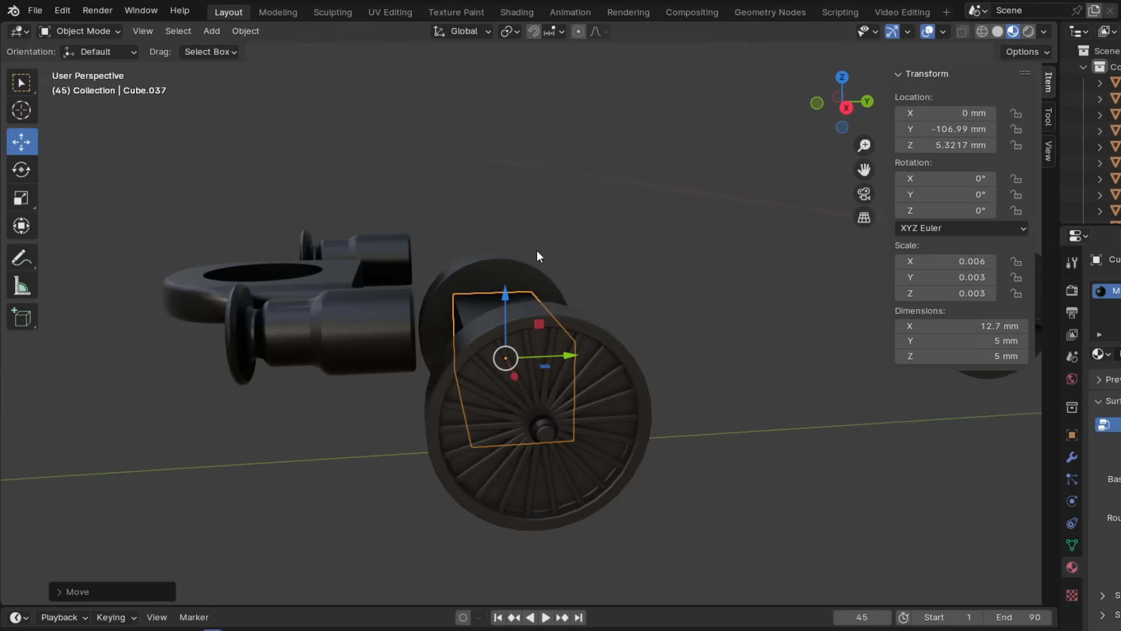
# - Adjust the axle block's height and vertical position, then duplicate it along Y onto the other axle
pyautogui.press('s')
pyautogui.press('z')
pyautogui.click(496, 279)
pyautogui.press('g')
pyautogui.press('z')
pyautogui.hotkey('shift', 'd')
pyautogui.press('Escape')
pyautogui.moveTo(777, 306); pyautogui.dragTo(450, 338, button='middle')
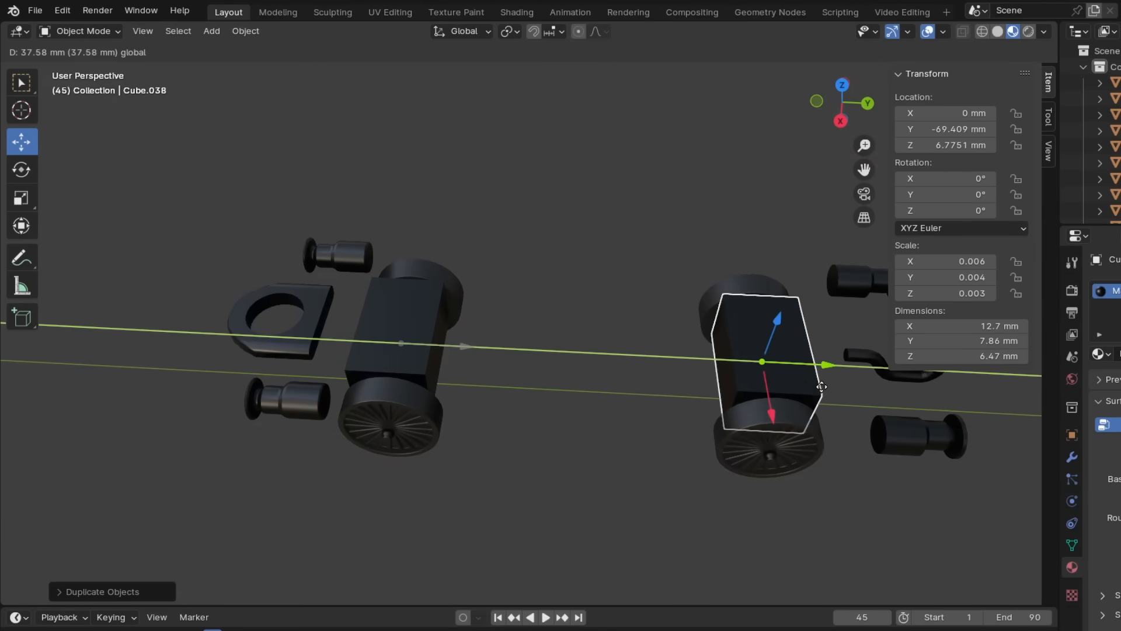
pyautogui.click(822, 386)
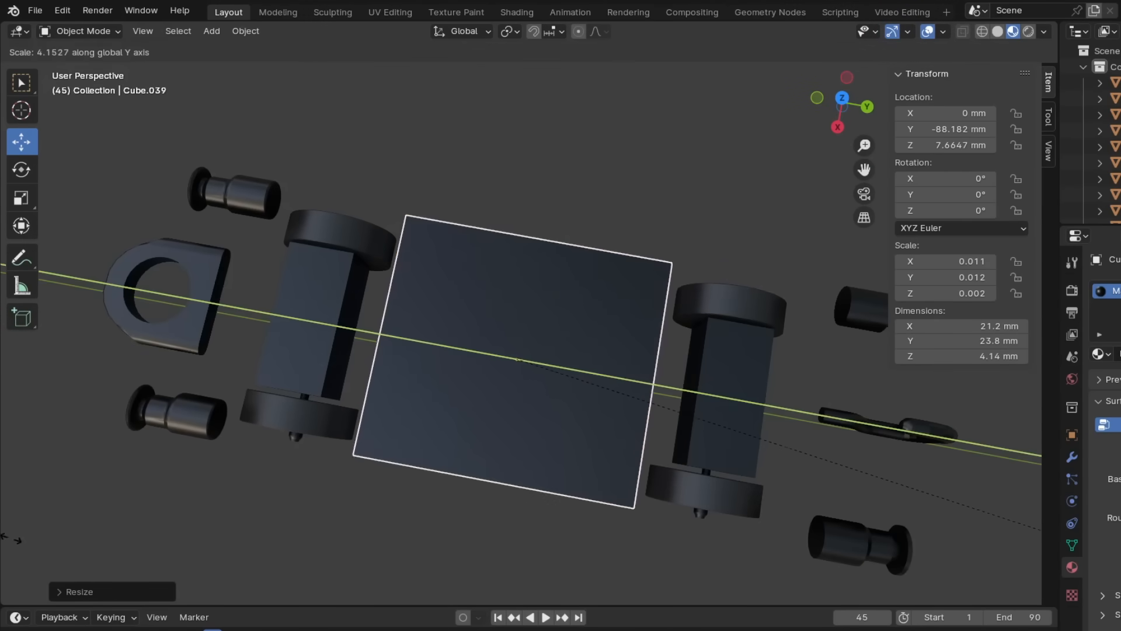
# - Stretch the slab between the axle blocks to about 24 mm and add two lengthwise loop cuts, adjusting their spacing
pyautogui.press('Return')
pyautogui.press('Tab')
pyautogui.hotkey('alt', 'a')
pyautogui.click(385, 311)
pyautogui.rightClick(510, 296)
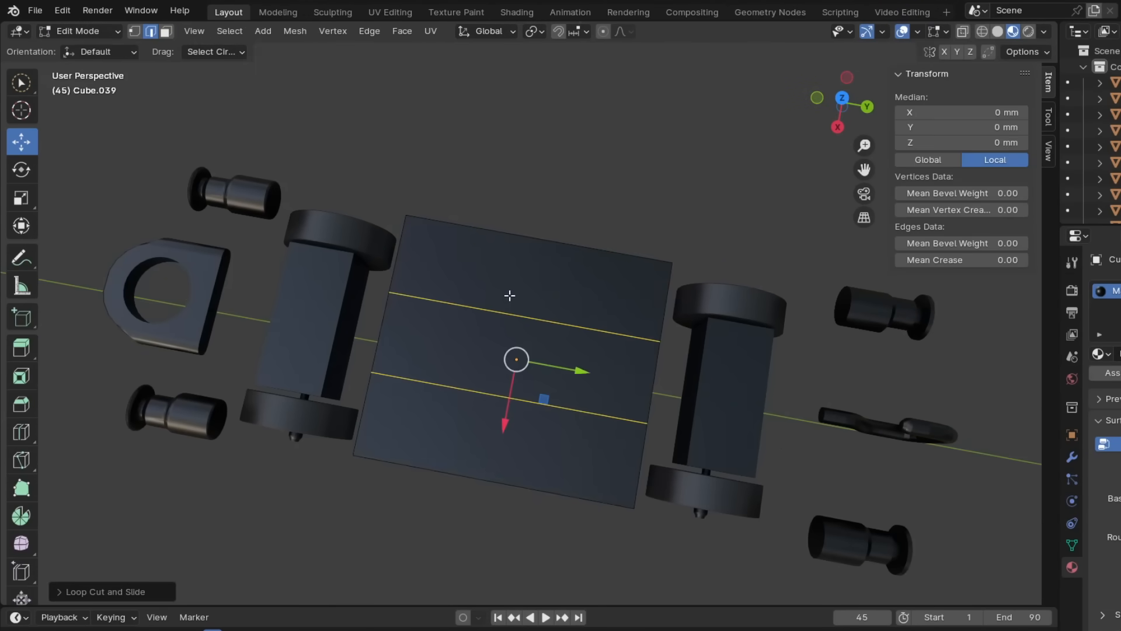
pyautogui.moveTo(460, 359); pyautogui.dragTo(554, 310, button='middle')
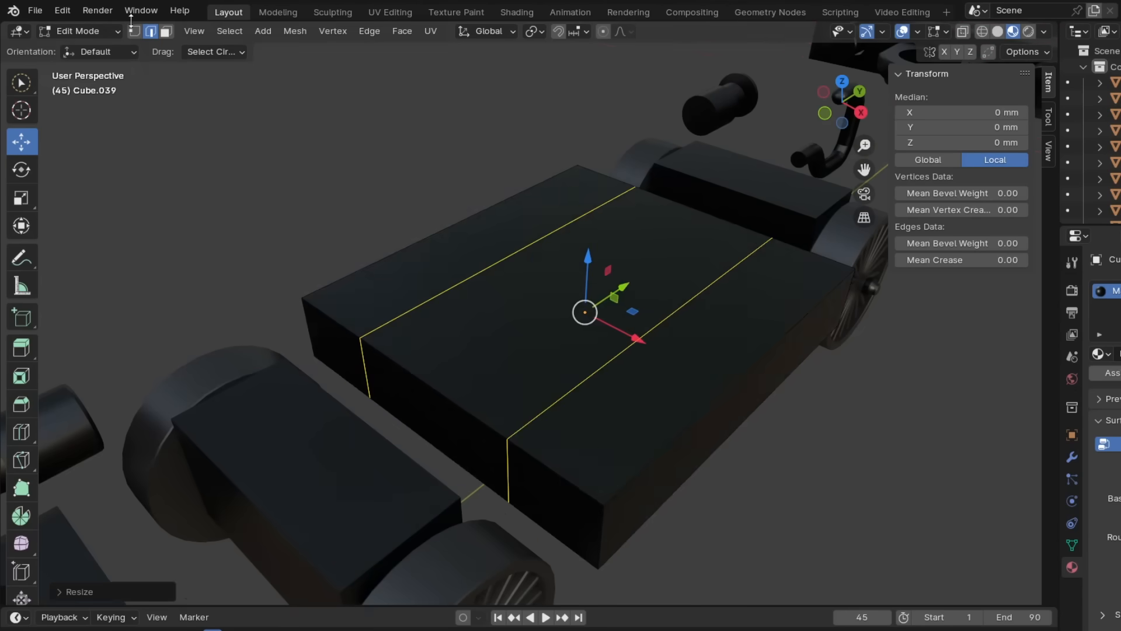
# - Extrude the slab's middle end face outward at both ends toward the axle blocks
pyautogui.click(166, 31)
pyautogui.click(444, 413)
pyautogui.press('e')
pyautogui.click(383, 456)
pyautogui.moveTo(613, 378); pyautogui.dragTo(473, 374, button='middle')
pyautogui.hotkey('alt', 'a')
pyautogui.click(659, 397)
pyautogui.press('e')
pyautogui.click(693, 422)
pyautogui.moveTo(526, 327); pyautogui.dragTo(555, 251, button='middle')
pyautogui.scroll(-3, 595, 365)
pyautogui.press('Tab')
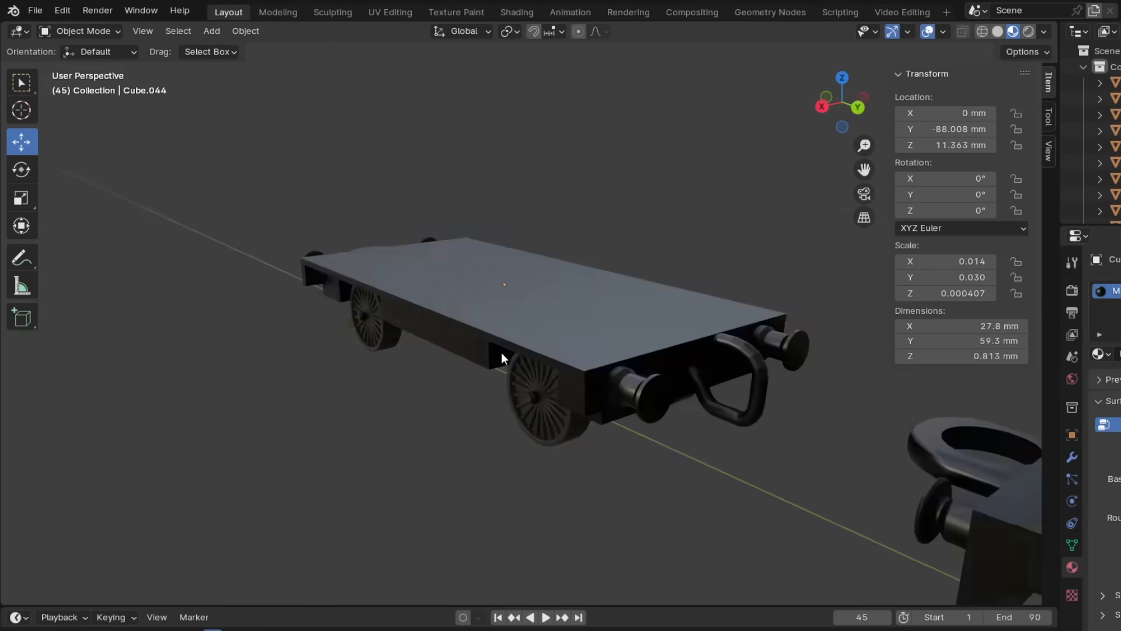
# - Shape and position the footstep's bars near the buffer end, stretching the bottom bar along Y across the two uprights
pyautogui.moveTo(501, 352); pyautogui.dragTo(837, 339, button='middle')
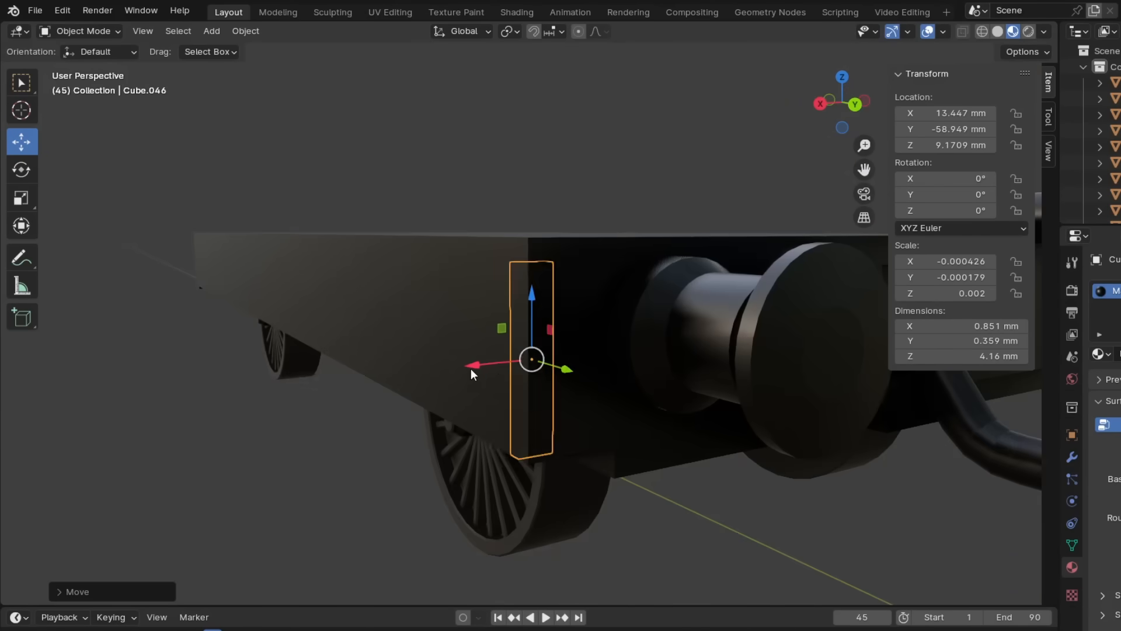
pyautogui.moveTo(471, 369); pyautogui.dragTo(690, 293, button='middle')
pyautogui.press('g')
pyautogui.press('y')
pyautogui.click(760, 433)
pyautogui.press('s')
pyautogui.press('z')
pyautogui.click(653, 416)
pyautogui.press('g')
# - Check the footstep's upper crossbar in wireframe, restore material preview and widen the step bars along Y
pyautogui.press('z')
pyautogui.click(651, 504)
pyautogui.press('s')
pyautogui.press('y')
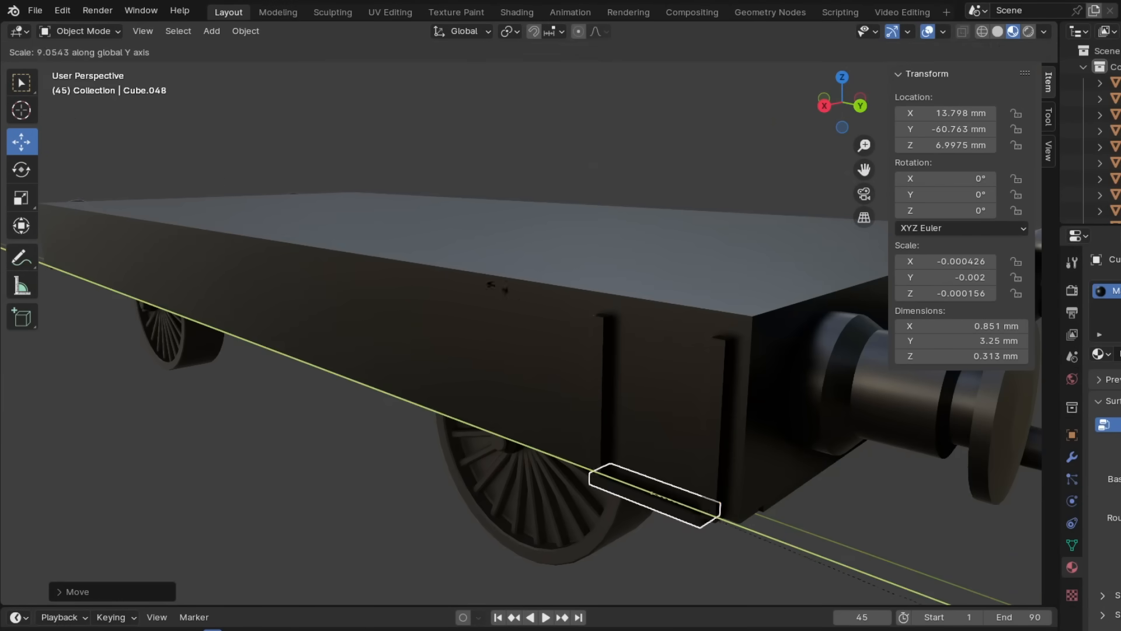
pyautogui.click(654, 573)
pyautogui.moveTo(543, 350); pyautogui.dragTo(605, 317, button='middle')
pyautogui.press('KP_3')
pyautogui.hotkey('shift', 'z')
pyautogui.press('z')
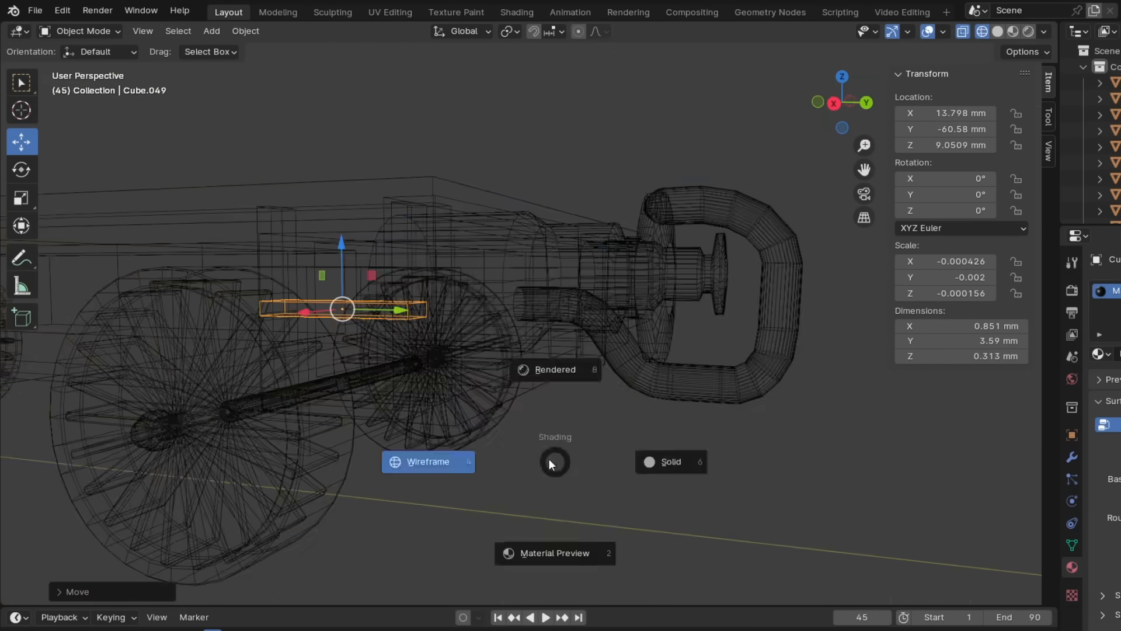
pyautogui.click(555, 552)
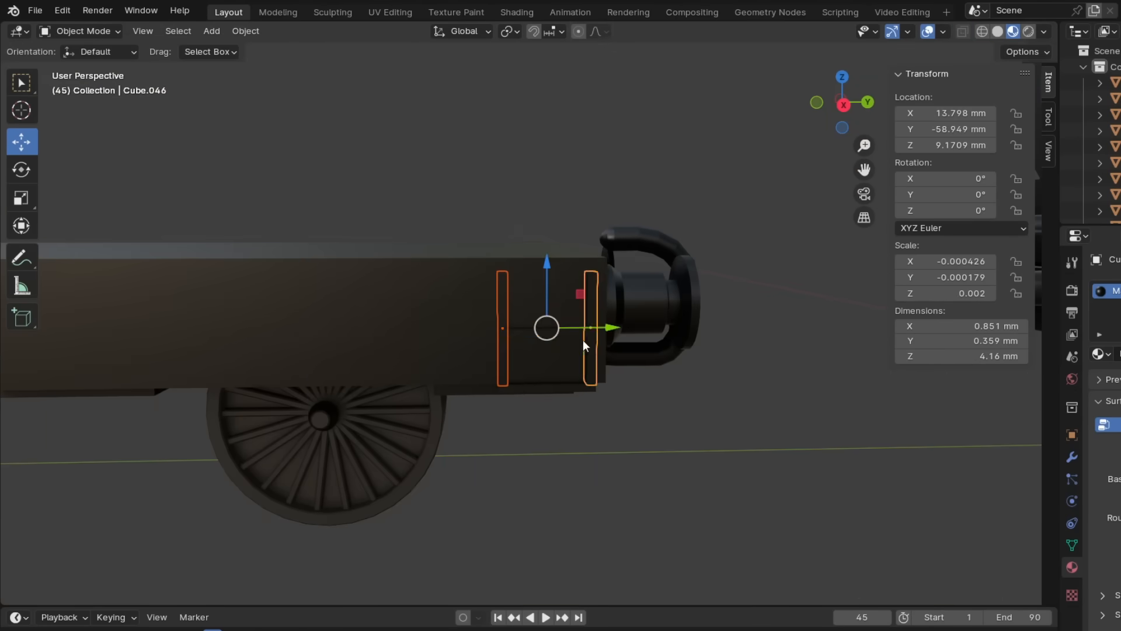
pyautogui.press('s')
pyautogui.press('y')
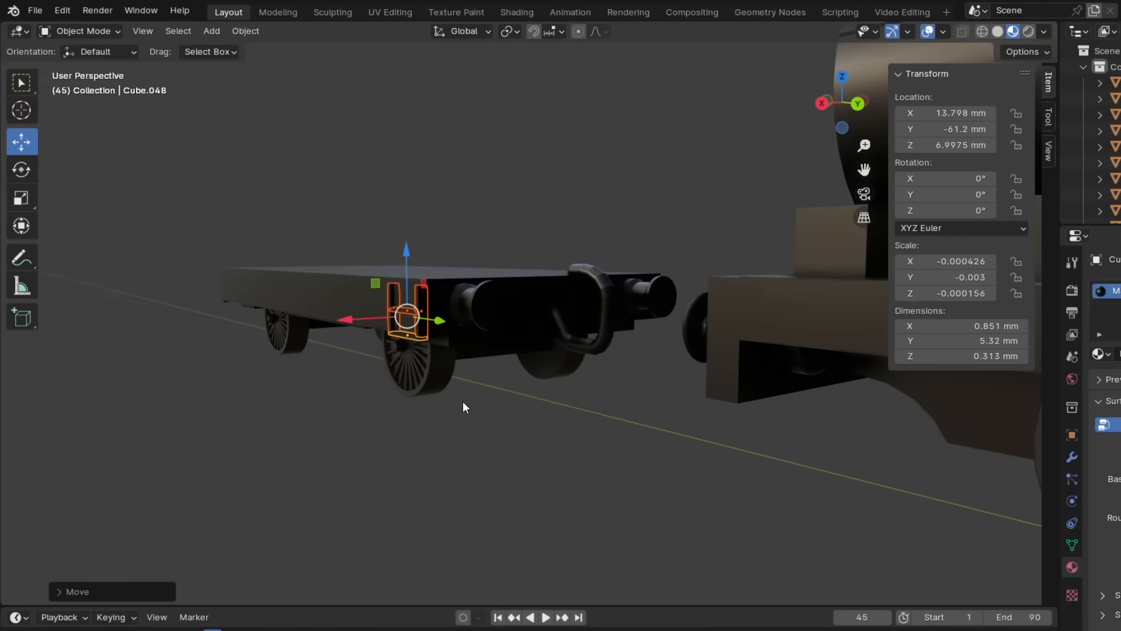
pyautogui.moveTo(462, 402); pyautogui.dragTo(586, 383, button='middle')
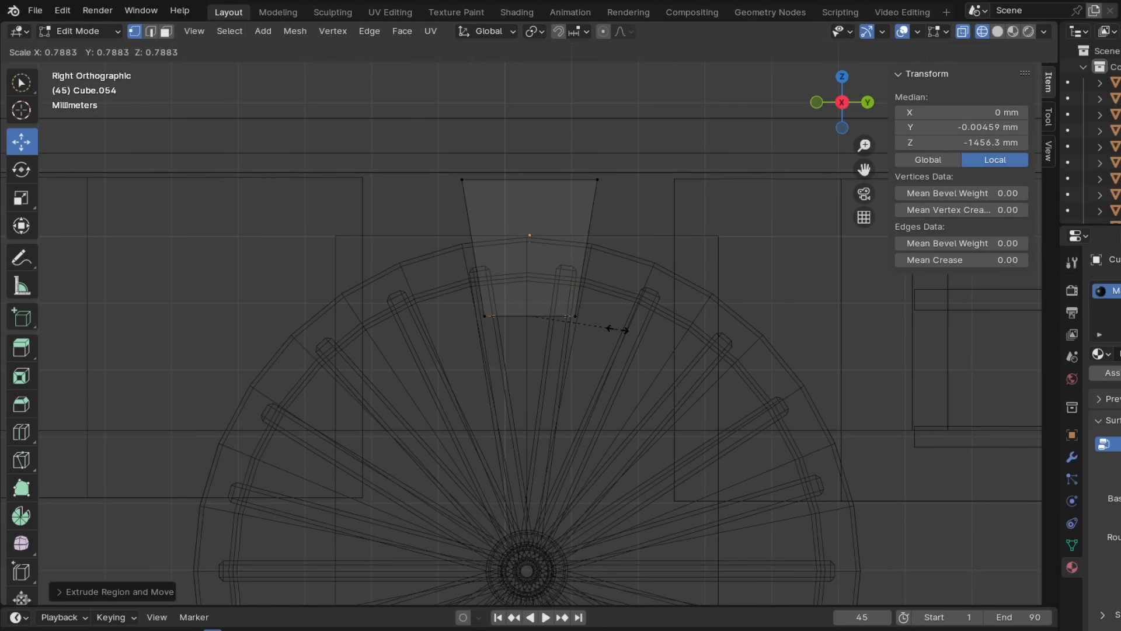
# - Taper the lower end of the axle guard over the wheel and extrude it downward about 2.2 mm
pyautogui.click(618, 329)
pyautogui.scroll(7, 530, 290)
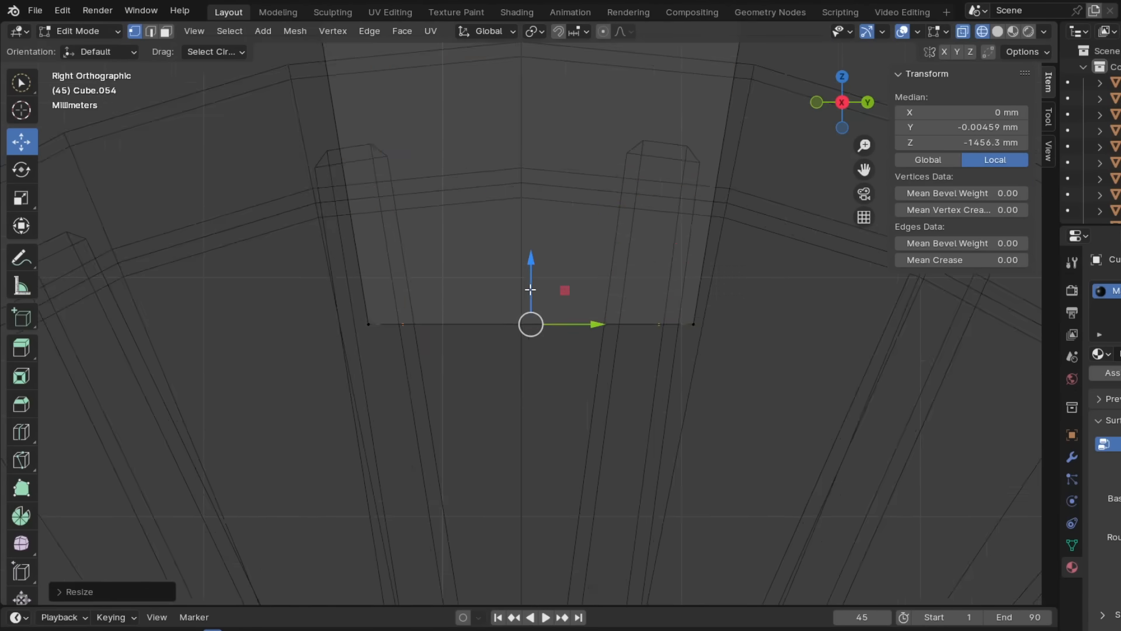
pyautogui.scroll(-8, 529, 289)
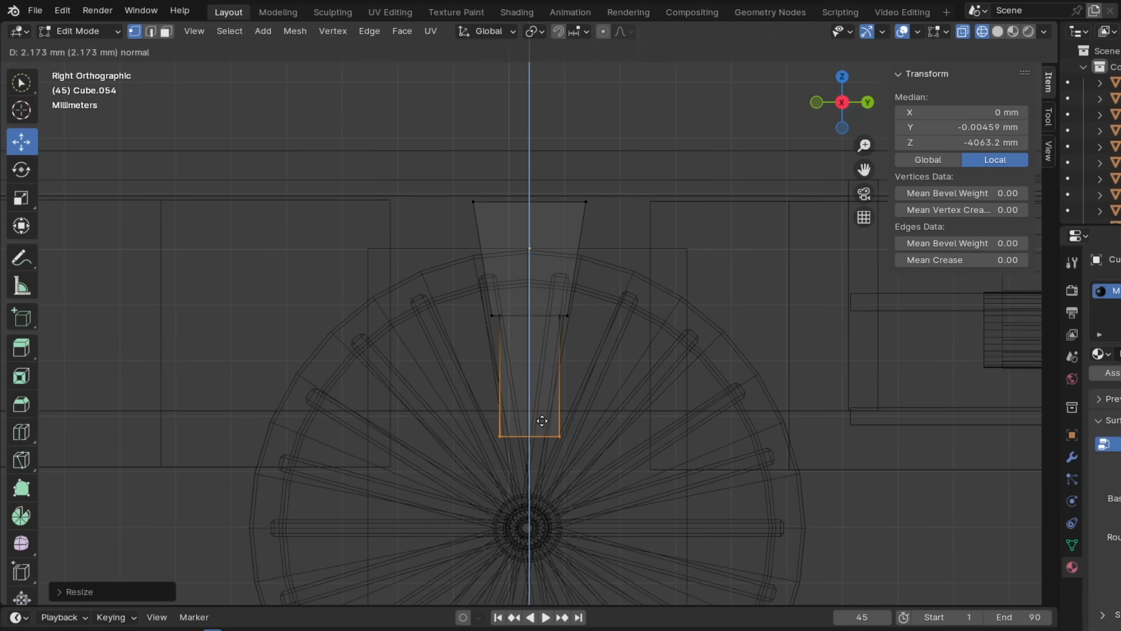
# - Reposition the axle guard's middle and top vertices vertically to refine its tapered shape above the wheel
pyautogui.moveTo(470, 292); pyautogui.dragTo(587, 336)
pyautogui.moveTo(531, 270); pyautogui.dragTo(548, 305)
pyautogui.moveTo(457, 191); pyautogui.dragTo(605, 219)
pyautogui.moveTo(531, 170); pyautogui.dragTo(546, 194)
pyautogui.scroll(-2, 627, 296)
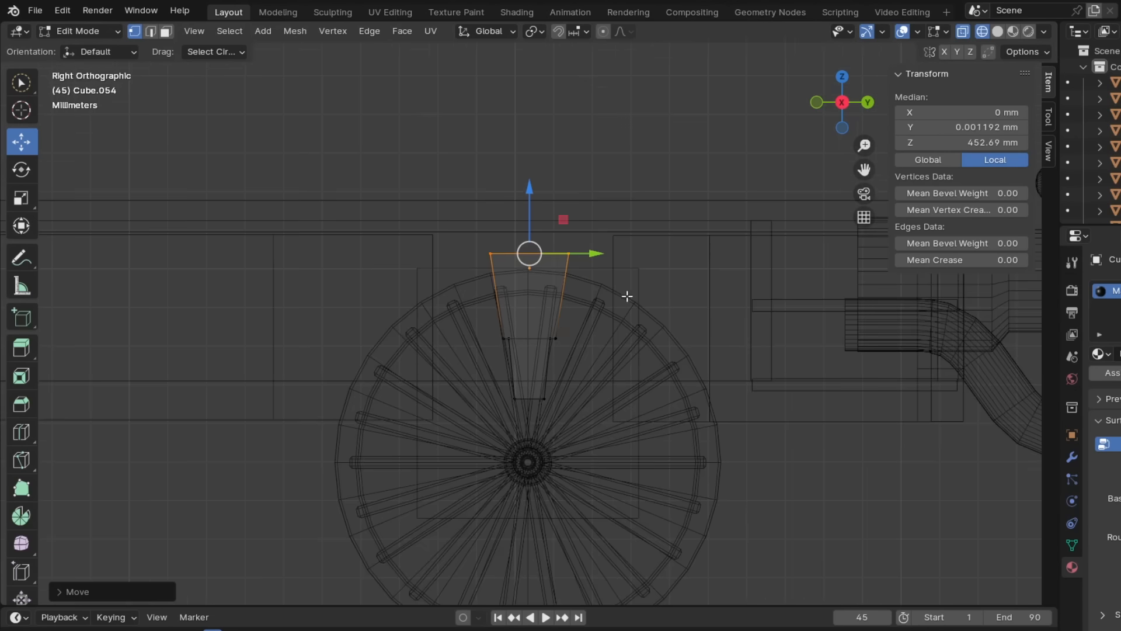
pyautogui.scroll(-6, 623, 285)
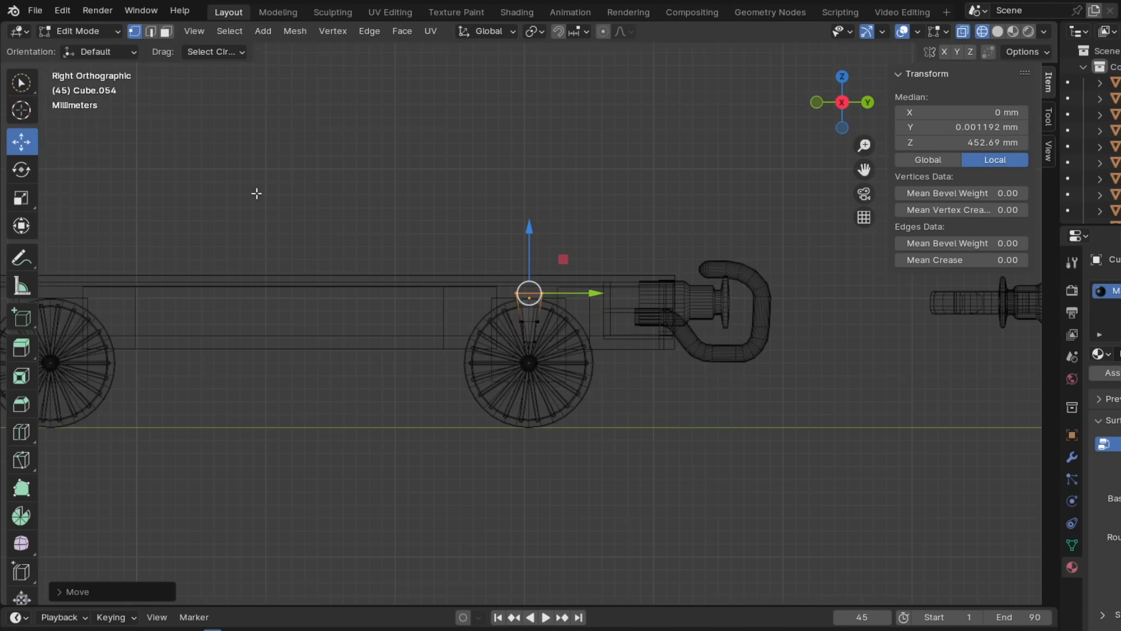
pyautogui.press('Tab')
pyautogui.hotkey('shift', 'z')
pyautogui.moveTo(526, 371)
pyautogui.mouseDown(button='middle')
pyautogui.moveTo(528, 446)
pyautogui.moveTo(457, 458)
pyautogui.moveTo(514, 449)
pyautogui.mouseUp(button='middle')
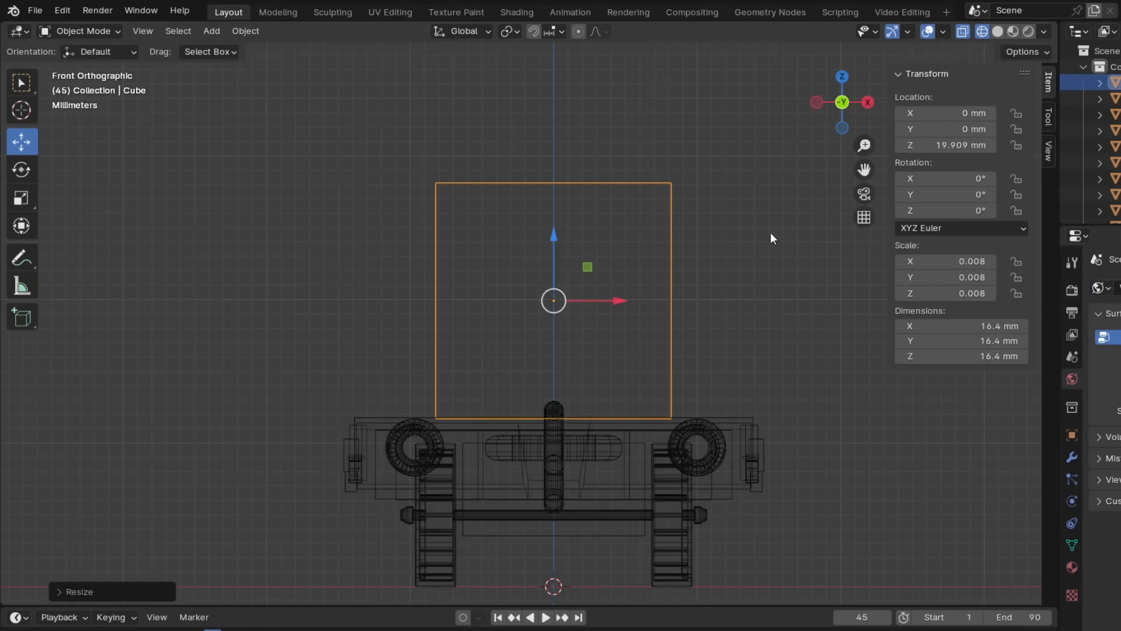
# - Widen the new body cube above the chassis to about 27.5 mm along X
pyautogui.press('s')
pyautogui.press('x')
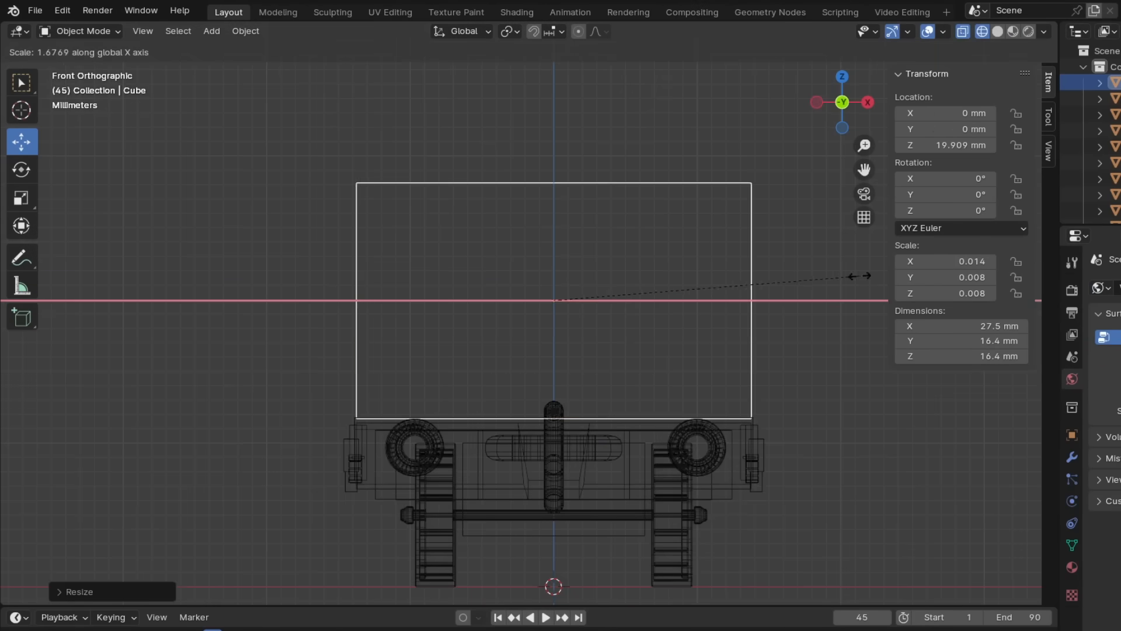
pyautogui.press('Escape')
pyautogui.scroll(-4, 583, 328)
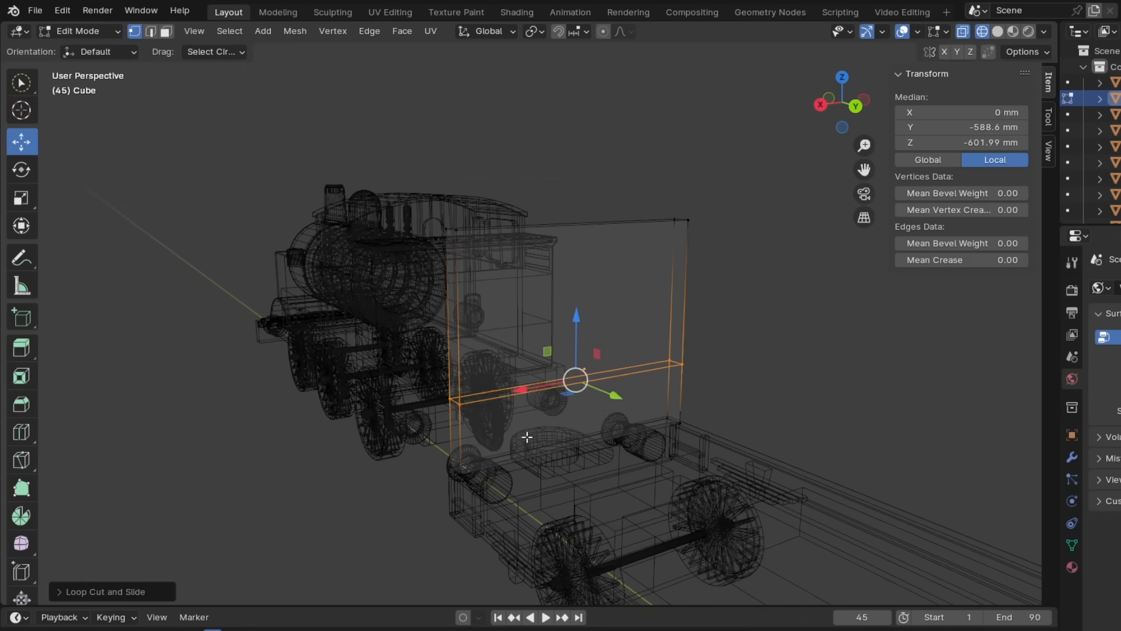
# - Taper the body cube by narrowing its bottom edges along X below the new loop cut
pyautogui.hotkey('alt', 'a')
pyautogui.press('b')
pyautogui.moveTo(446, 450); pyautogui.dragTo(717, 439)
pyautogui.click(739, 407)
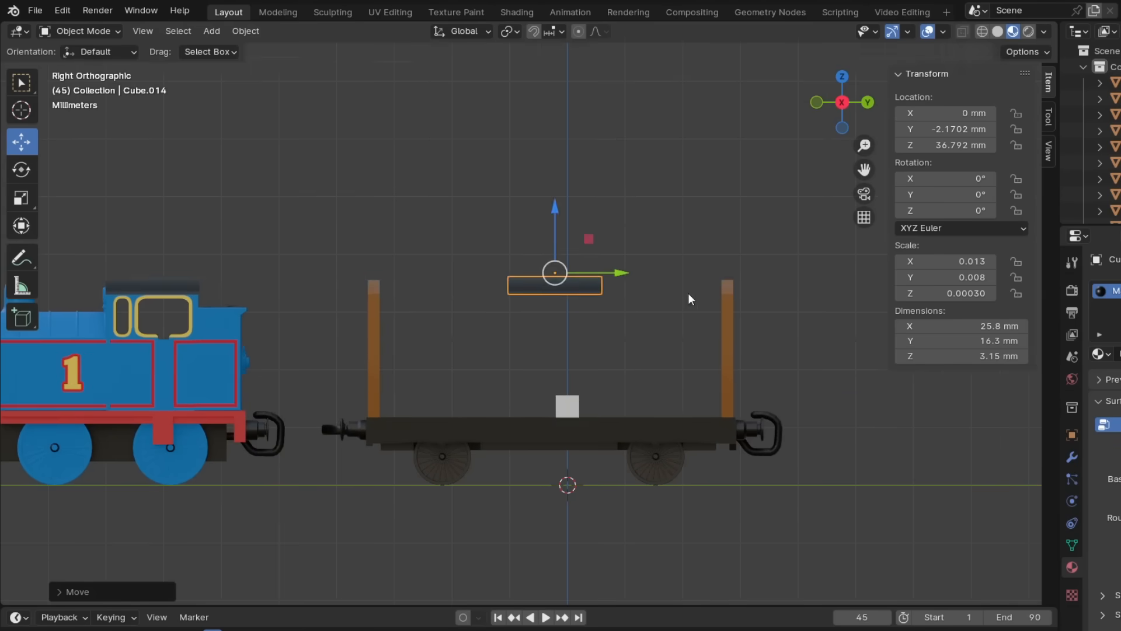
pyautogui.moveTo(689, 297); pyautogui.dragTo(631, 274, button='middle')
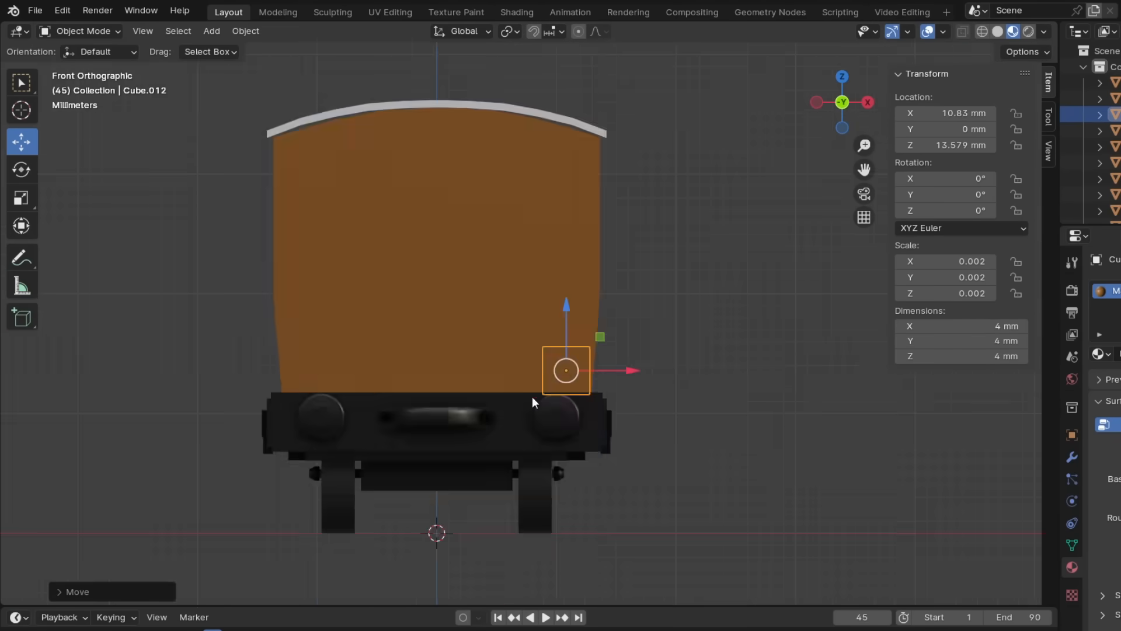
# - Extrude the small side-wall cube upward in short segments in front wireframe view, following the coach body's tapered profile
pyautogui.hotkey('shift', 'z')
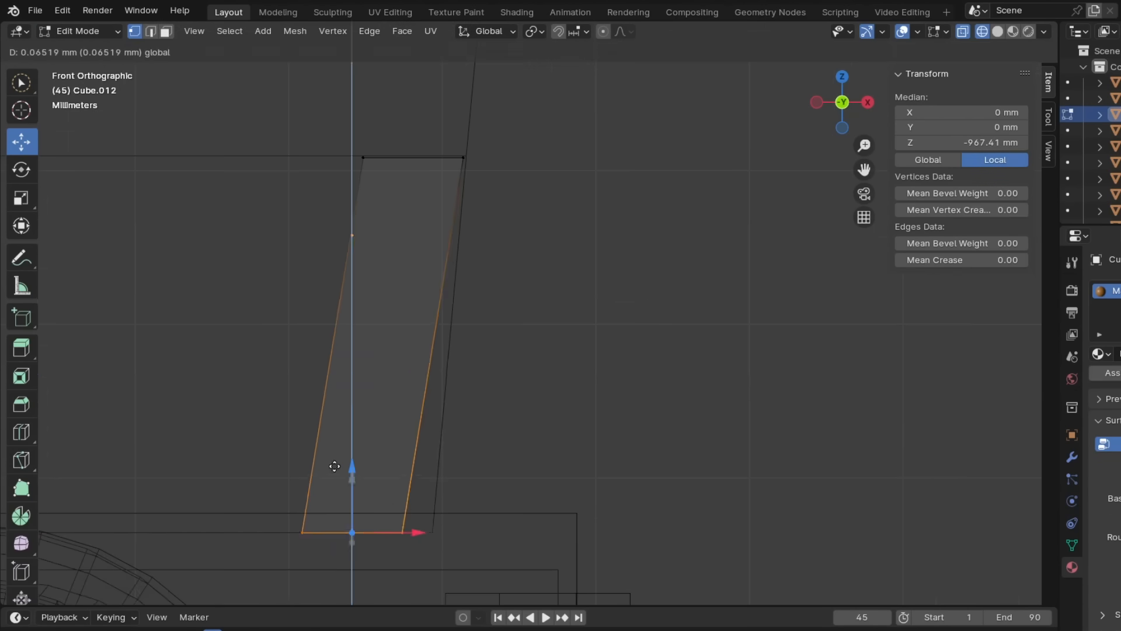
pyautogui.press('e')
pyautogui.scroll(-5, 578, 268)
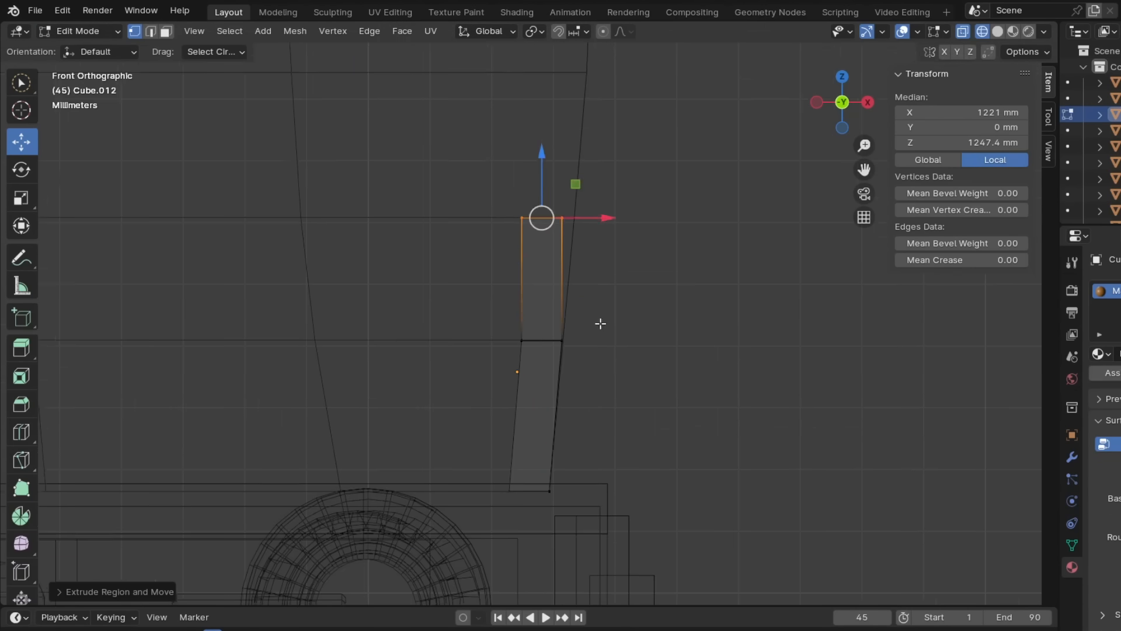
pyautogui.press('e')
pyautogui.scroll(8, 475, 351)
pyautogui.moveTo(475, 351); pyautogui.dragTo(502, 351)
# - Extrude the side wall's top edge further up to the roofline and stretch the wall along Y to the coach's end
pyautogui.press('e')
pyautogui.moveTo(551, 270); pyautogui.dragTo(550, 266)
pyautogui.press('e')
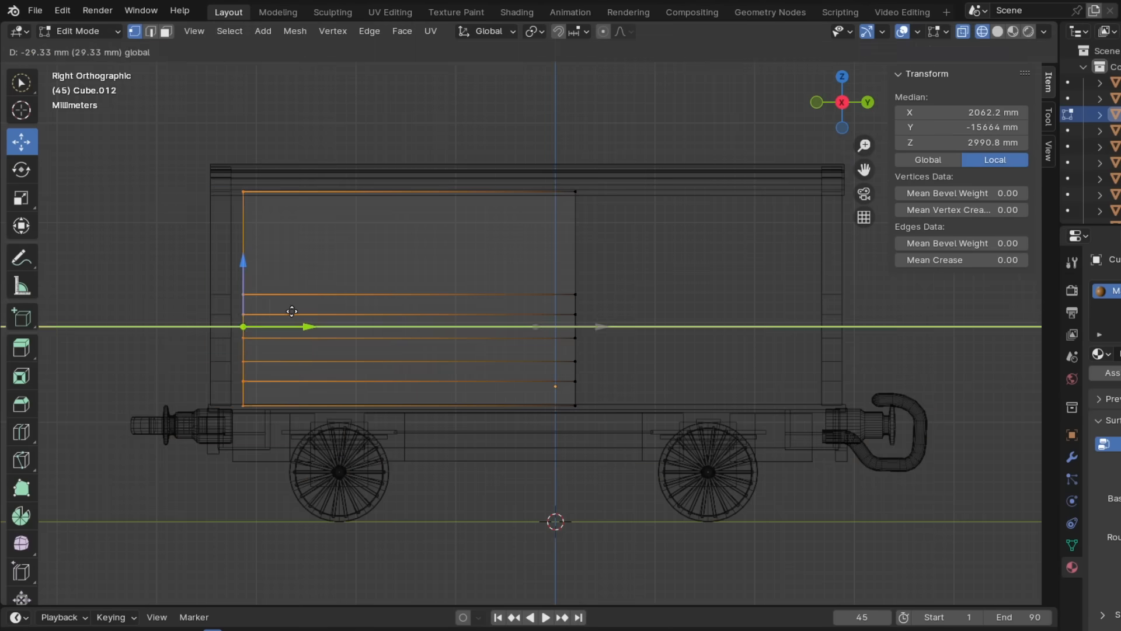
pyautogui.moveTo(292, 311); pyautogui.dragTo(839, 325)
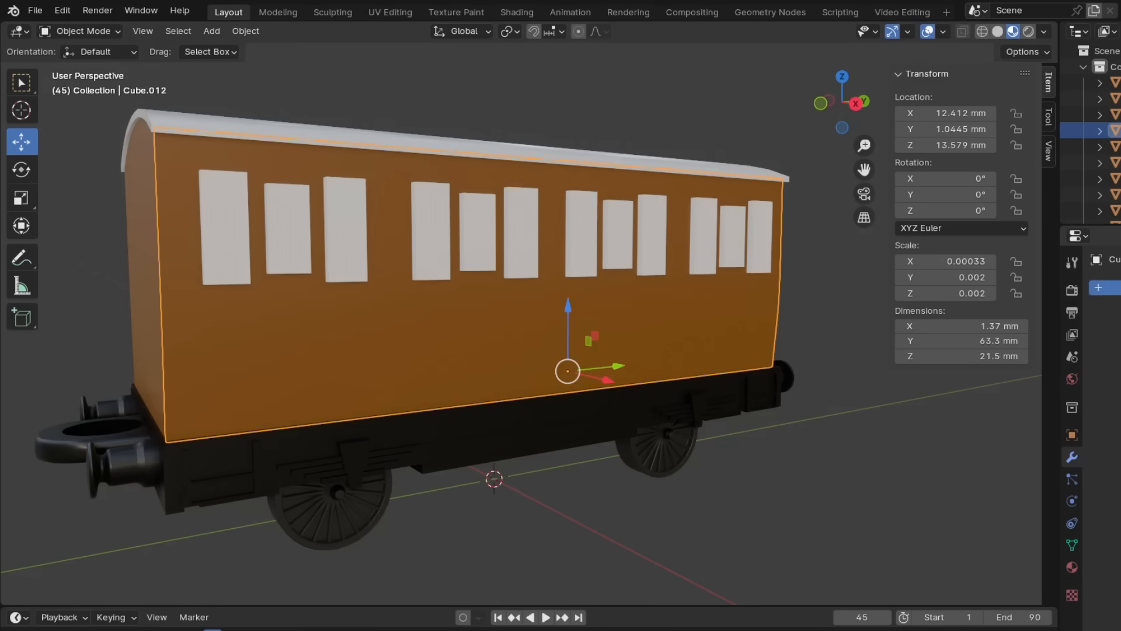
# - Add a Boolean modifier to the coach's side wall and pick the window blocks as its cutter object
pyautogui.click(1114, 287)
pyautogui.moveTo(1105, 345)
pyautogui.click(984, 375)
pyautogui.click(1116, 375)
pyautogui.click(1114, 399)
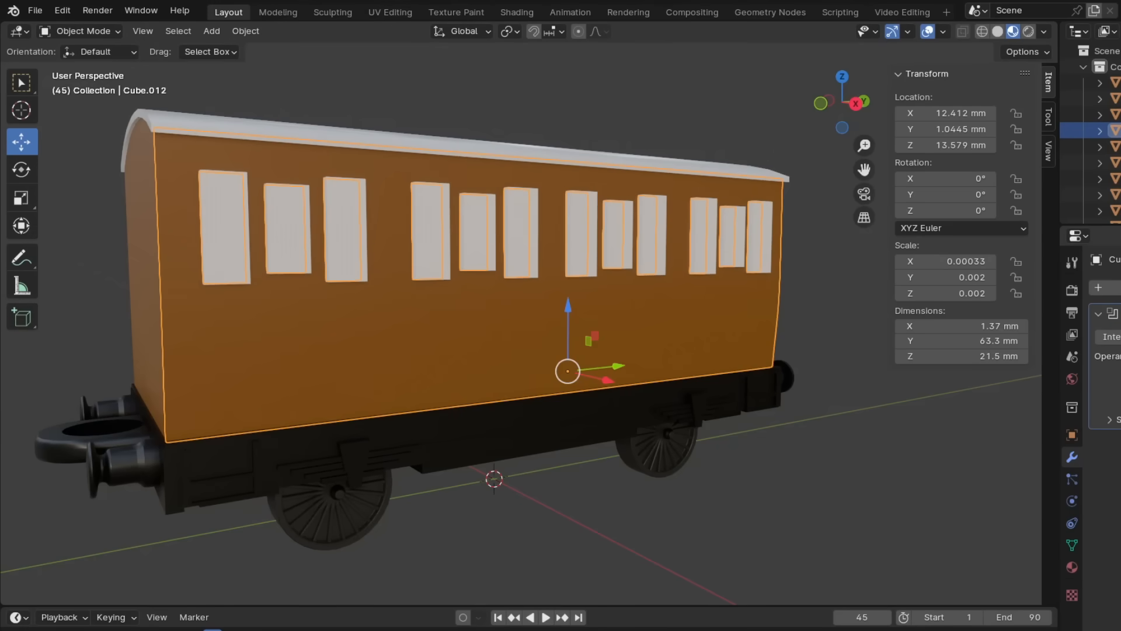
# - Apply the window Boolean on the coach's side wall and delete the white window cutter blocks
pyautogui.click(1118, 331)
pyautogui.click(753, 231)
pyautogui.press('Delete')
# - Open the door cutter blocks' name for editing, and add a Boolean modifier for them to the coach's side wall
pyautogui.moveTo(783, 353); pyautogui.dragTo(639, 368, button='middle')
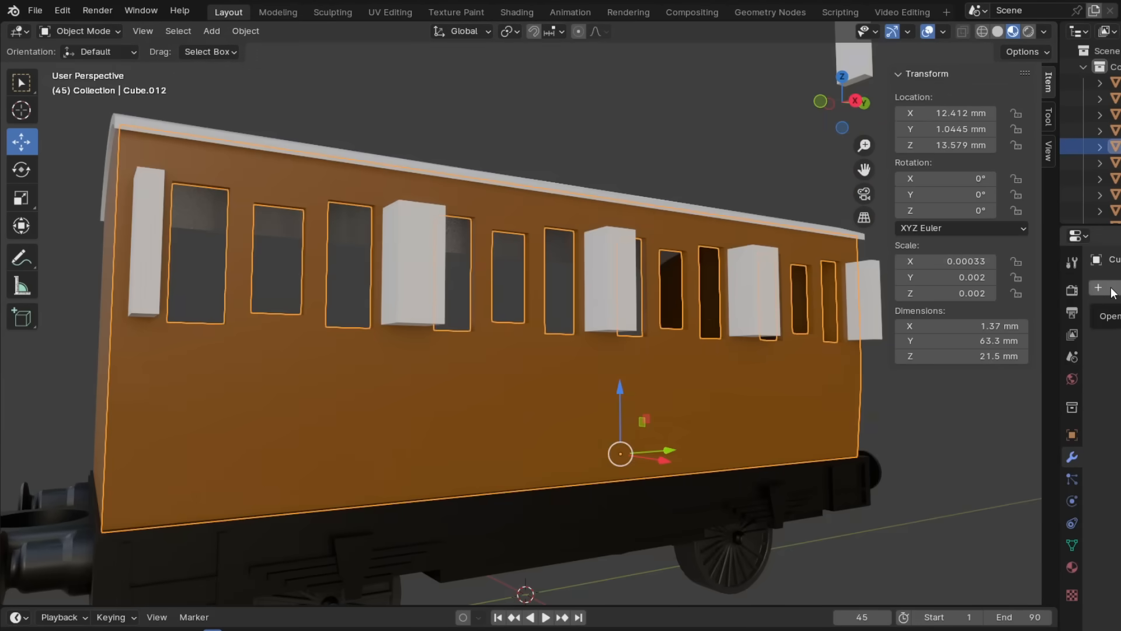
pyautogui.press('F2')
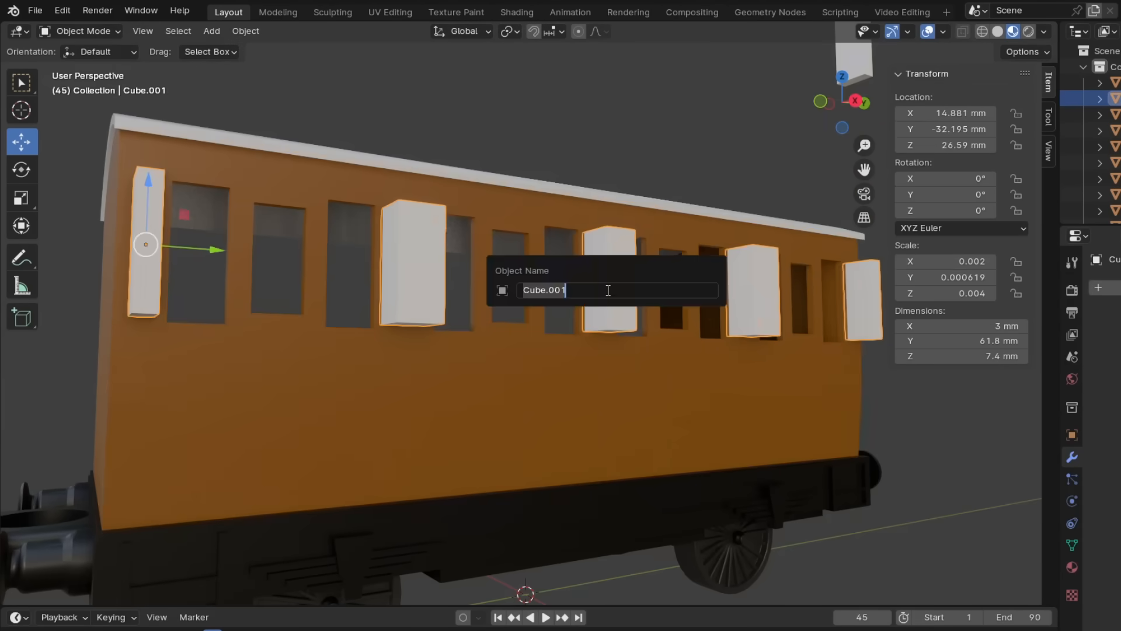
pyautogui.press('Return')
pyautogui.click(671, 374)
pyautogui.click(1104, 286)
pyautogui.moveTo(1092, 282)
pyautogui.click(952, 312)
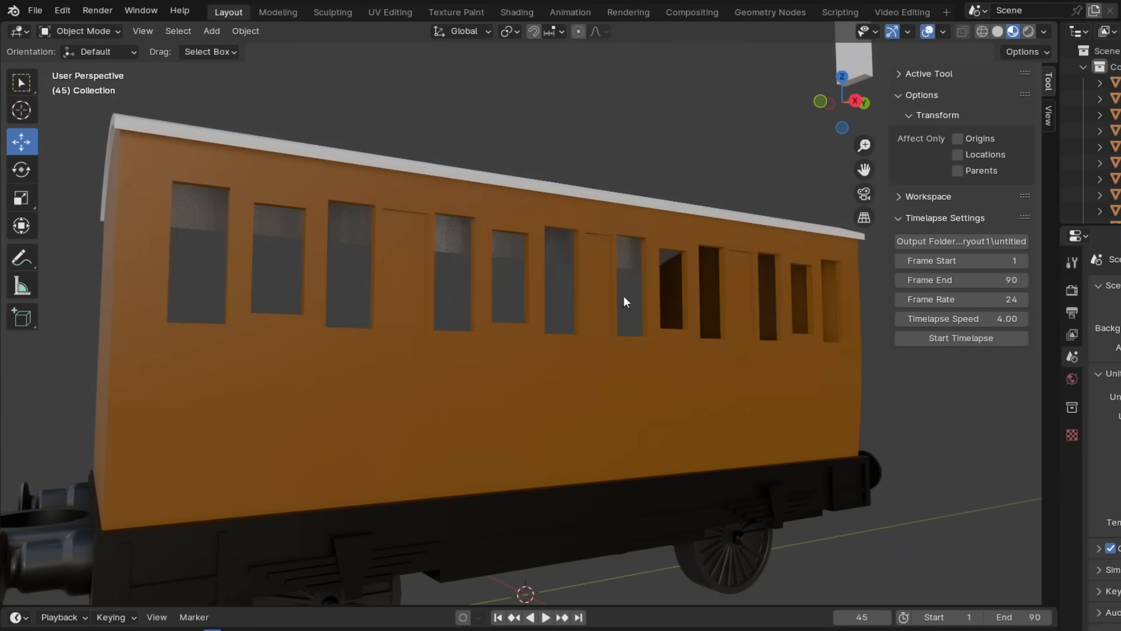
pyautogui.moveTo(622, 299); pyautogui.dragTo(580, 263, button='middle')
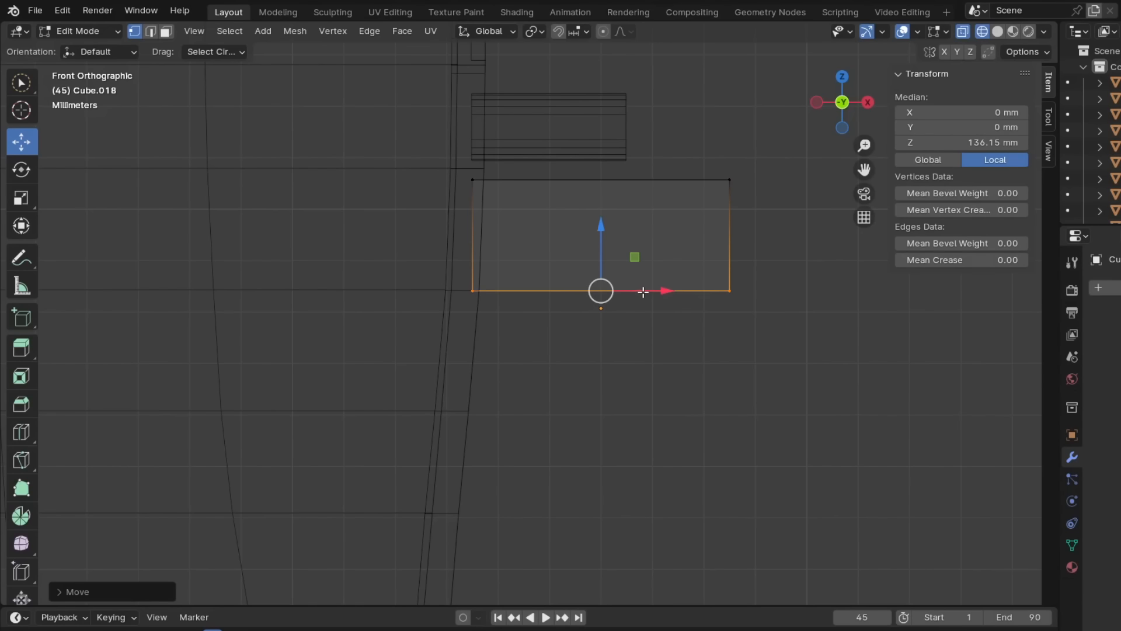
# - Align the new side block's lower edge with the coach's curved side and extrude it downward about 2.3 mm, shifting it inward
pyautogui.moveTo(643, 292); pyautogui.dragTo(633, 291)
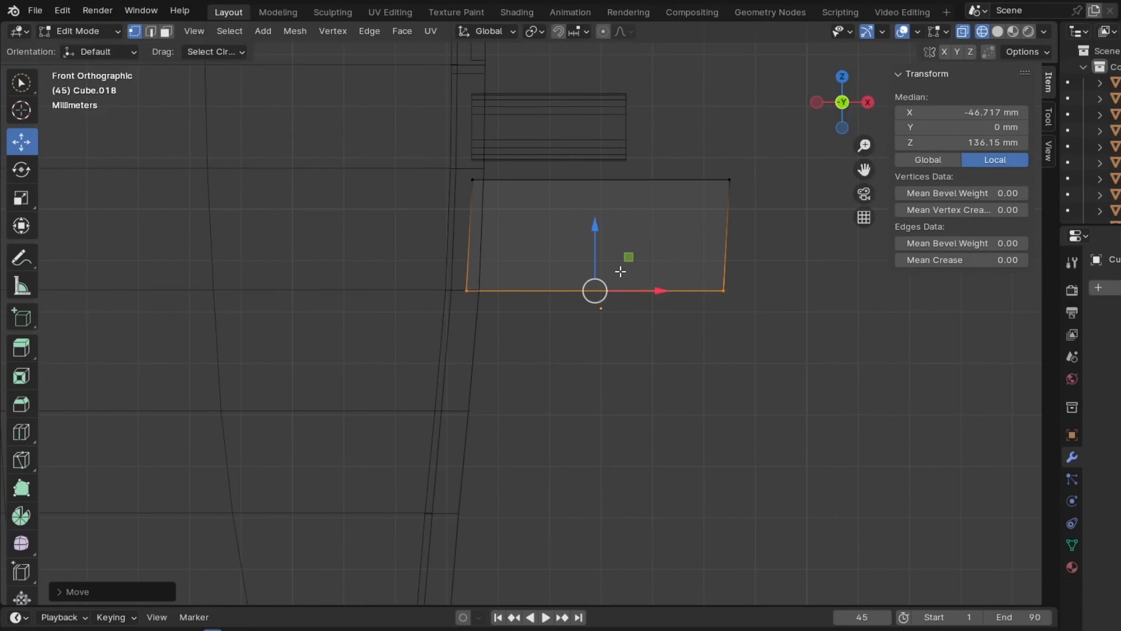
pyautogui.moveTo(602, 256); pyautogui.dragTo(585, 247)
pyautogui.press('e')
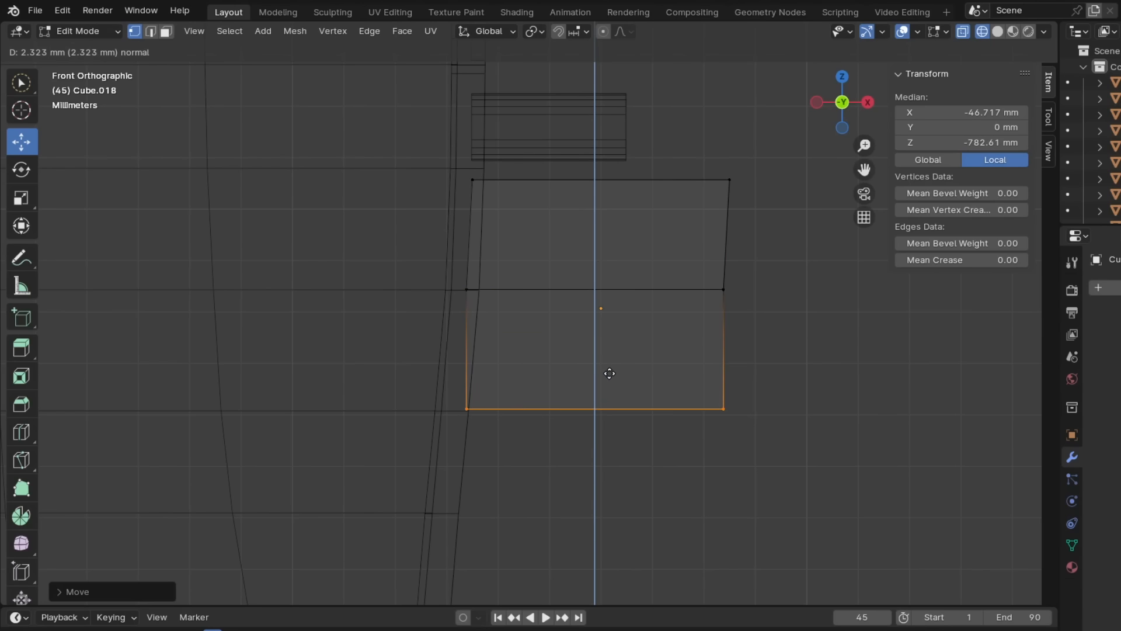
pyautogui.moveTo(652, 403); pyautogui.dragTo(640, 403)
# - Extrude the side block's bottom edge down two more segments of about 2 mm each, shifting each one inward along the profile
pyautogui.keyDown('shift'); pyautogui.moveTo(583, 408); pyautogui.dragTo(626, 245, button='middle'); pyautogui.keyUp('shift')
pyautogui.press('e')
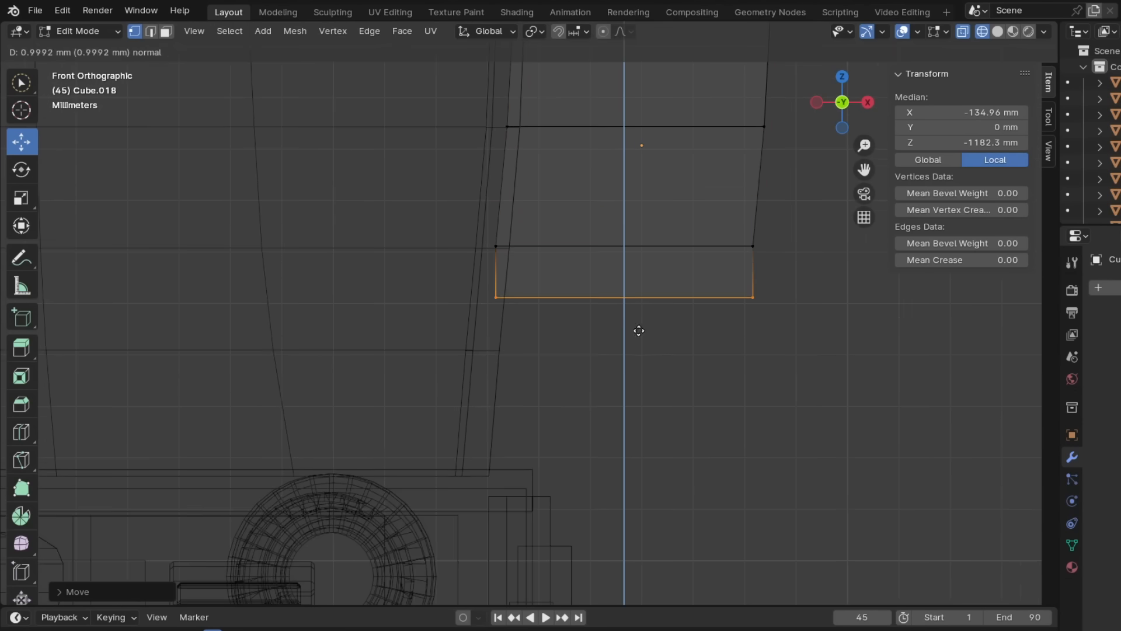
pyautogui.click(655, 381)
pyautogui.moveTo(692, 348); pyautogui.dragTo(677, 344)
pyautogui.press('e')
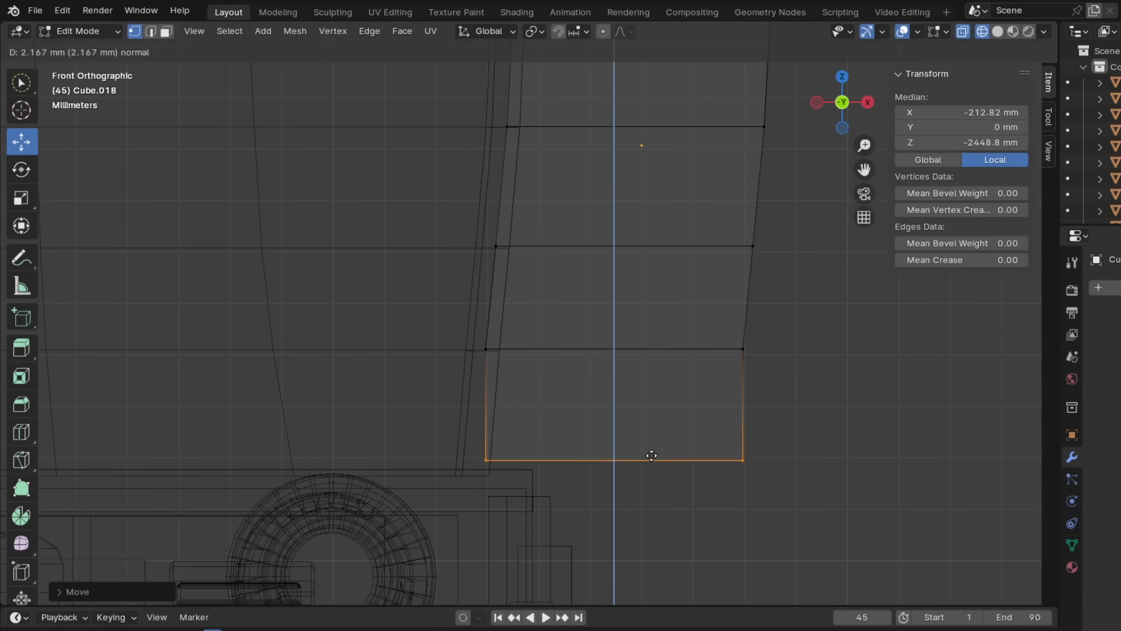
pyautogui.click(653, 459)
pyautogui.moveTo(673, 460); pyautogui.dragTo(659, 461)
pyautogui.scroll(-4, 592, 324)
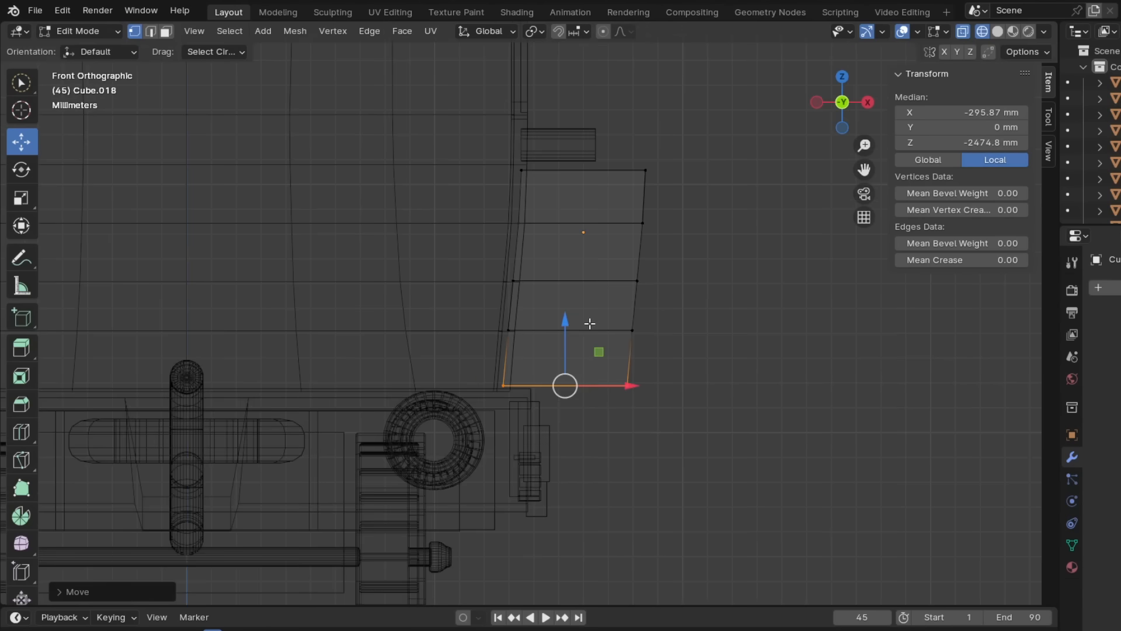
# - Adjust the side block's bottom and top edges vertically in the right view to fit the lower body panel
pyautogui.press('KP_3')
pyautogui.scroll(-4, 606, 375)
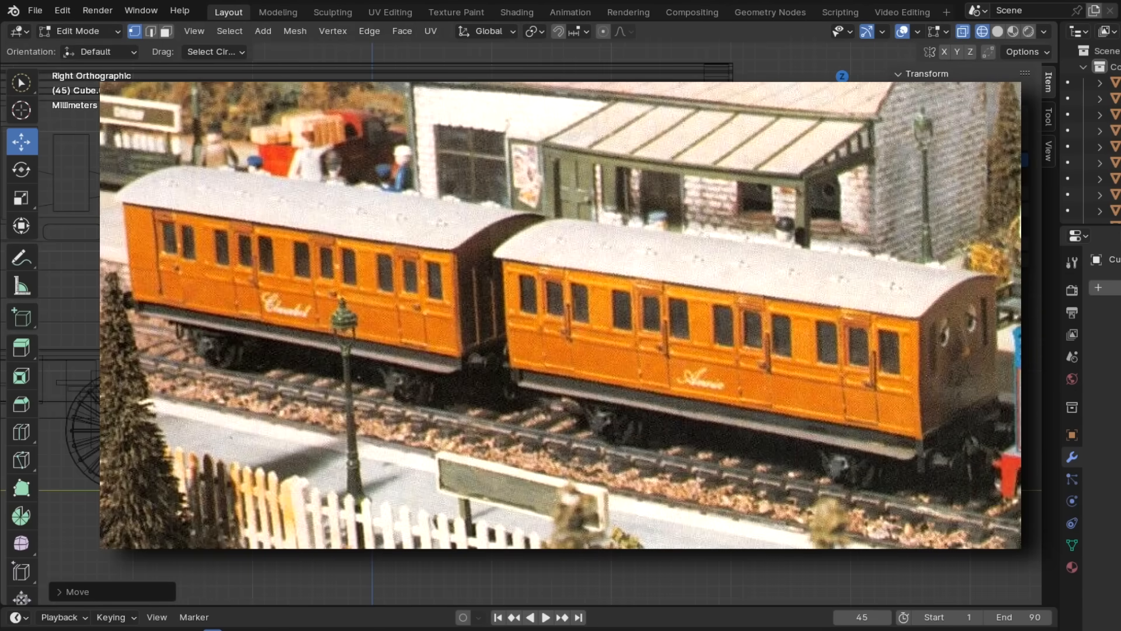
pyautogui.scroll(6, 606, 376)
pyautogui.scroll(-3, 606, 375)
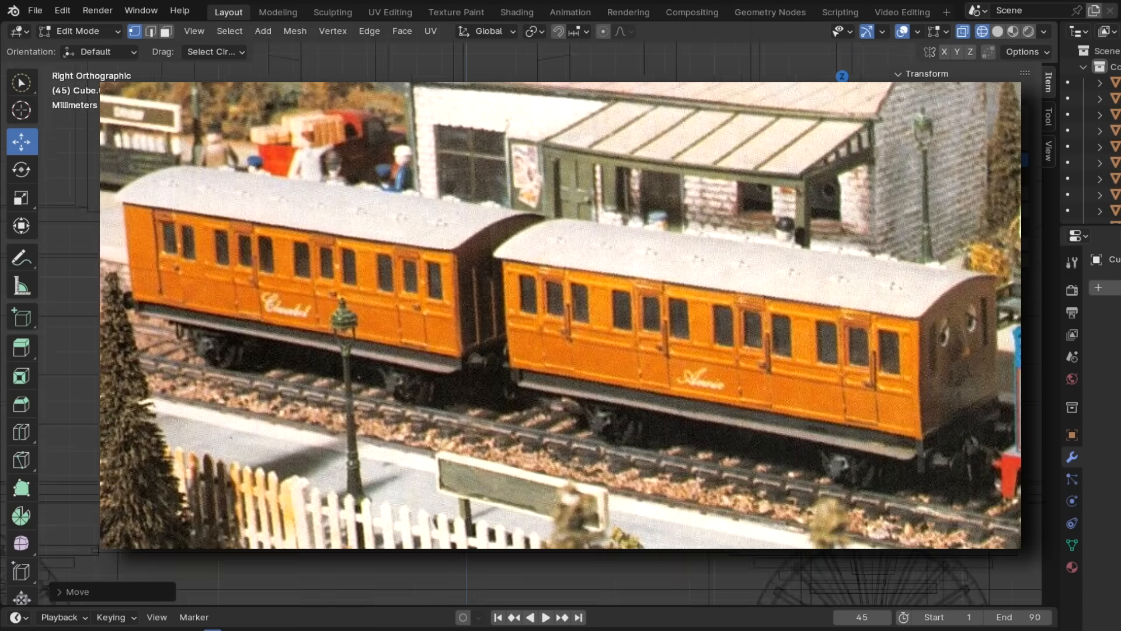
pyautogui.scroll(-3, 605, 376)
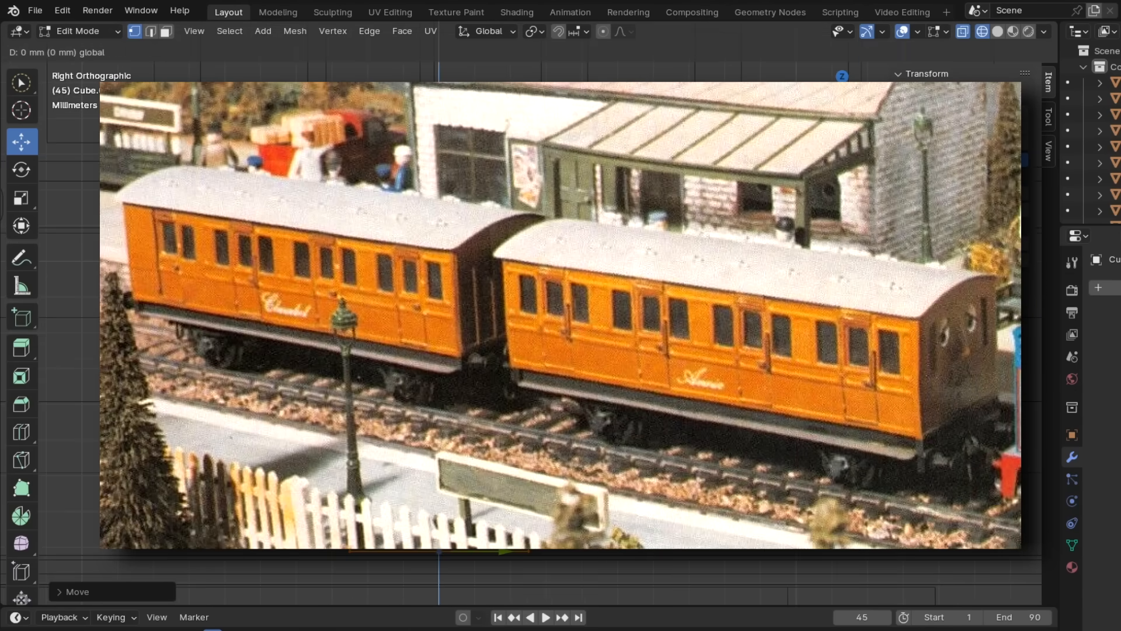
pyautogui.moveTo(432, 480); pyautogui.dragTo(432, 479)
pyautogui.click(432, 479)
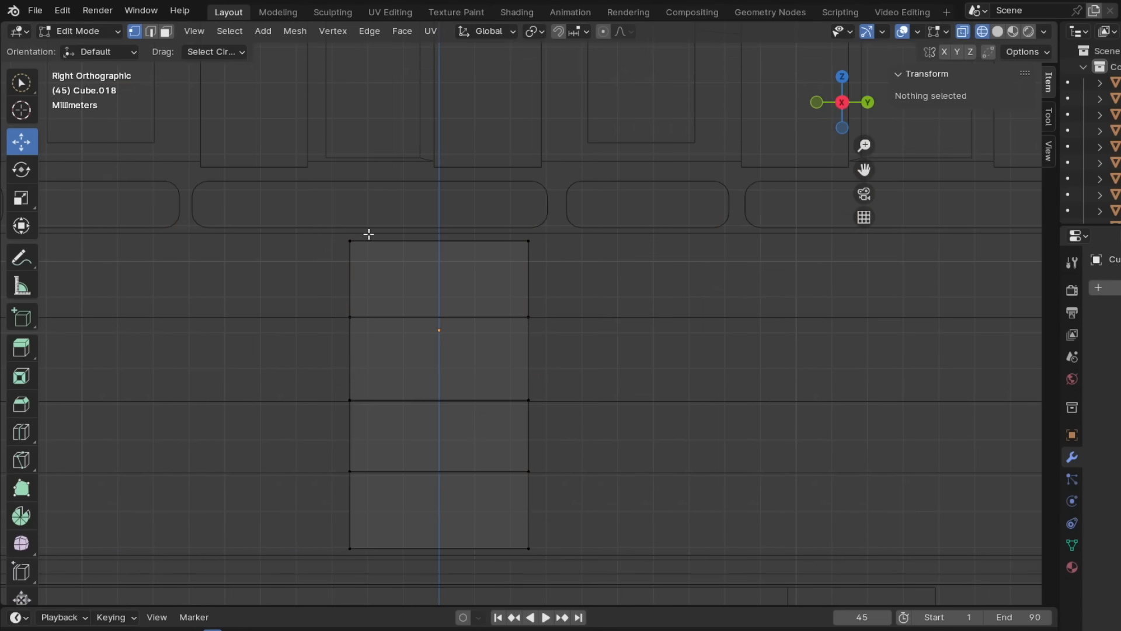
pyautogui.moveTo(555, 262); pyautogui.dragTo(554, 262)
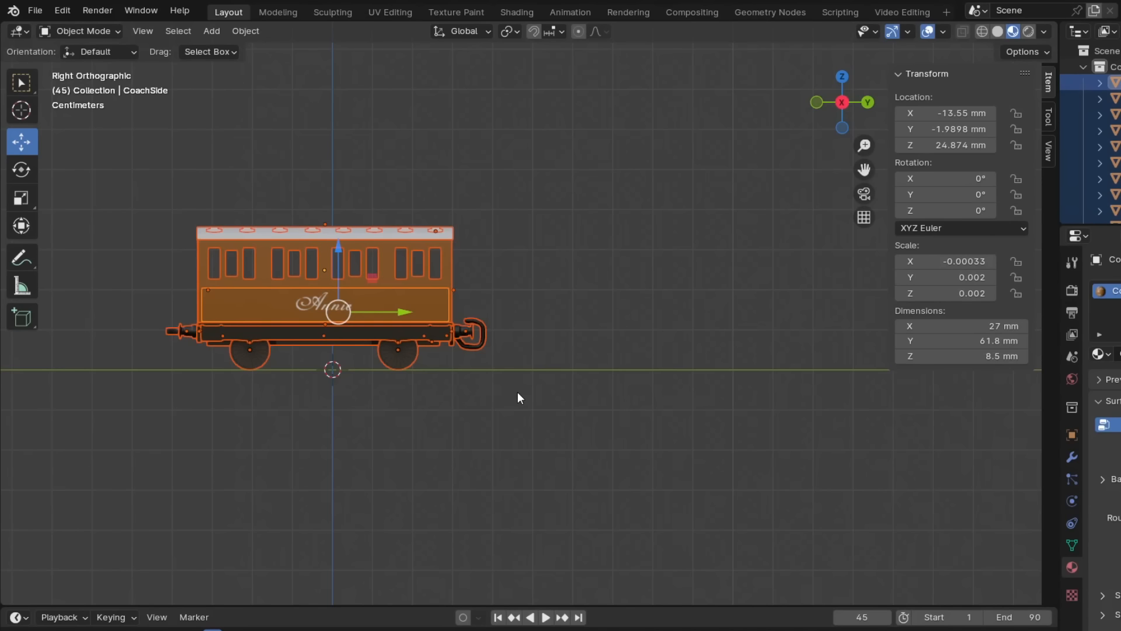
# - Duplicate the complete Annie coach and move the copy along Y behind the original, placing its side panel at Y 73.373 mm
pyautogui.hotkey('shift', 'd')
pyautogui.press('Escape')
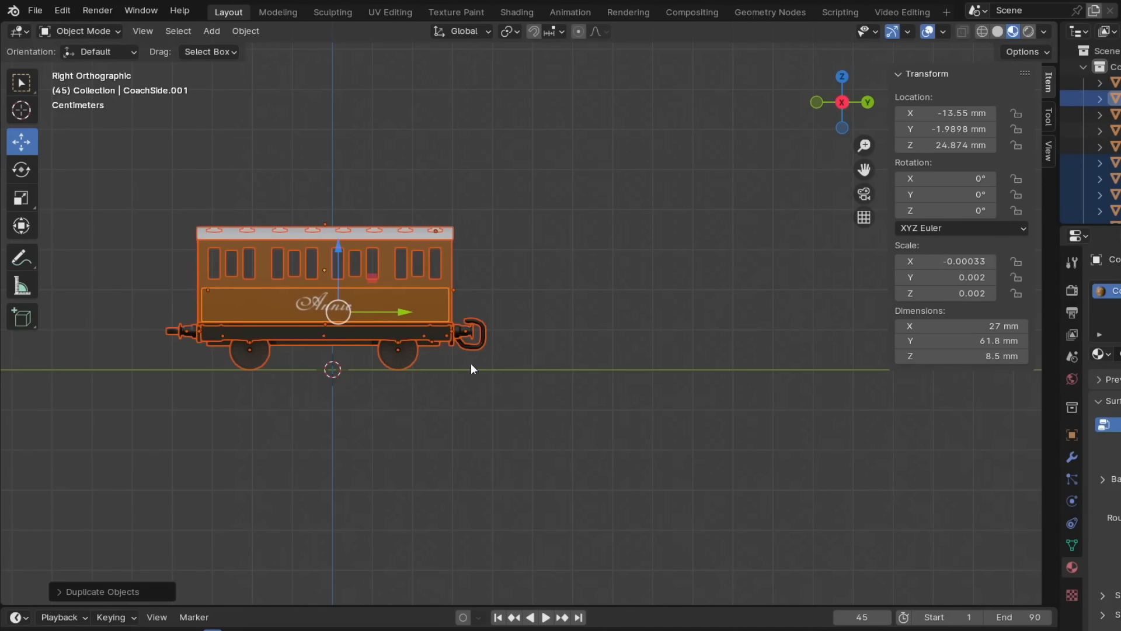
pyautogui.moveTo(401, 310); pyautogui.dragTo(718, 310)
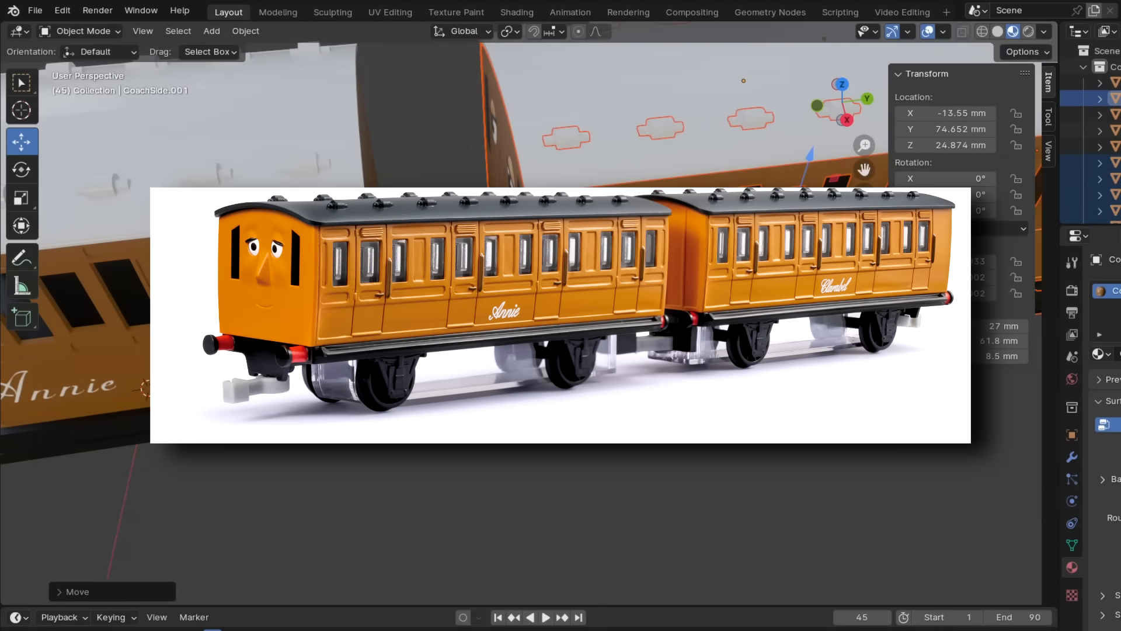
pyautogui.moveTo(870, 206); pyautogui.dragTo(854, 208)
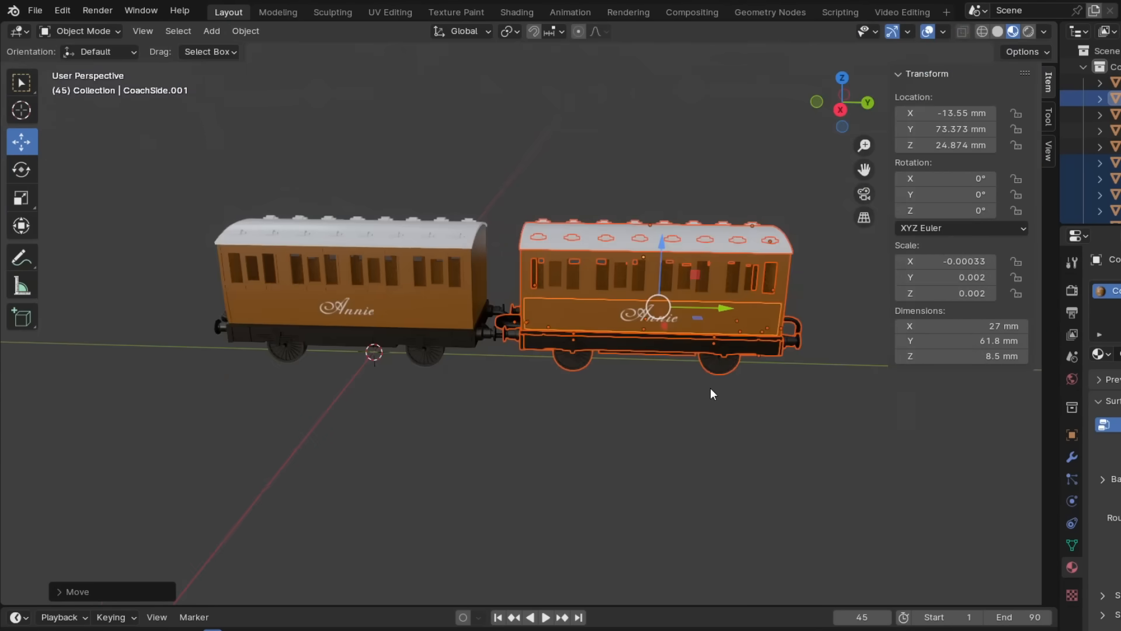
pyautogui.moveTo(682, 403); pyautogui.dragTo(570, 362, button='middle')
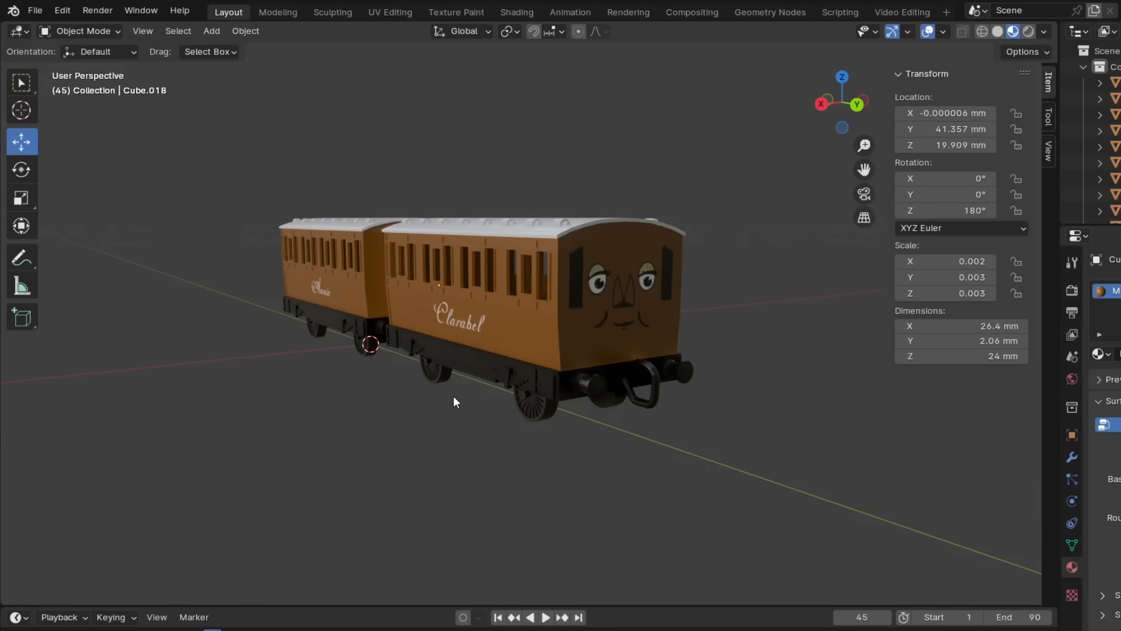
pyautogui.moveTo(387, 363); pyautogui.dragTo(571, 379, button='middle')
pyautogui.keyDown('shift'); pyautogui.moveTo(302, 390); pyautogui.dragTo(629, 334, button='middle'); pyautogui.keyUp('shift')
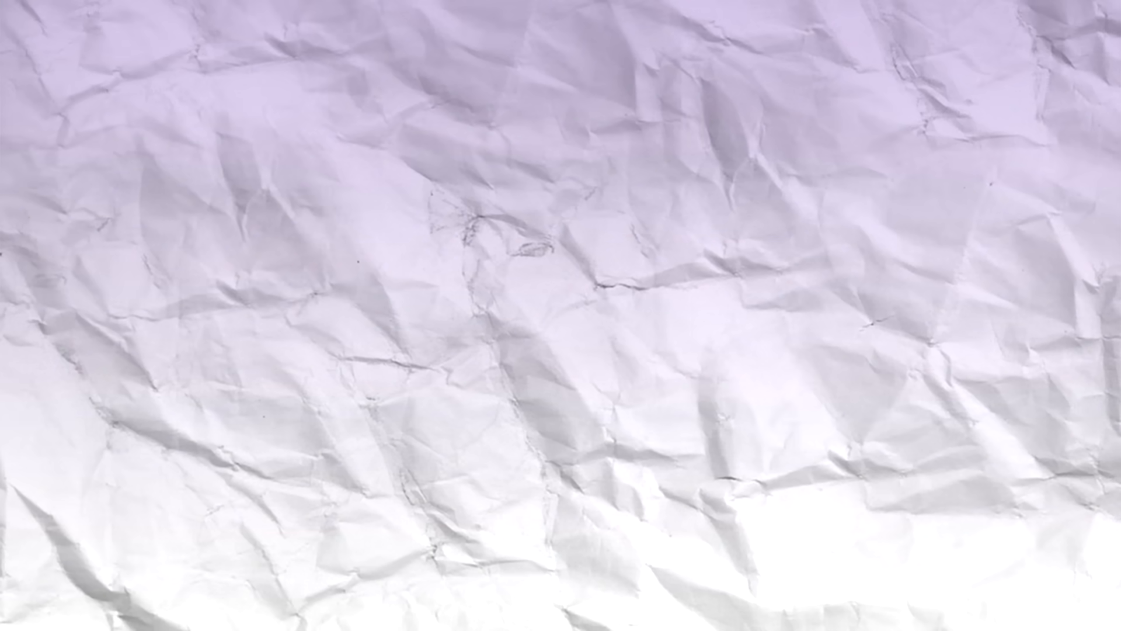